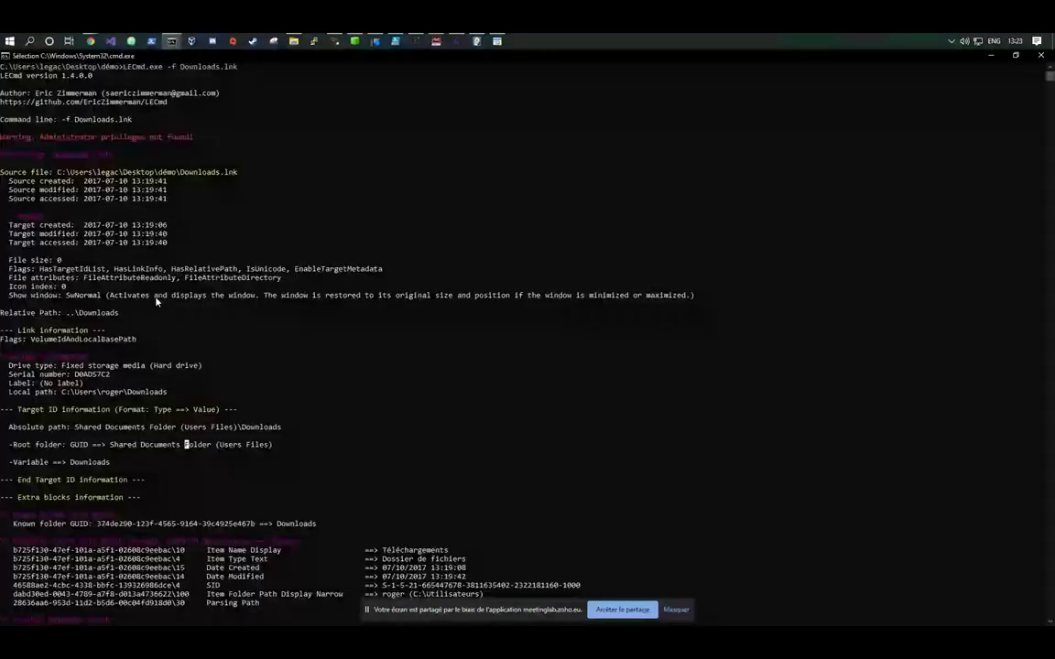
- Highlight the source timestamps and the target timestamps in the LECmd output for Downloads.lnk
left_click_drag(4, 203, 78, 273)
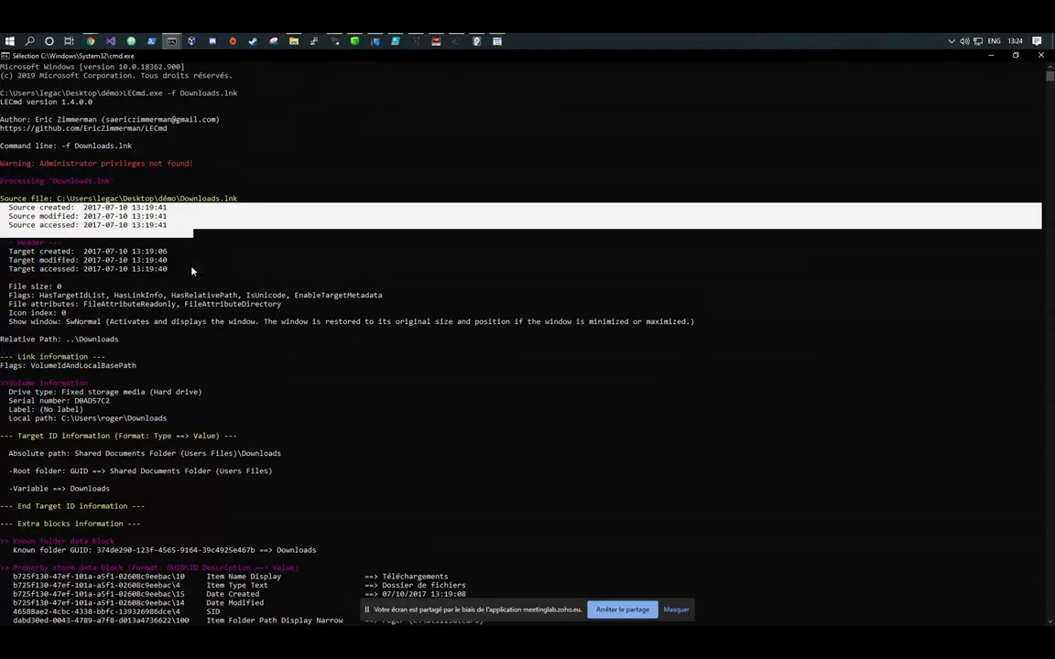
left_click_drag(191, 269, 4, 249)
scroll(135, 290, "down", 4)
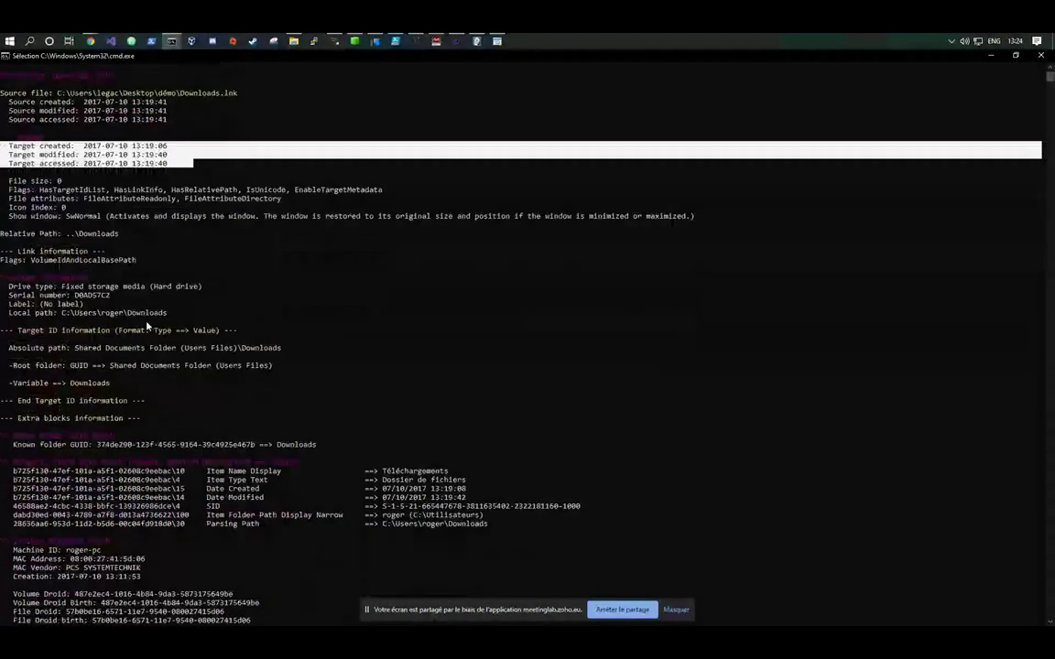
- Highlight the local path under the volume information in the LECmd output
scroll(147, 325, "up", 1)
double_click(88, 259)
left_click_drag(60, 340, 170, 341)
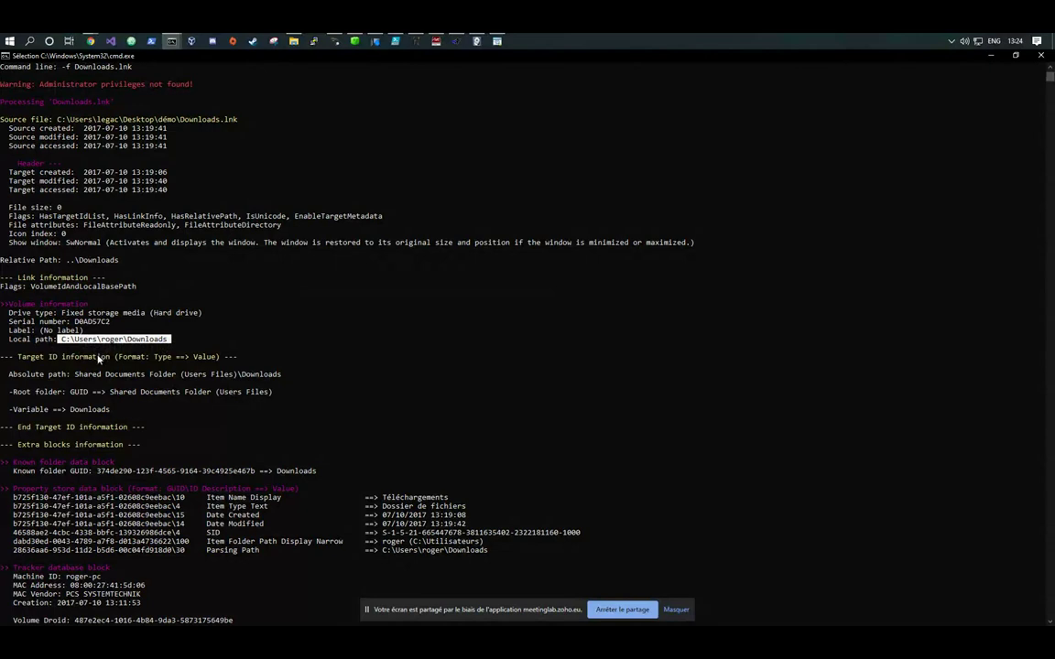
left_click(60, 339)
left_click_drag(61, 342, 170, 340)
scroll(106, 422, "down", 6)
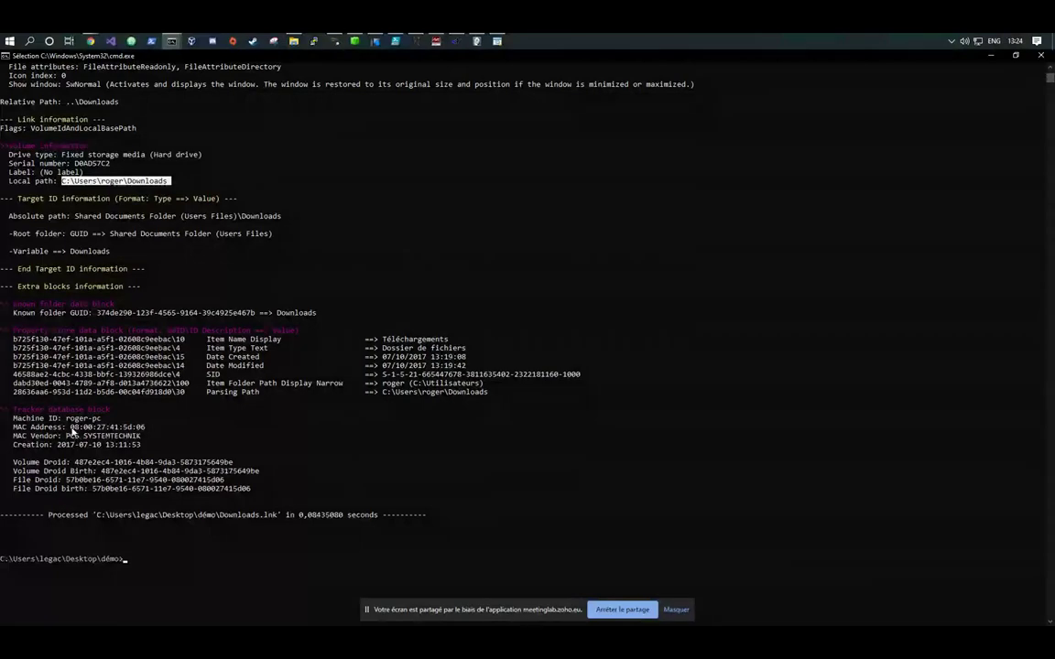
- Highlight the MAC address and the machine ID in the tracker database block
left_click_drag(72, 431, 143, 436)
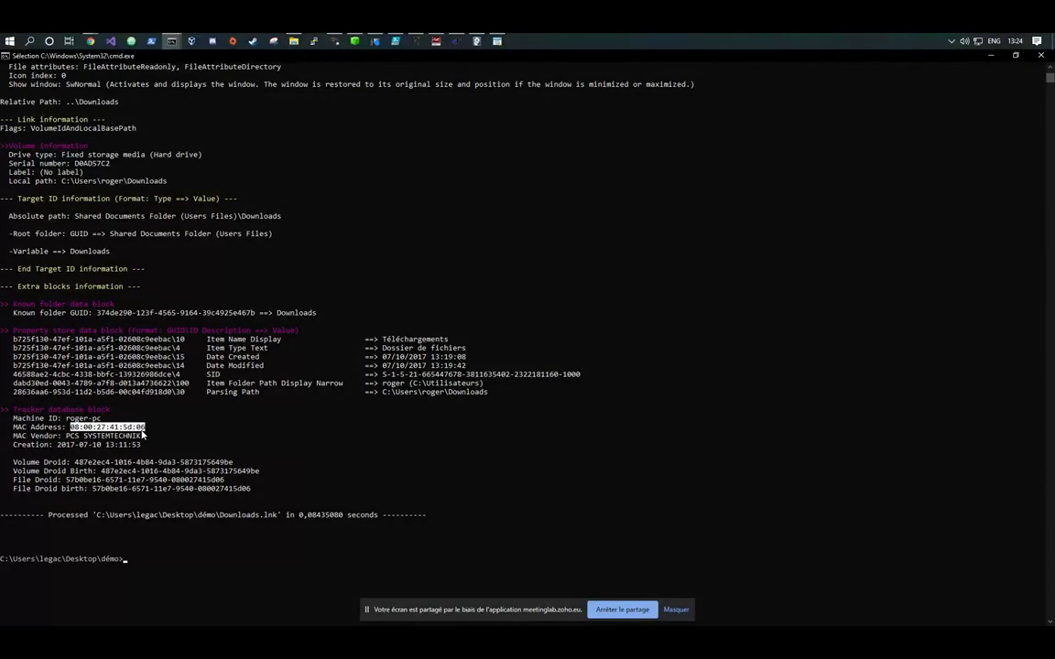
left_click_drag(66, 418, 93, 420)
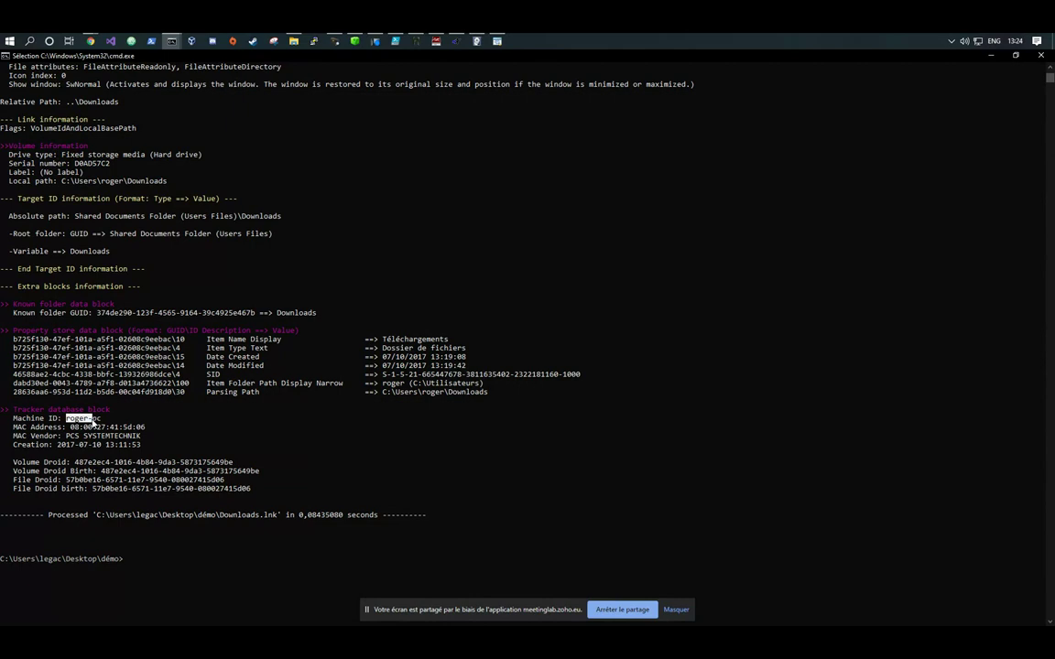
scroll(172, 440, "up", 7)
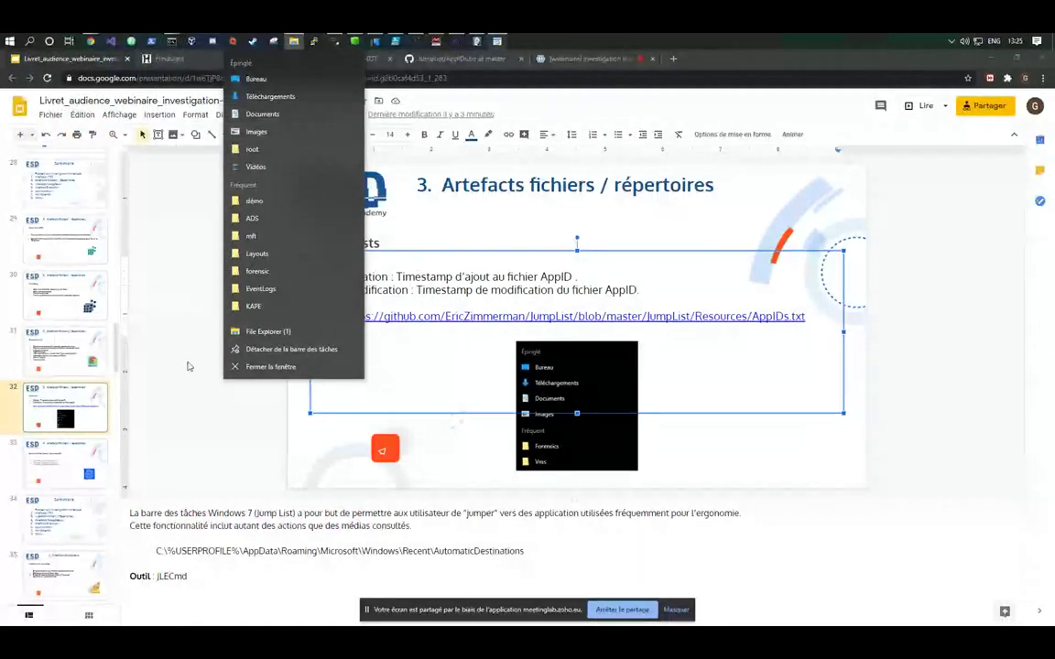
- Switch to JumpList Explorer and display the jump list with App ID 1cbdc8953b827726
left_click(432, 296)
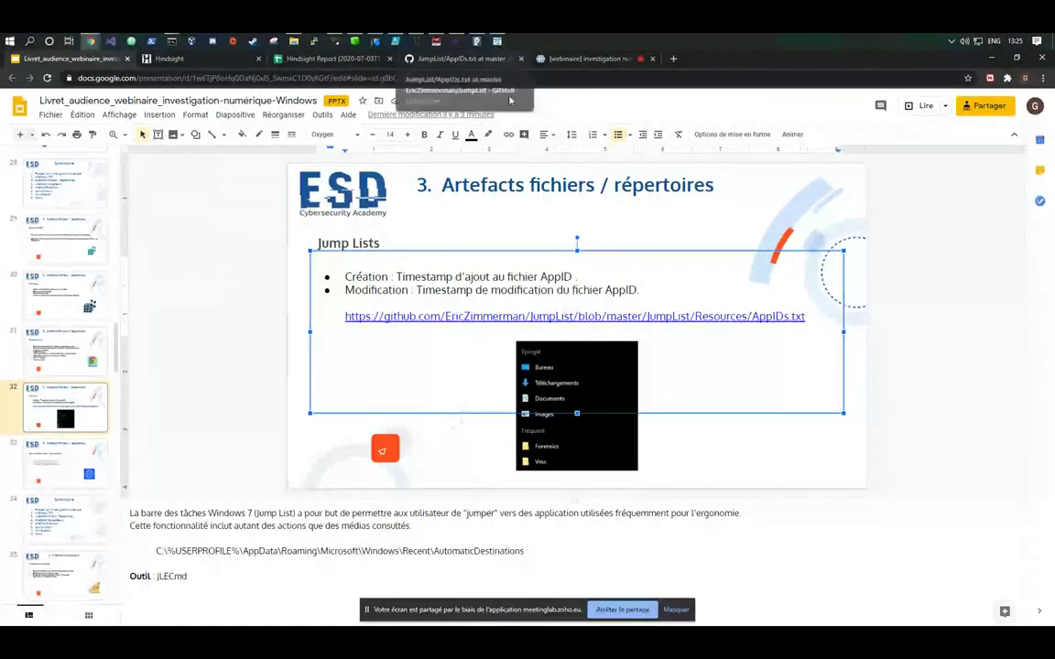
left_click(378, 42)
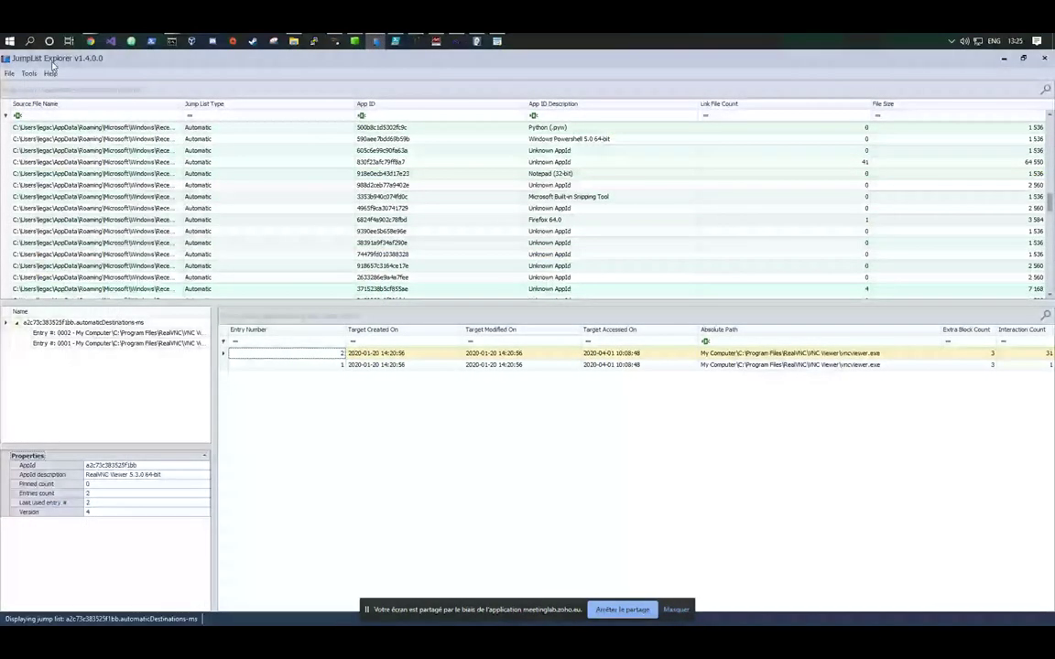
scroll(300, 218, "up", 10)
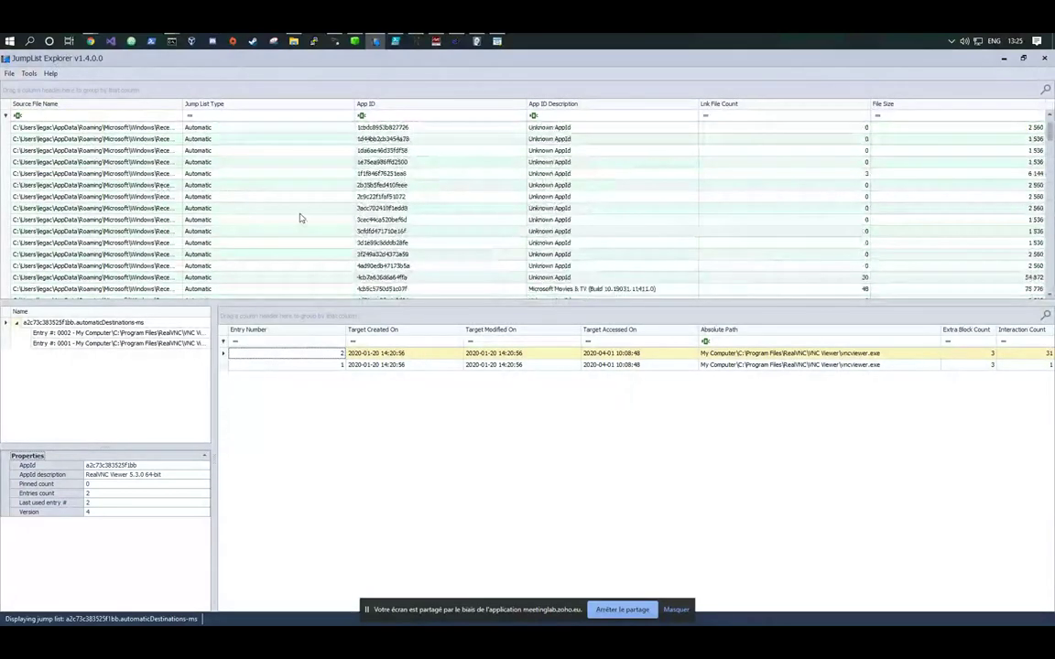
scroll(565, 164, "up", 1)
left_click(565, 162)
scroll(566, 165, "down", 5)
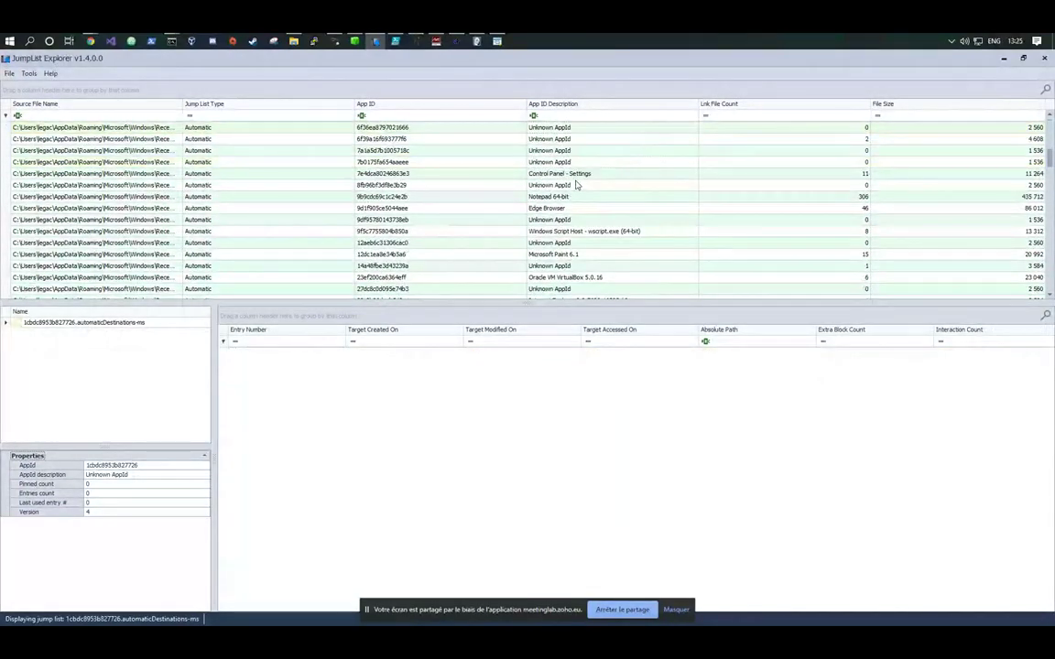
- Look through the App ID descriptions of the loaded automatic jump lists
scroll(579, 217, "down", 8)
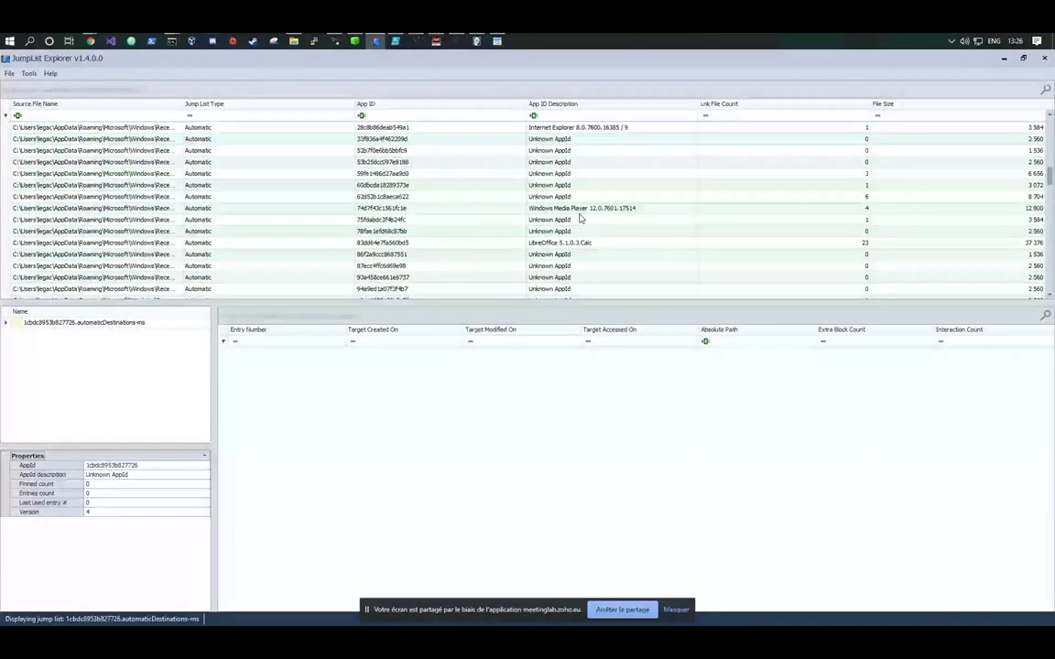
scroll(593, 246, "up", 3)
scroll(594, 246, "up", 5)
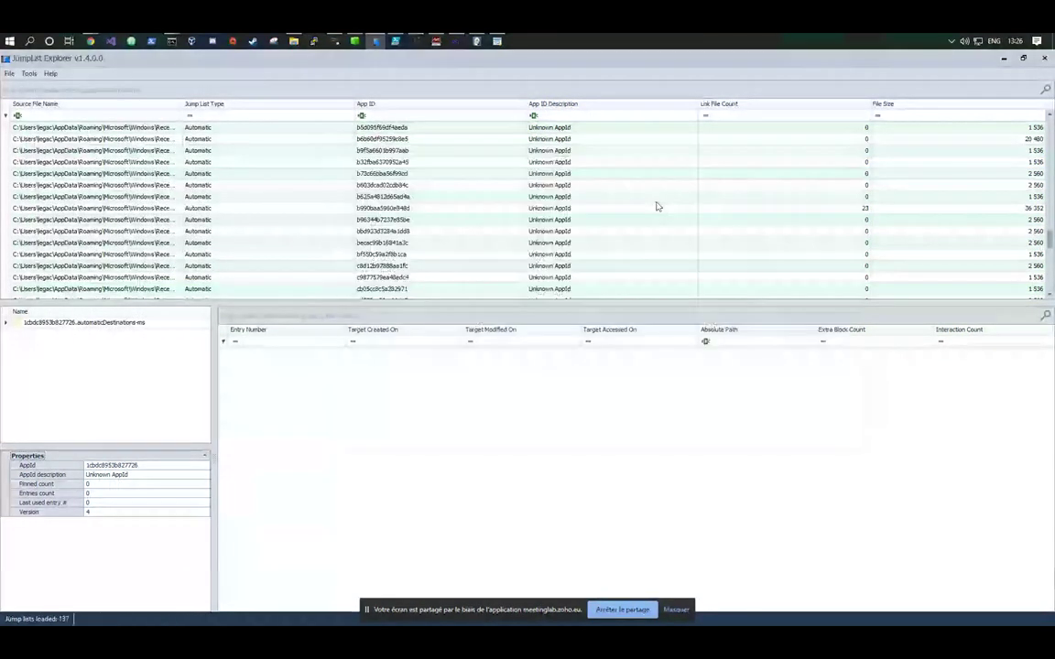
scroll(611, 223, "down", 5)
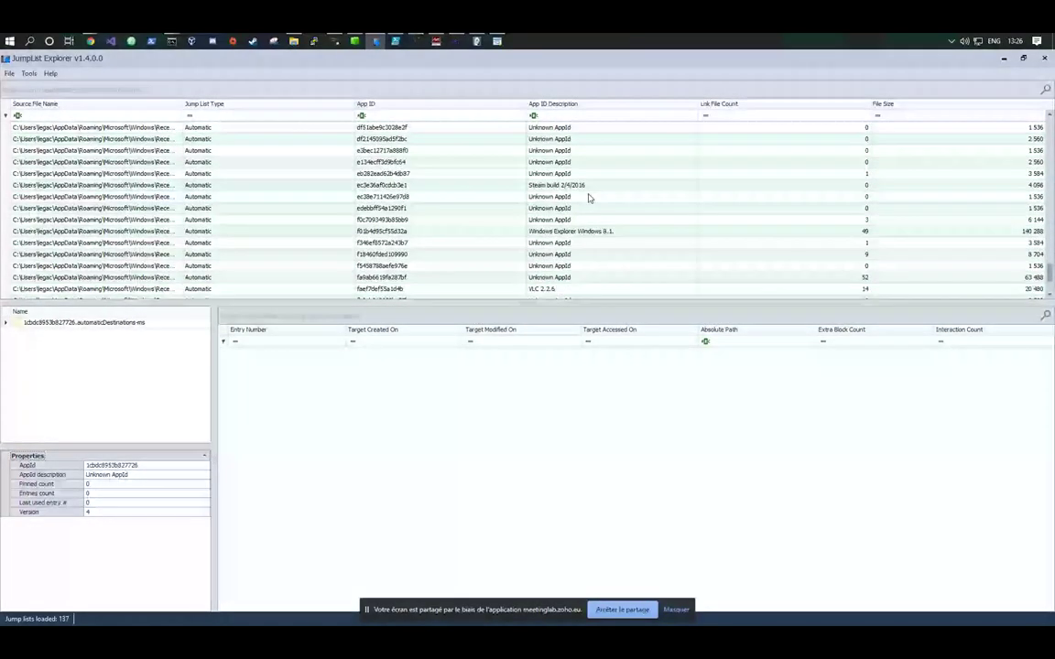
scroll(593, 203, "up", 5)
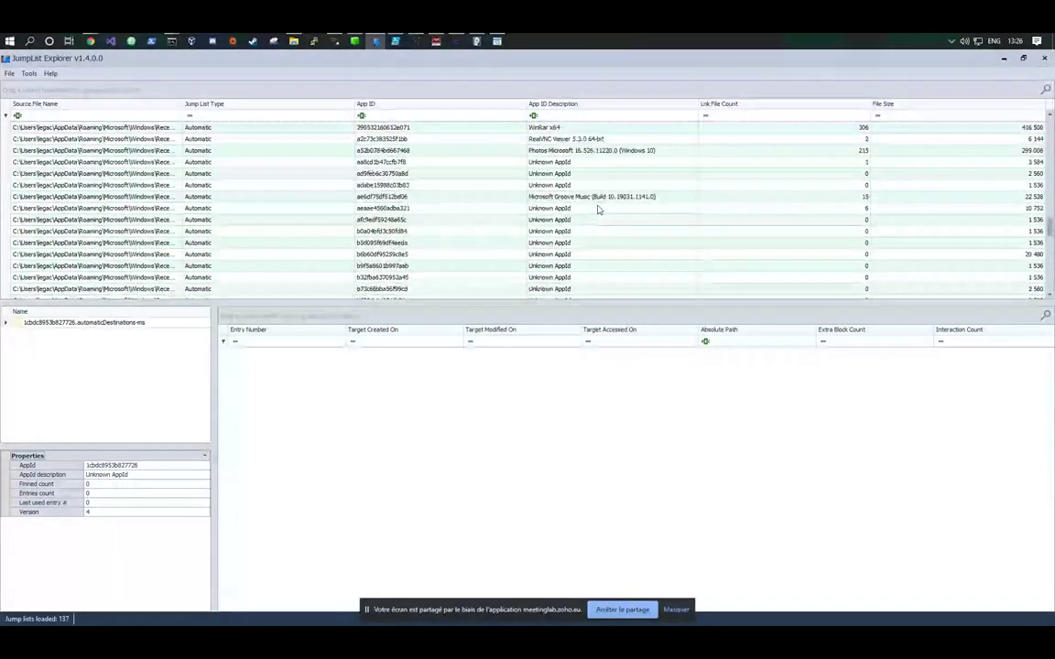
scroll(597, 210, "up", 2)
- Display the Notepad (32-bit) jump list and the unknown one with App ID 14a48fbe3d43239a
left_click(205, 187)
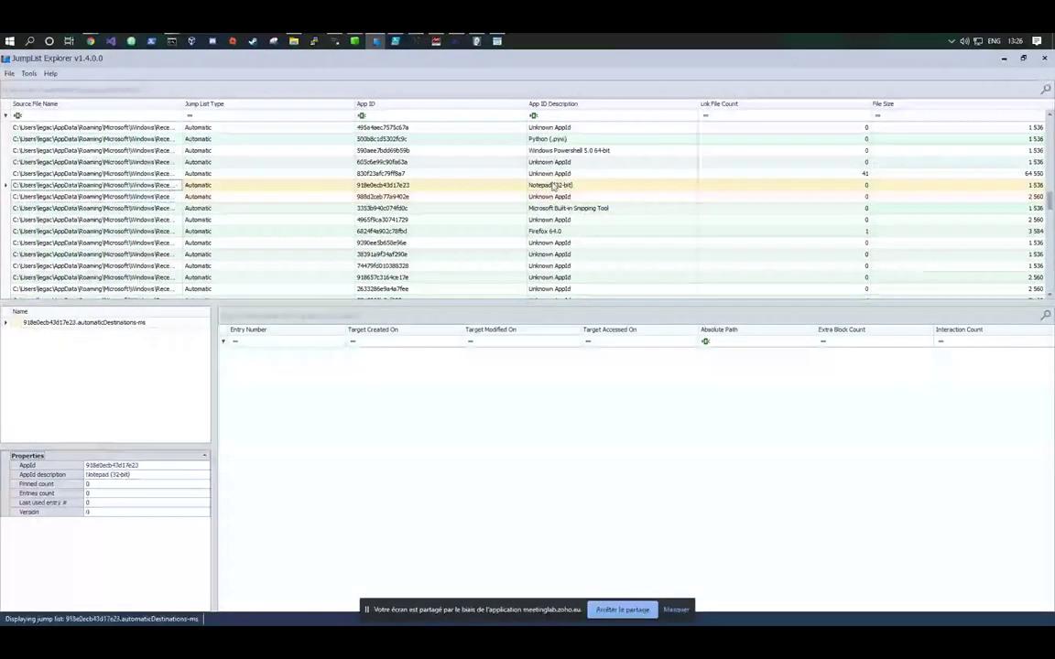
scroll(559, 197, "up", 4)
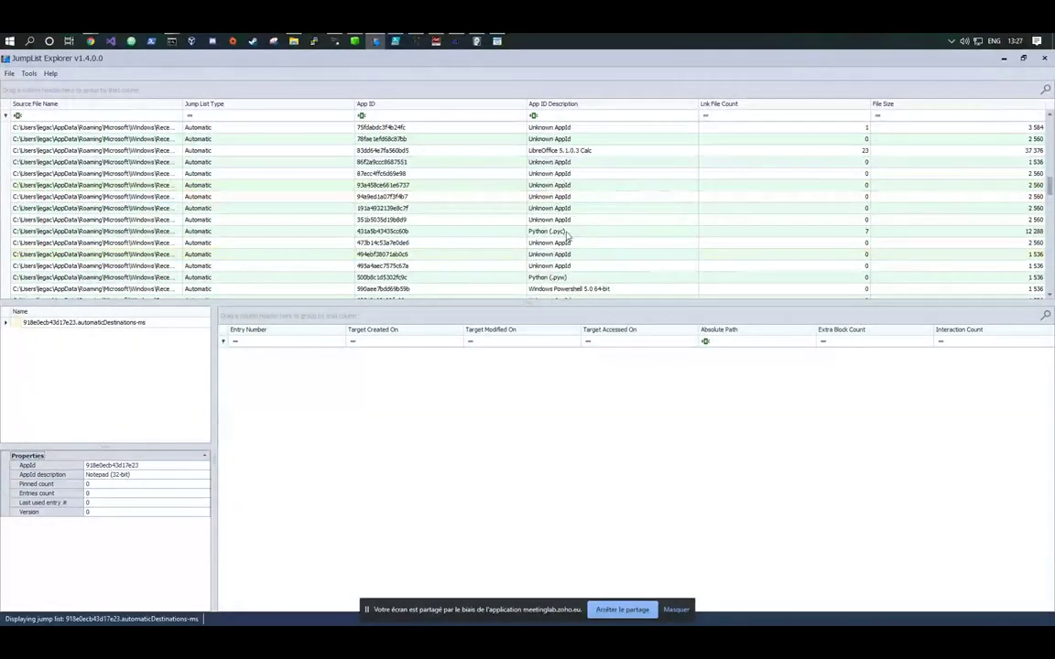
scroll(568, 199, "up", 3)
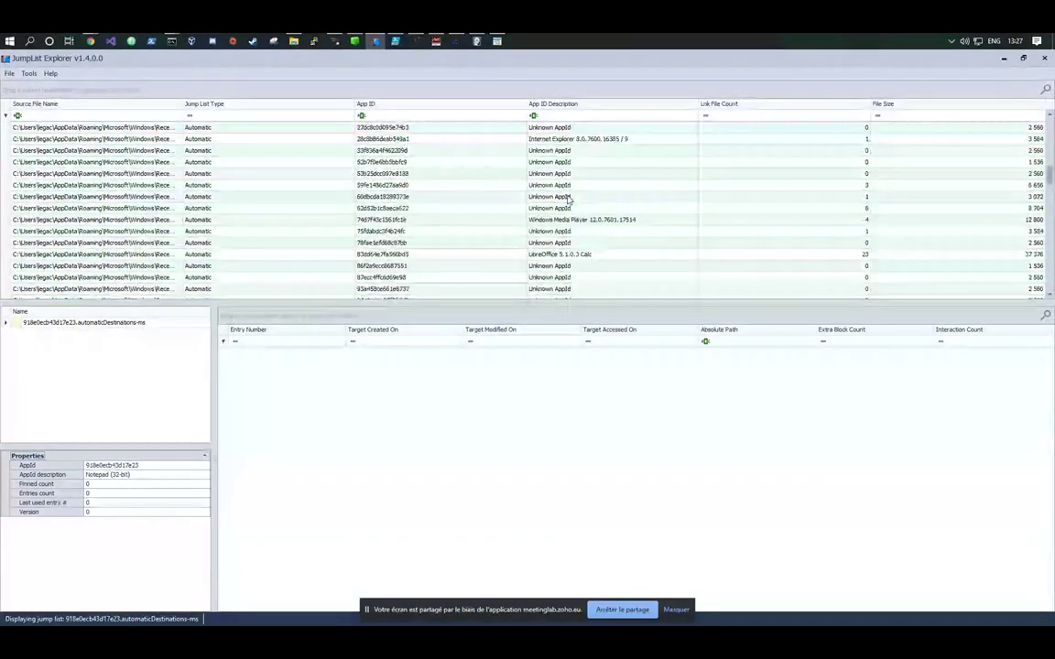
left_click(568, 174)
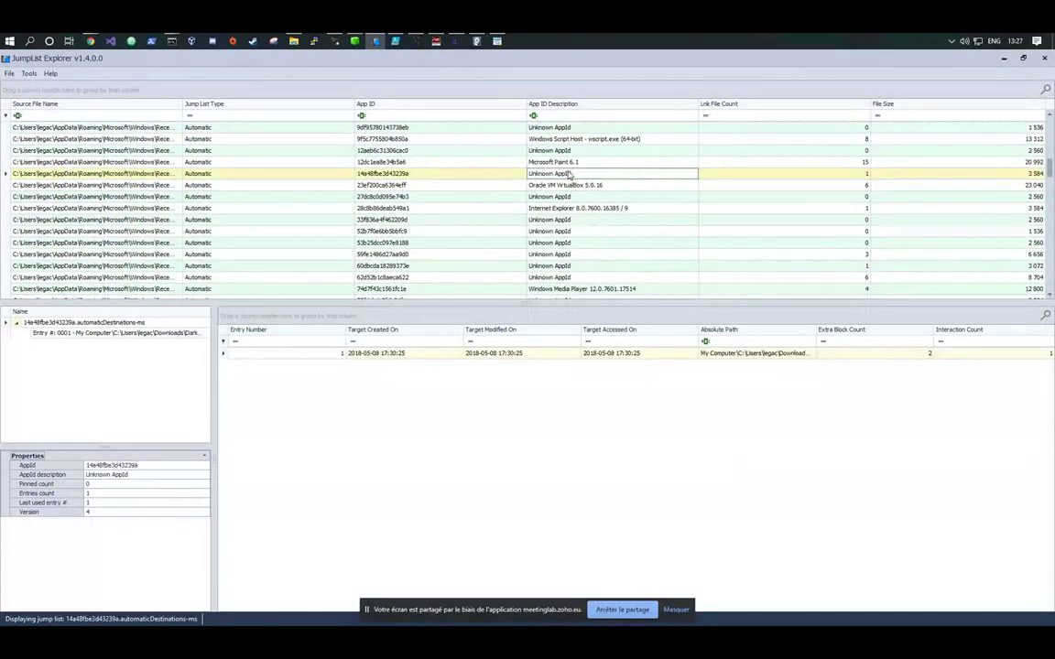
scroll(568, 192, "up", 10)
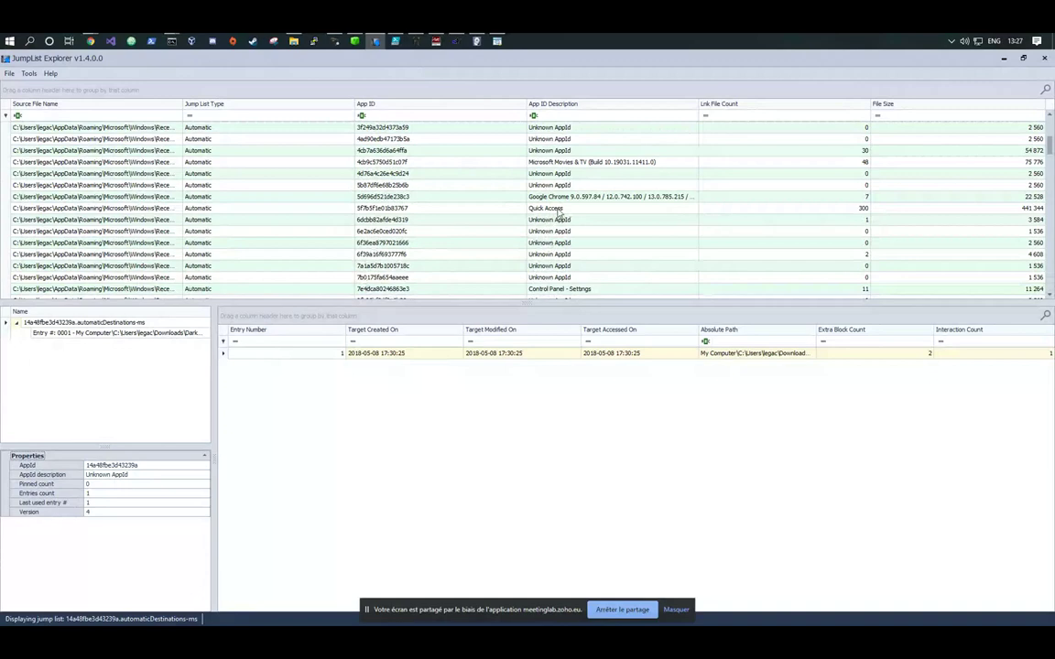
- Display the Quick Access jump list and look through its entries' timestamps and absolute paths
left_click(564, 208)
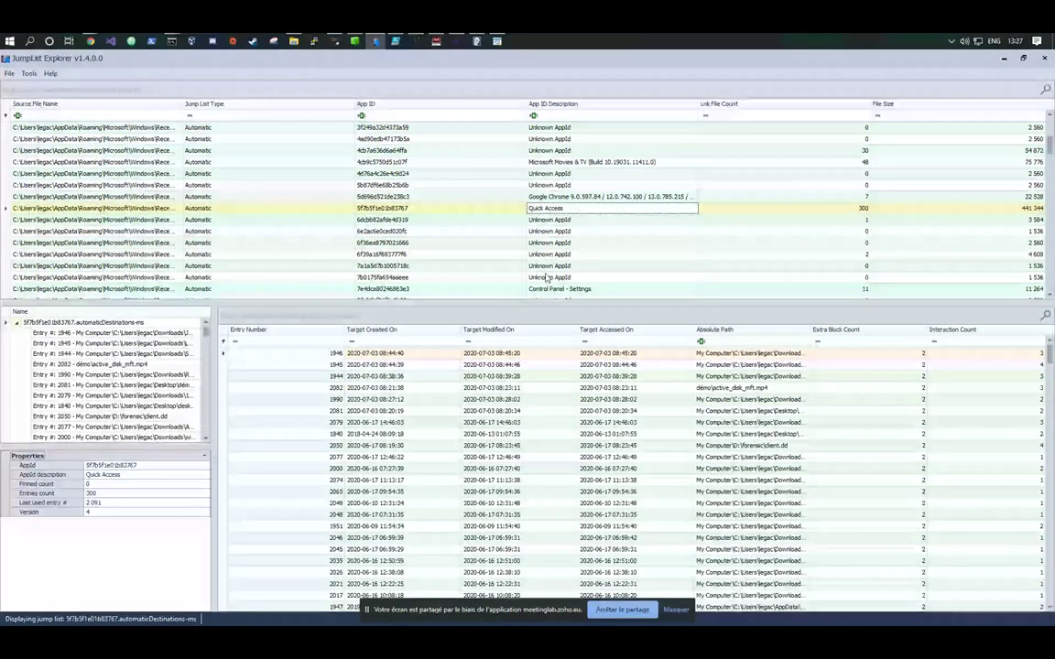
scroll(634, 384, "down", 2)
scroll(633, 385, "down", 8)
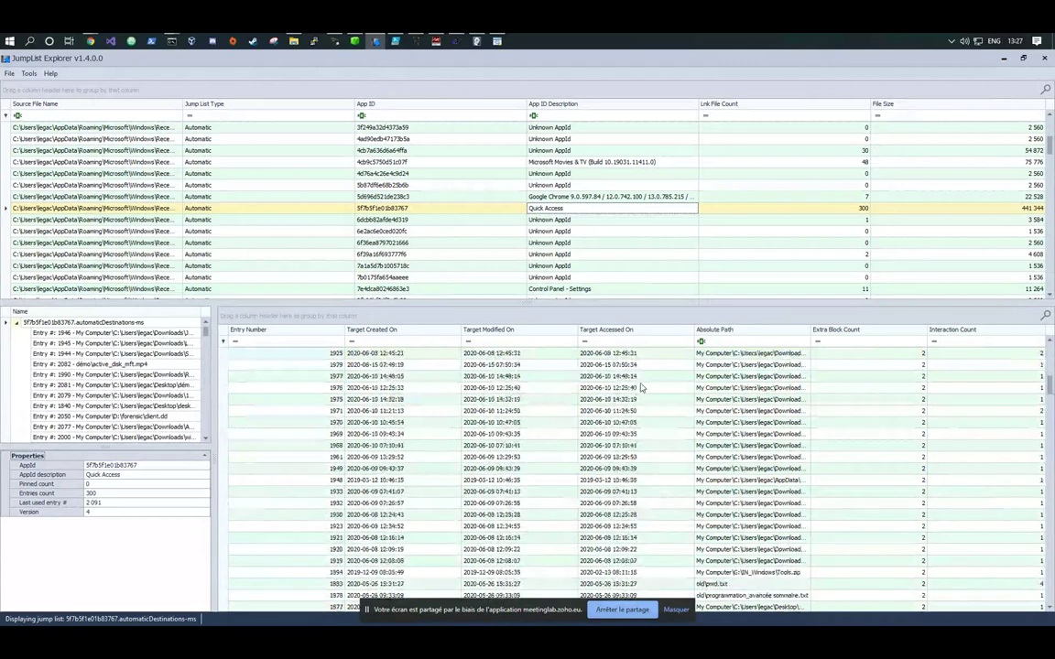
scroll(642, 394, "down", 10)
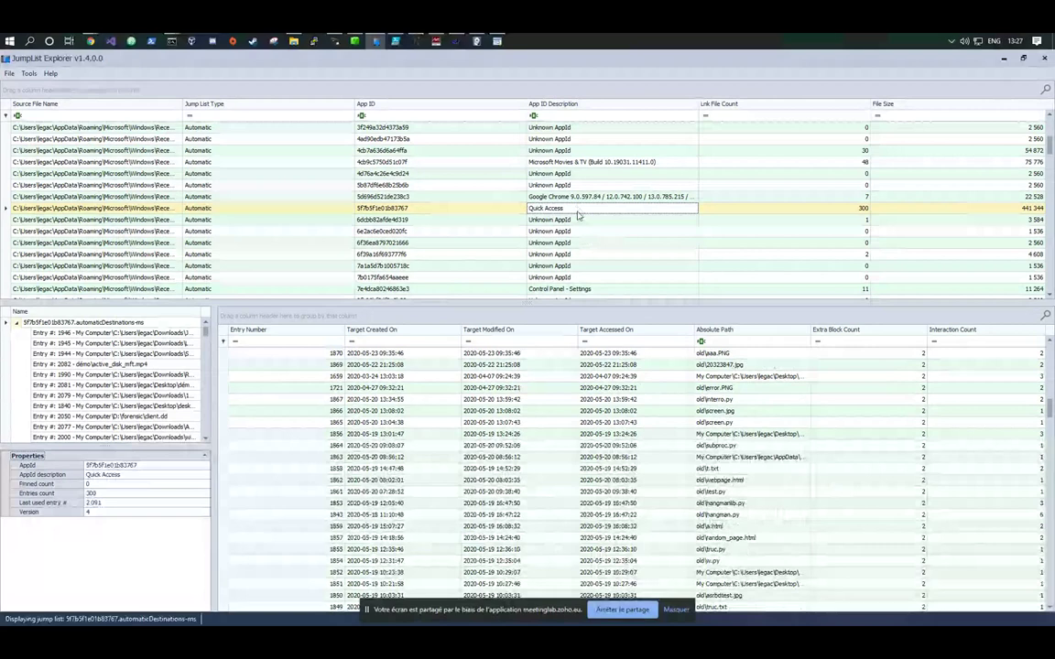
- Switch to File Explorer, go into the ADS folder in démo and open normal.txt
key("Up")
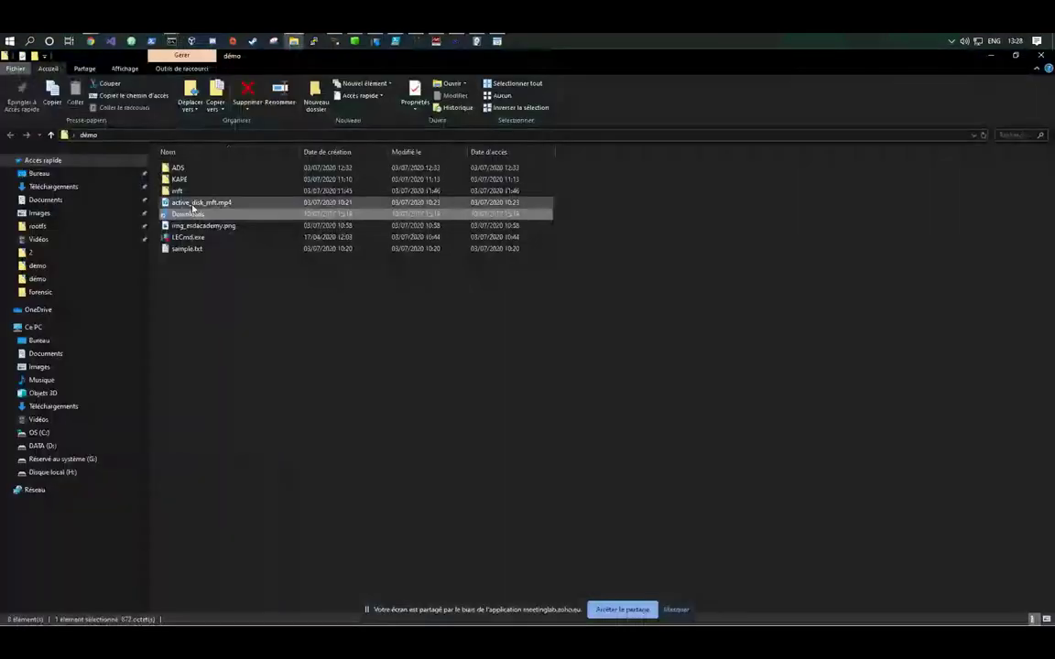
double_click(193, 169)
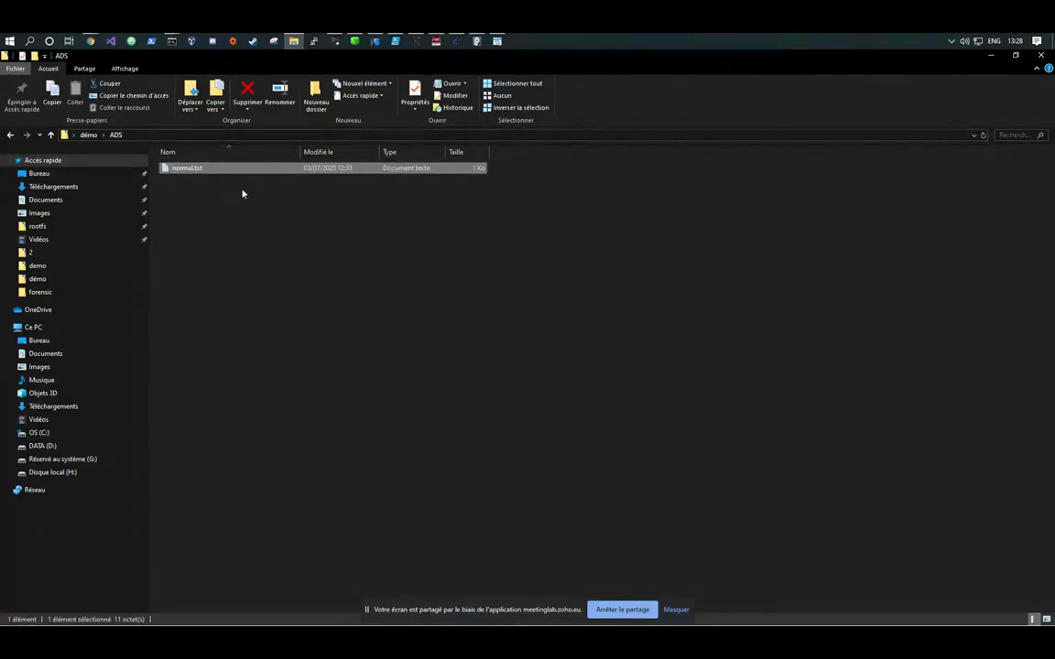
double_click(195, 173)
- Highlight the text content of normal.txt and close the file
left_click_drag(309, 183, 193, 173)
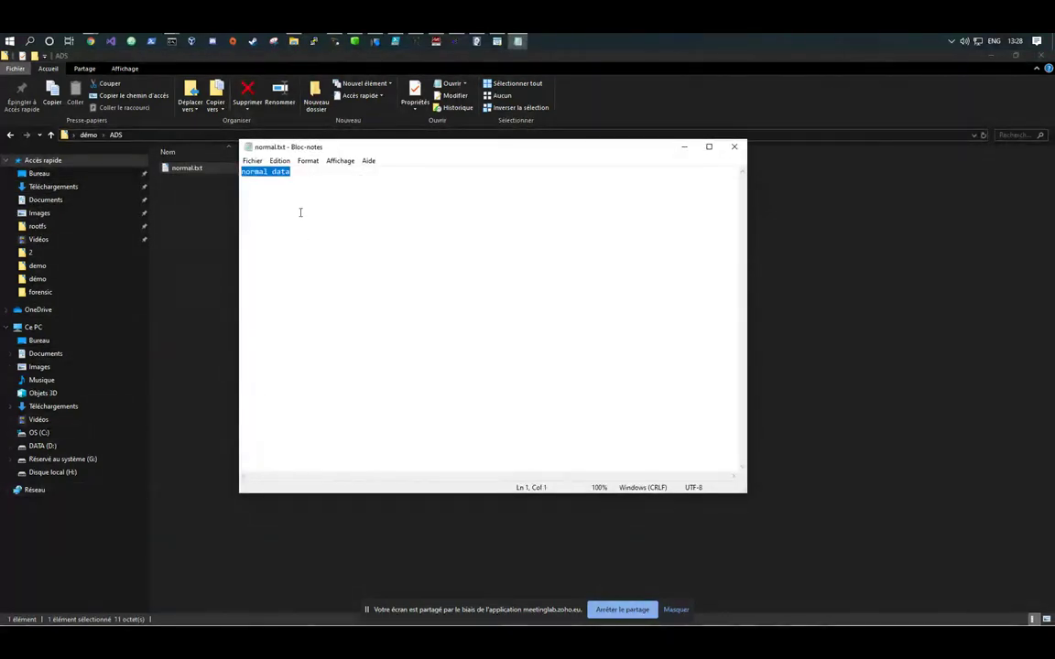
left_click(326, 195)
left_click_drag(331, 185, 138, 174)
left_click(330, 176)
left_click_drag(294, 179, 243, 182)
left_click(428, 195)
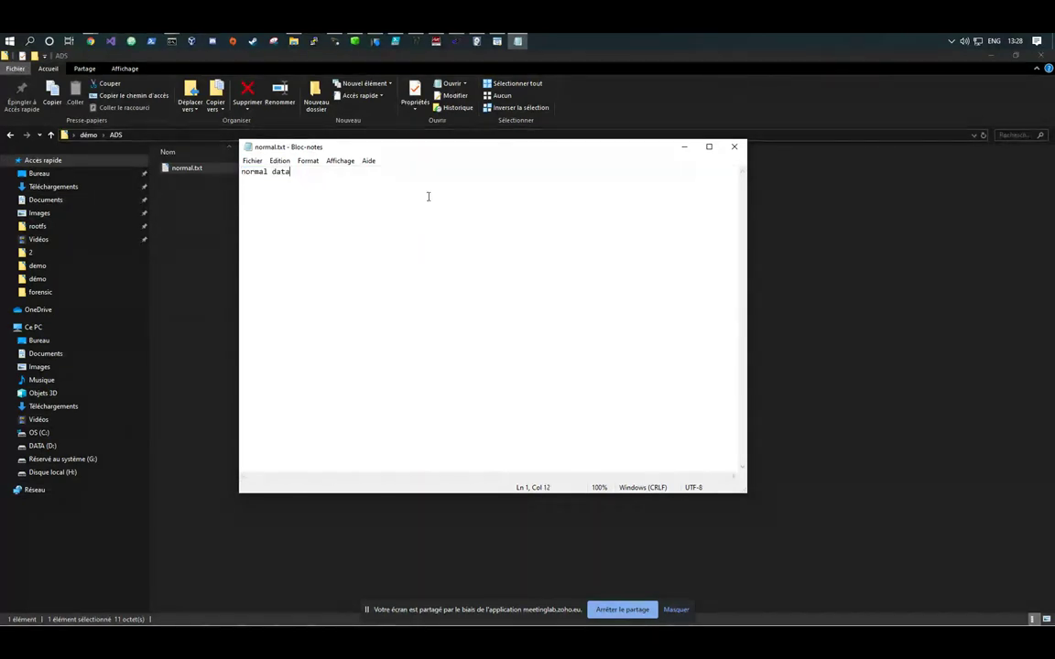
left_click(735, 148)
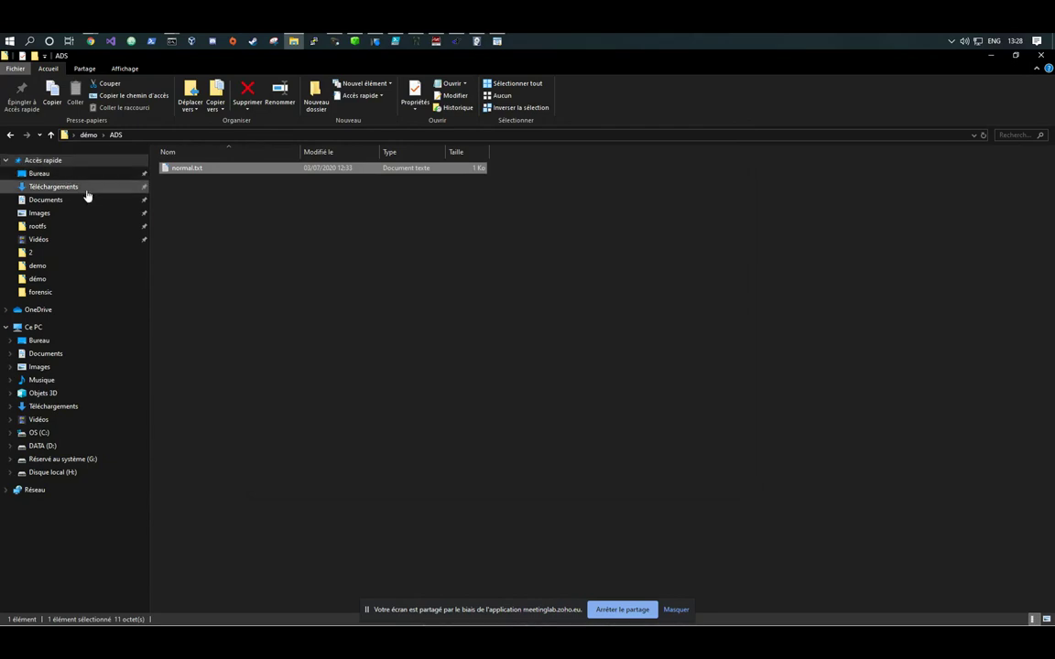
- Open a command prompt in the ADS folder
left_click(204, 136)
type("cmd")
key("Return")
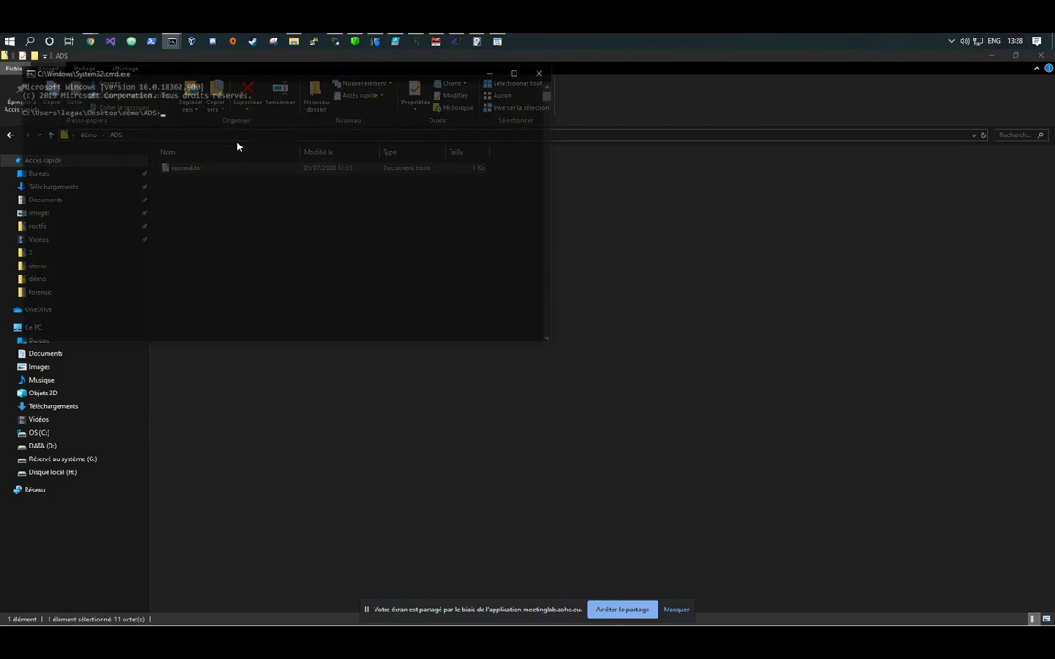
type("more")
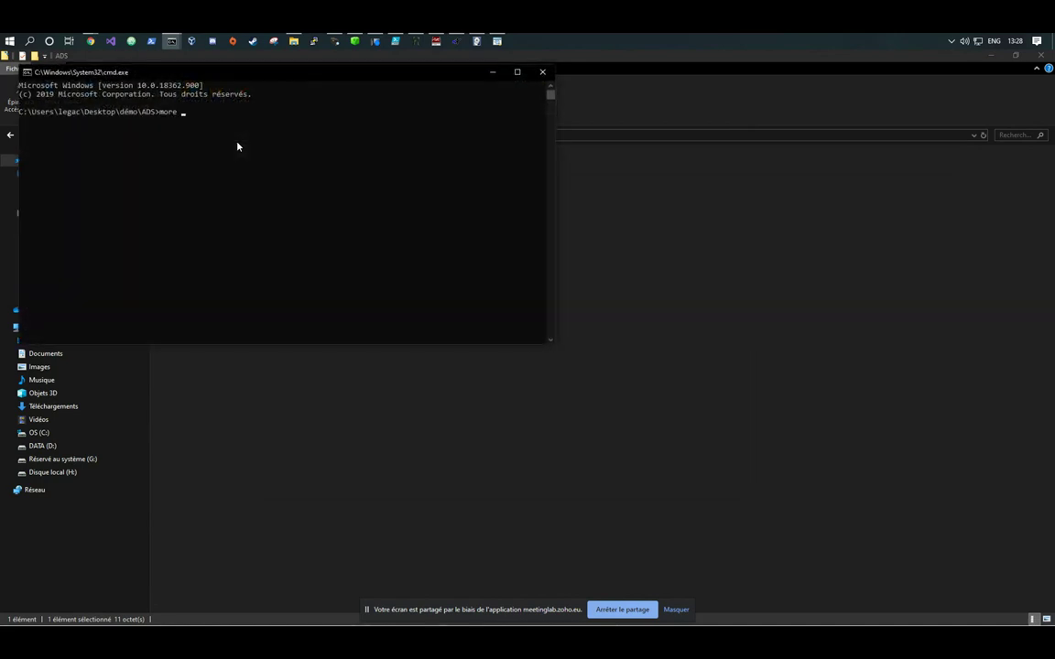
type(" < normal.tx")
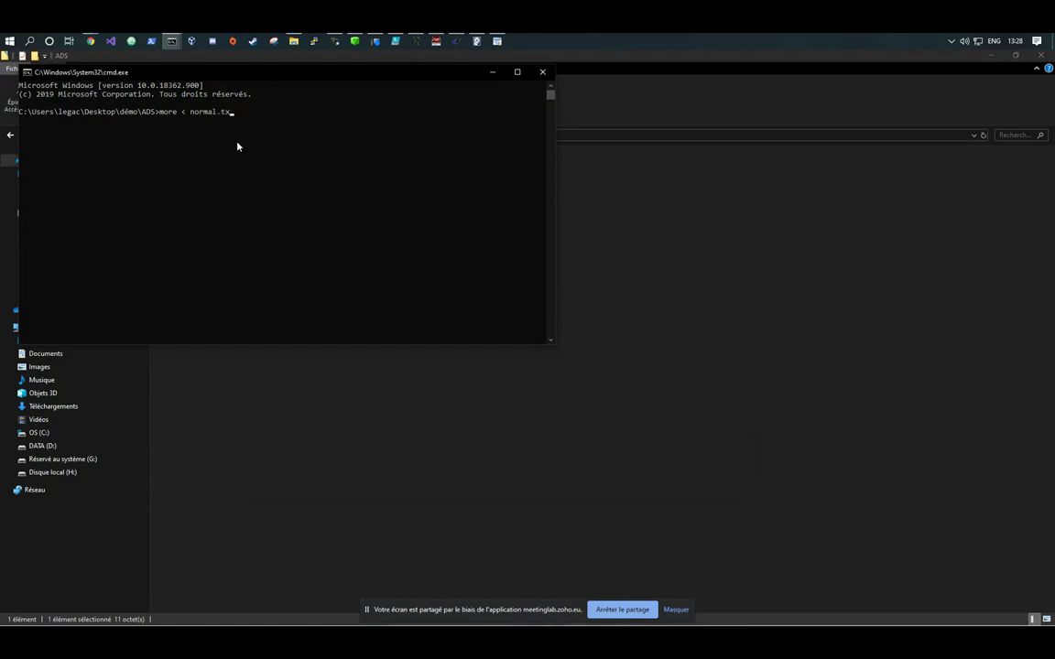
key("Escape")
- List the folder with dir /r and highlight the hidden stream name in the normal.txt:hidden:$DATA entry
type("dir /r")
key("Return")
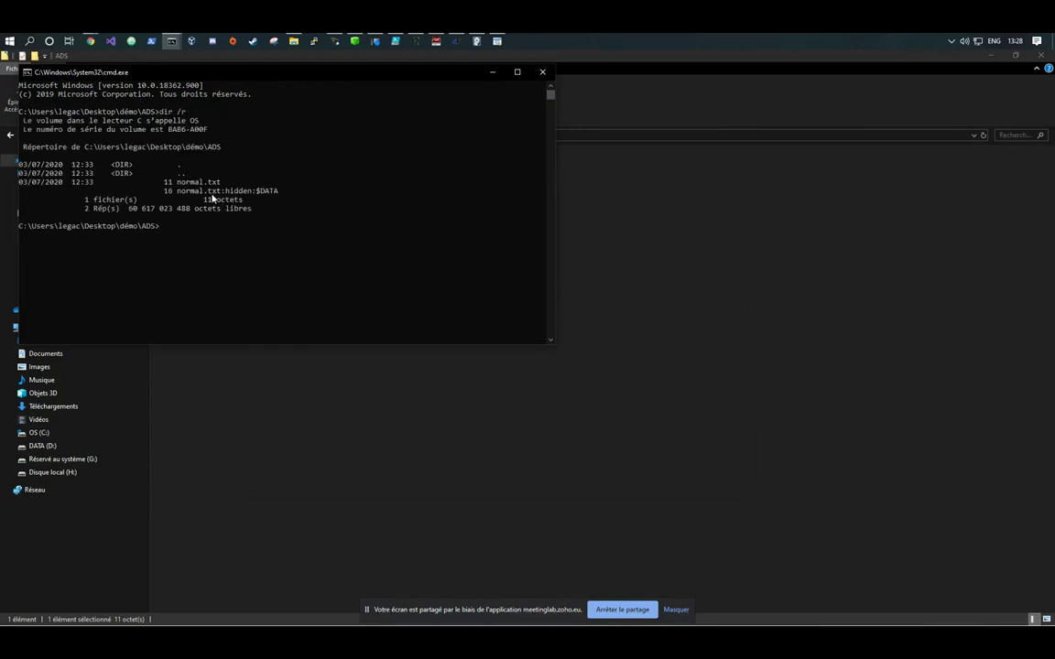
left_click_drag(176, 193, 277, 193)
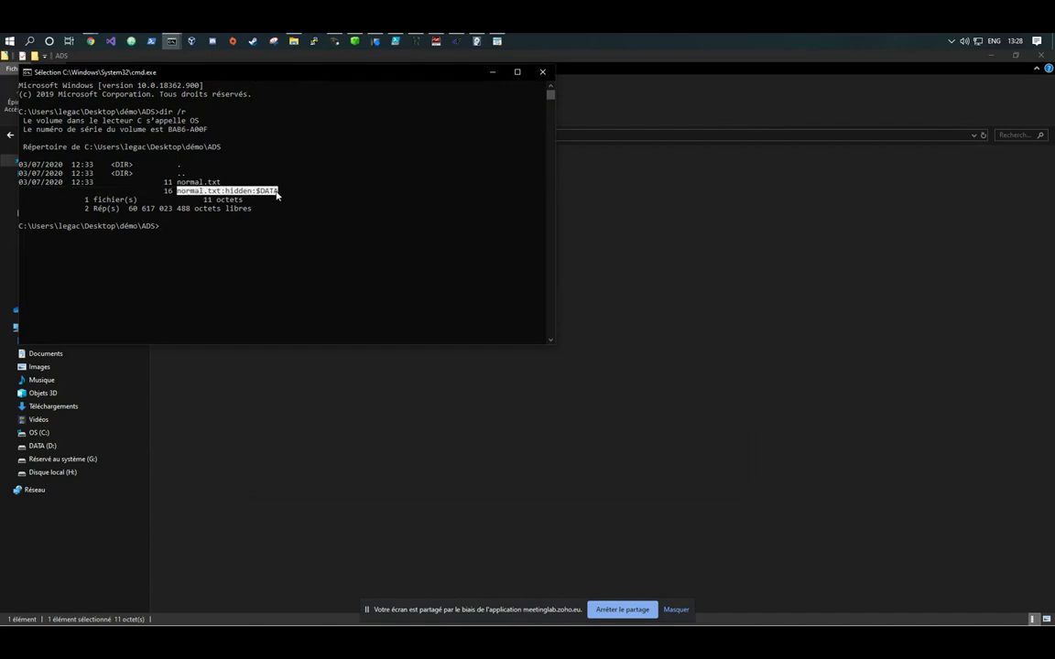
right_click(278, 192)
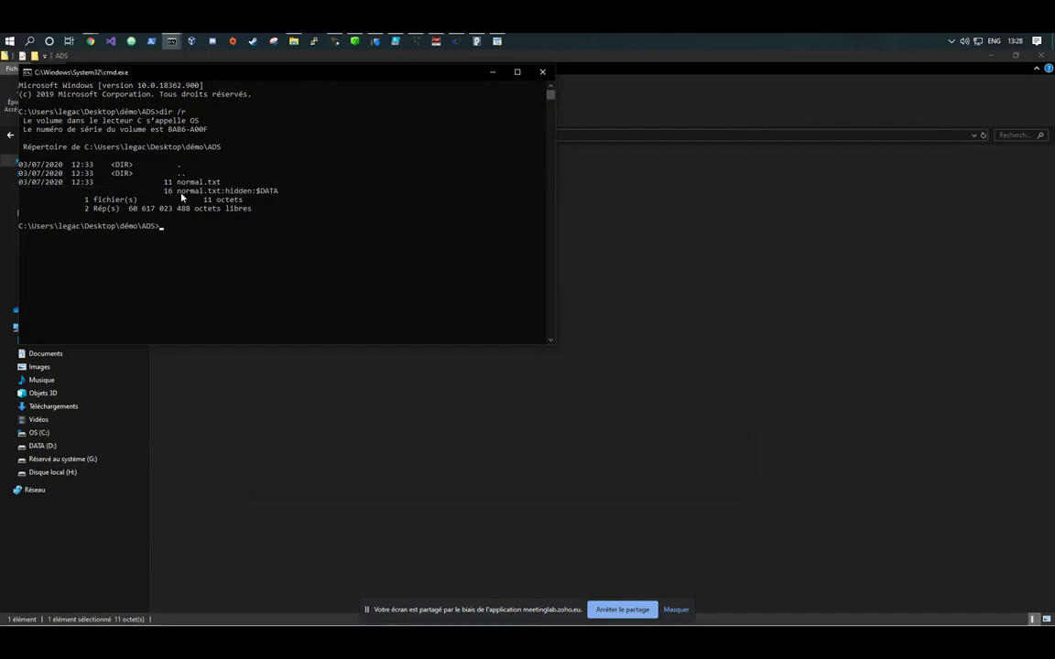
left_click_drag(177, 183, 251, 192)
left_click(246, 191)
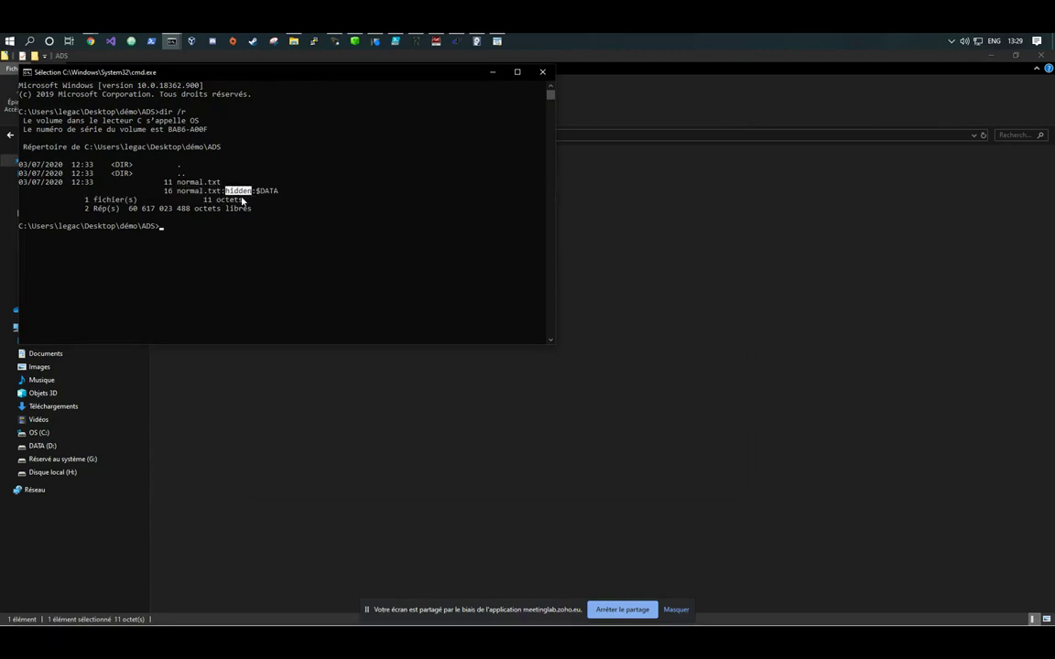
- Display the content of the hidden stream with more < normal.txt:hidden:$DATA
key("ctrl+c")
type("more < normal.txt:hidden:$DATA")
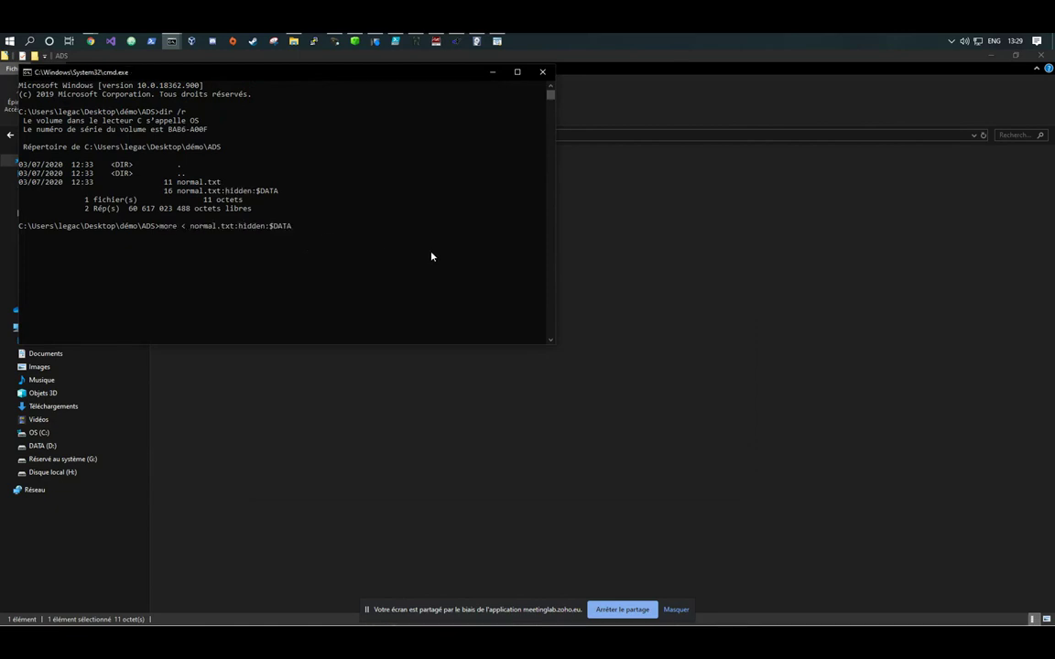
key("Return")
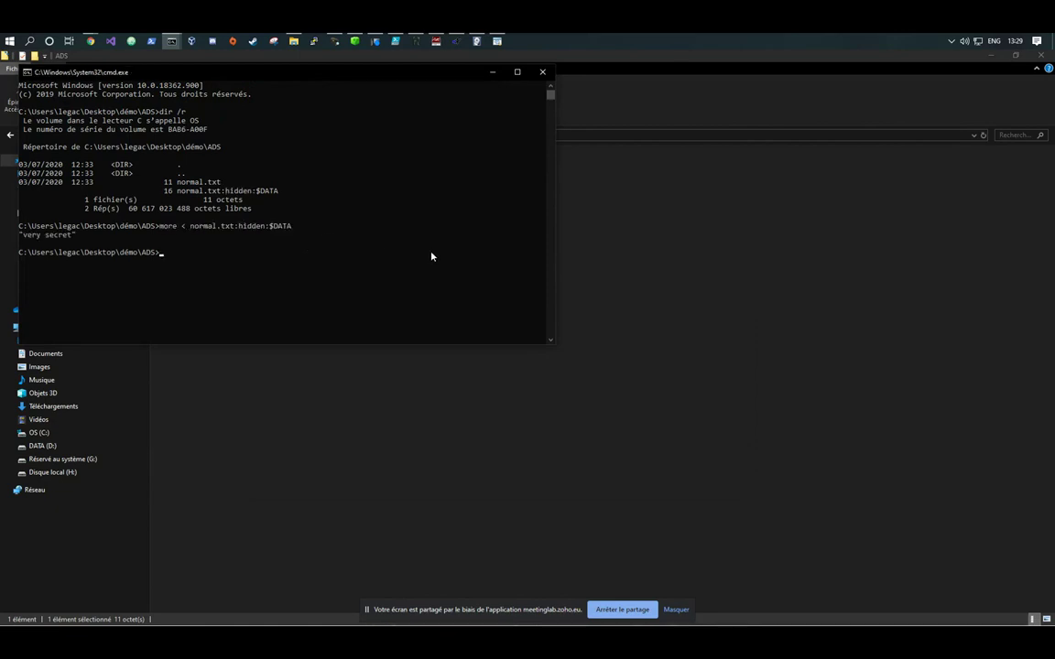
- Move the command prompt window clear of the file list and highlight the hidden stream's displayed text and its entry in the directory listing
left_click_drag(358, 82, 628, 71)
left_click_drag(287, 225, 361, 227)
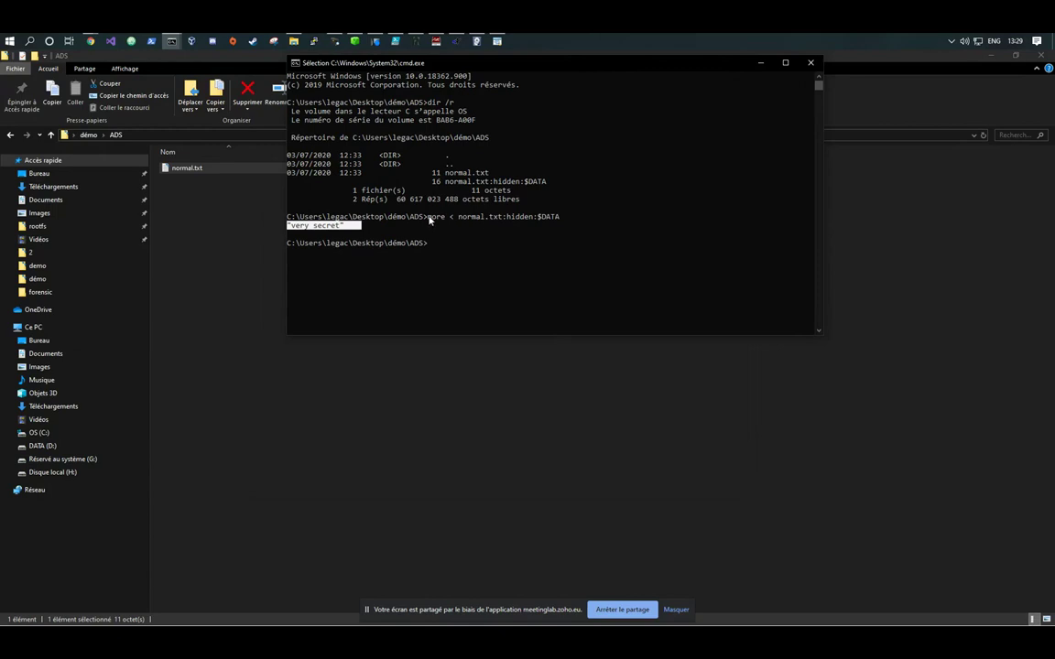
left_click(348, 228)
left_click_drag(348, 228, 287, 228)
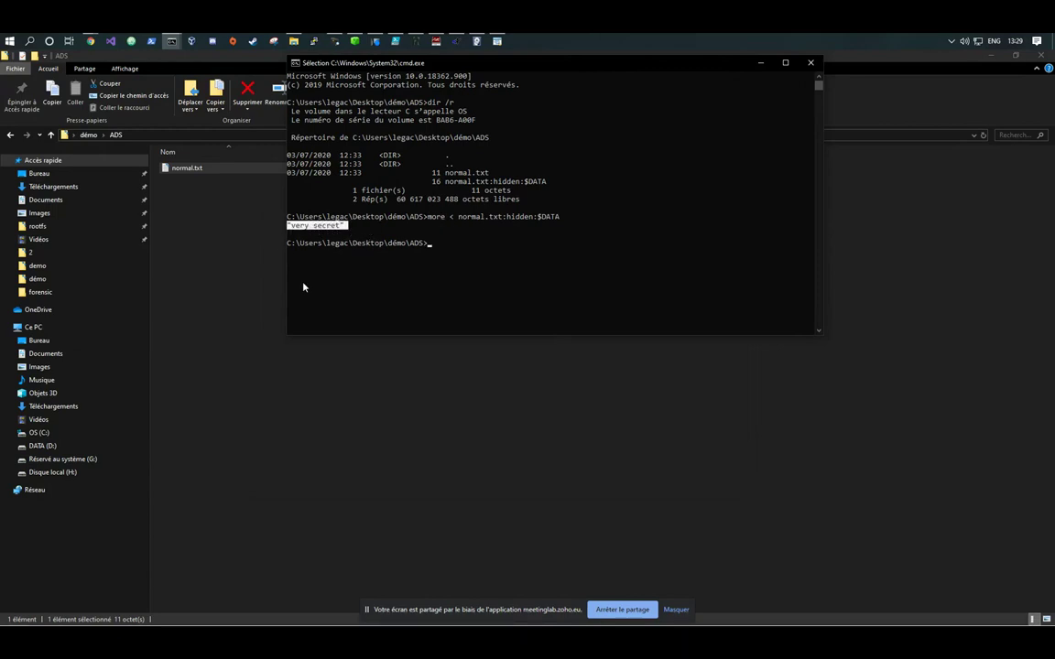
left_click(348, 228)
left_click_drag(348, 228, 294, 261)
left_click(450, 205)
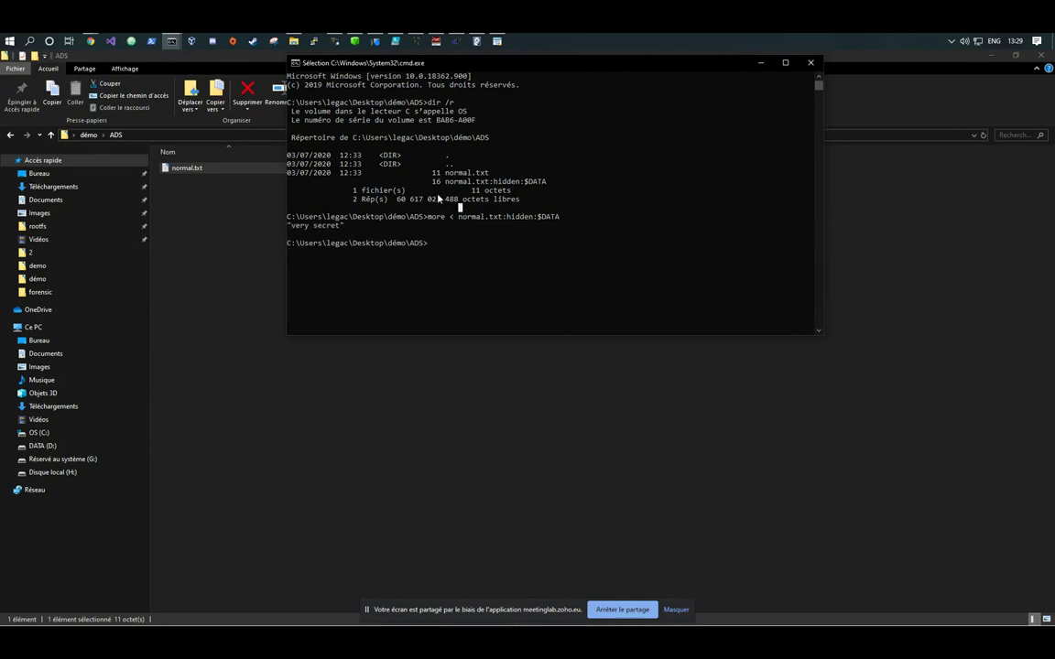
left_click_drag(444, 191, 494, 185)
- Switch to the Google Slides presentation in Chrome and highlight Zone.Identifer in the Alternate Data Stream slide's heading
left_click(231, 226)
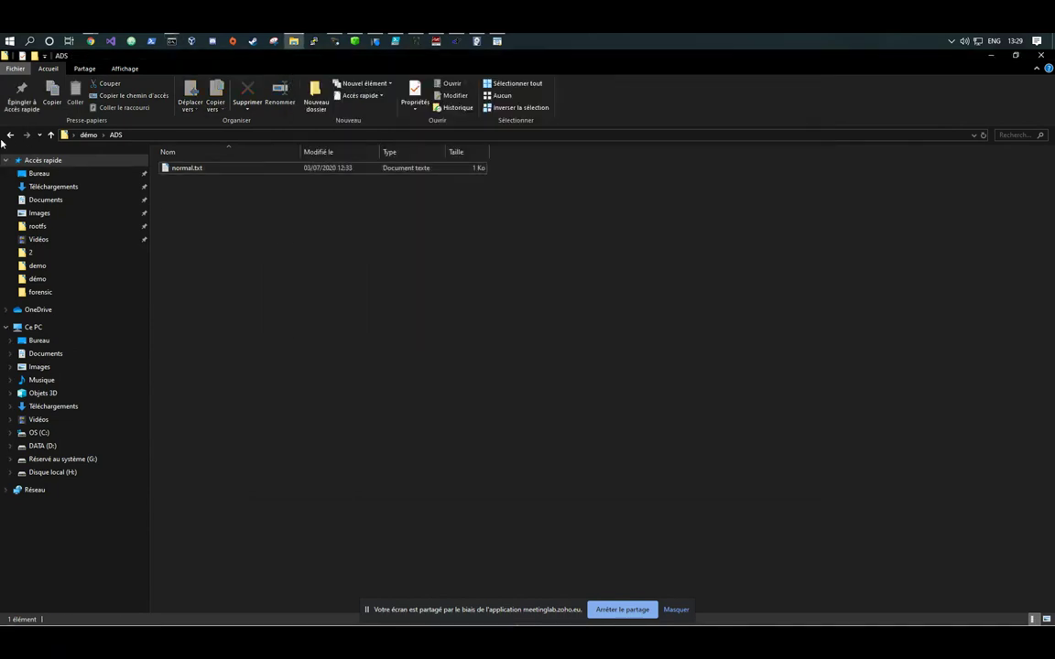
mouse_move(91, 40)
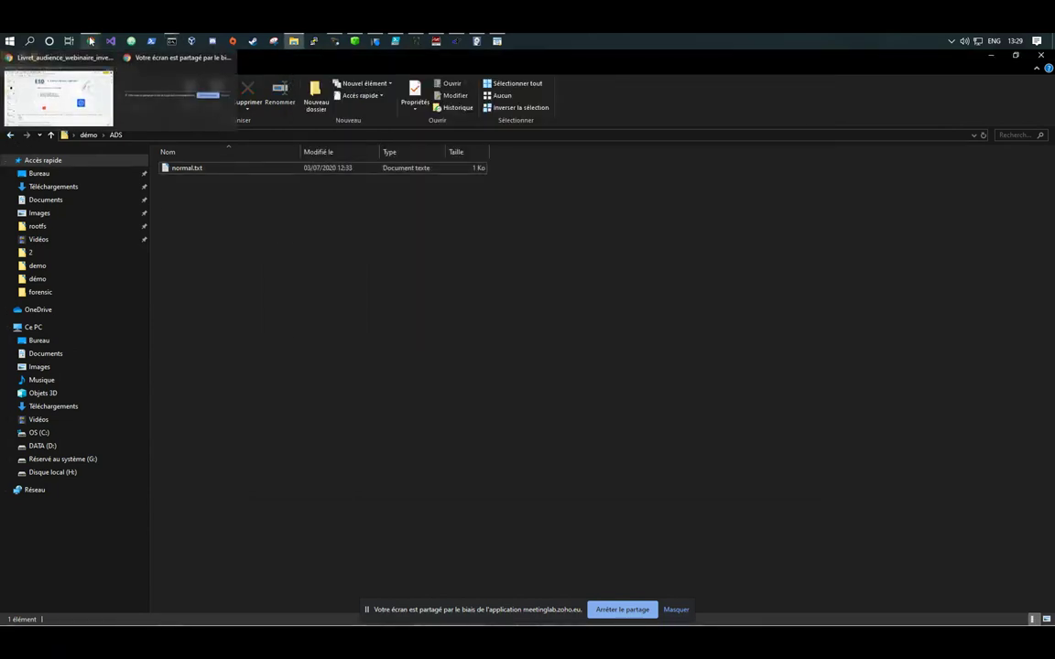
left_click(87, 100)
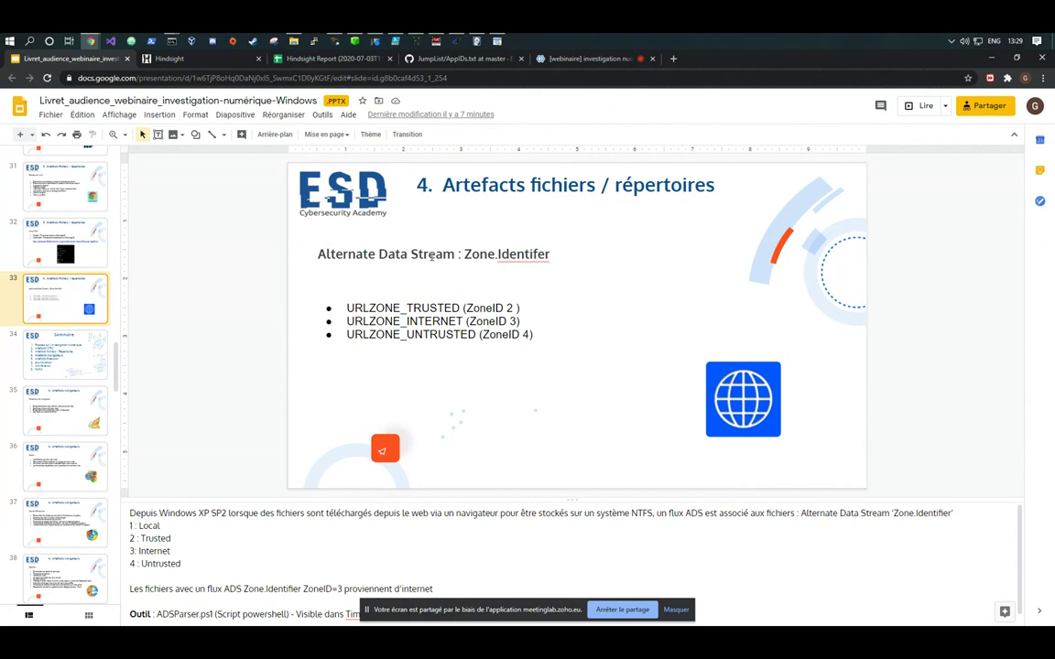
double_click(506, 254)
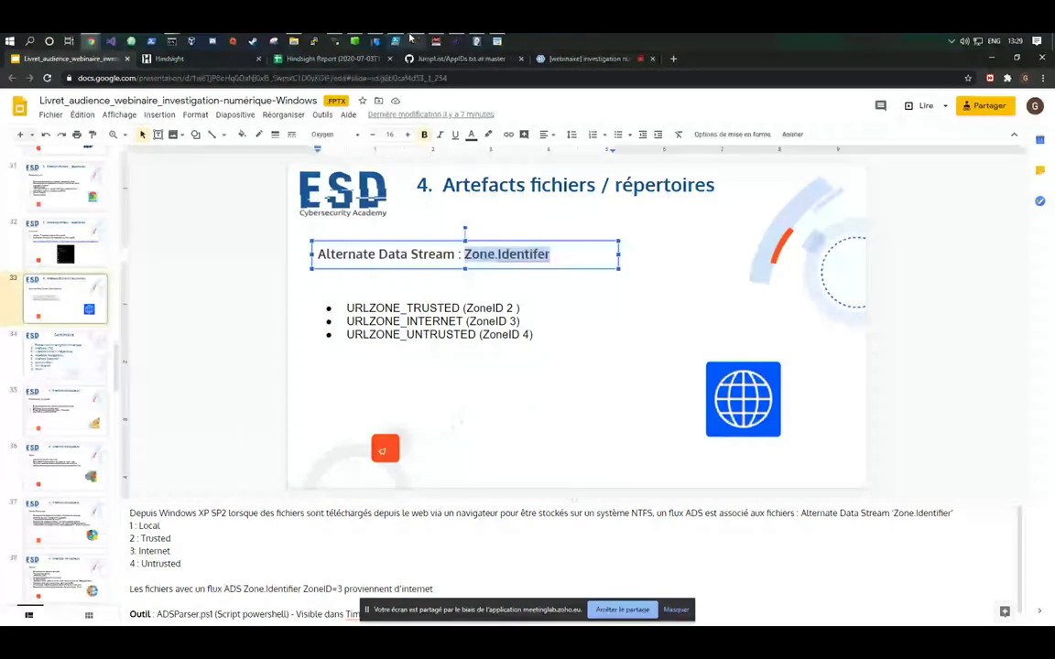
- Switch to PowerShell ISE, run ADS_forensic.ps1 on the démo folder and review the files it reports with ZoneId=3
left_click(409, 38)
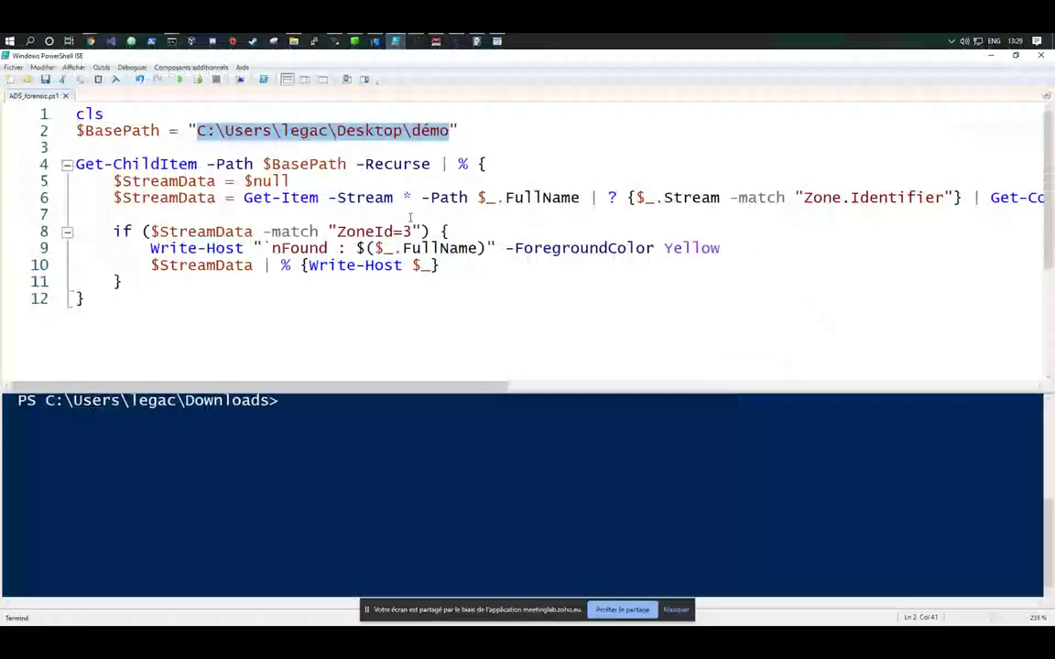
key("F5")
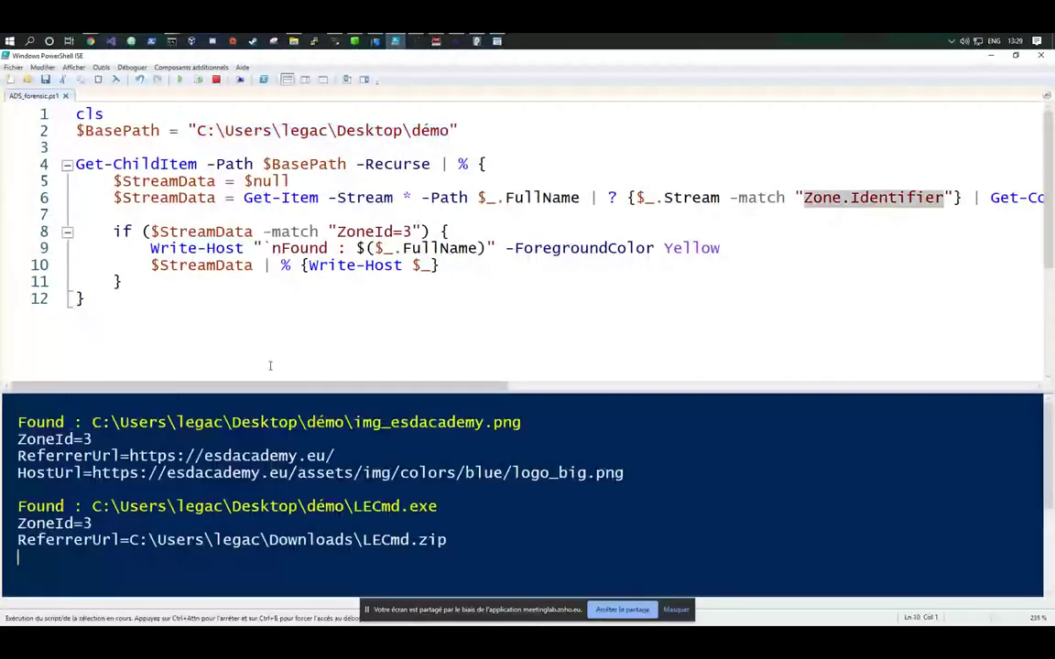
left_click_drag(1049, 432, 1049, 438)
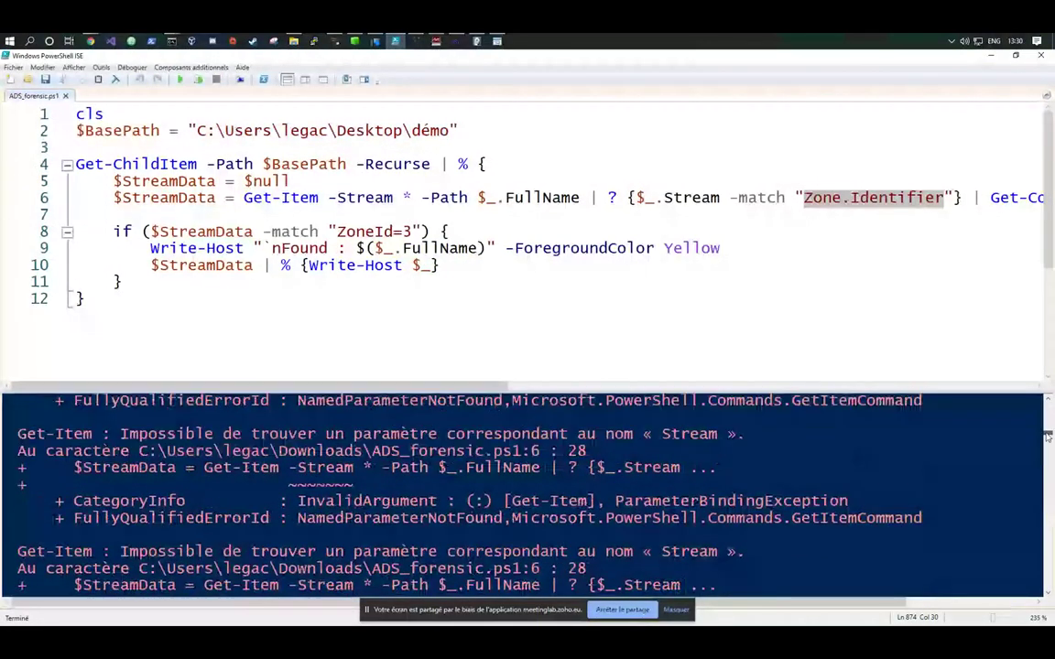
scroll(1048, 437, "up", 5)
scroll(1016, 544, "down", 15)
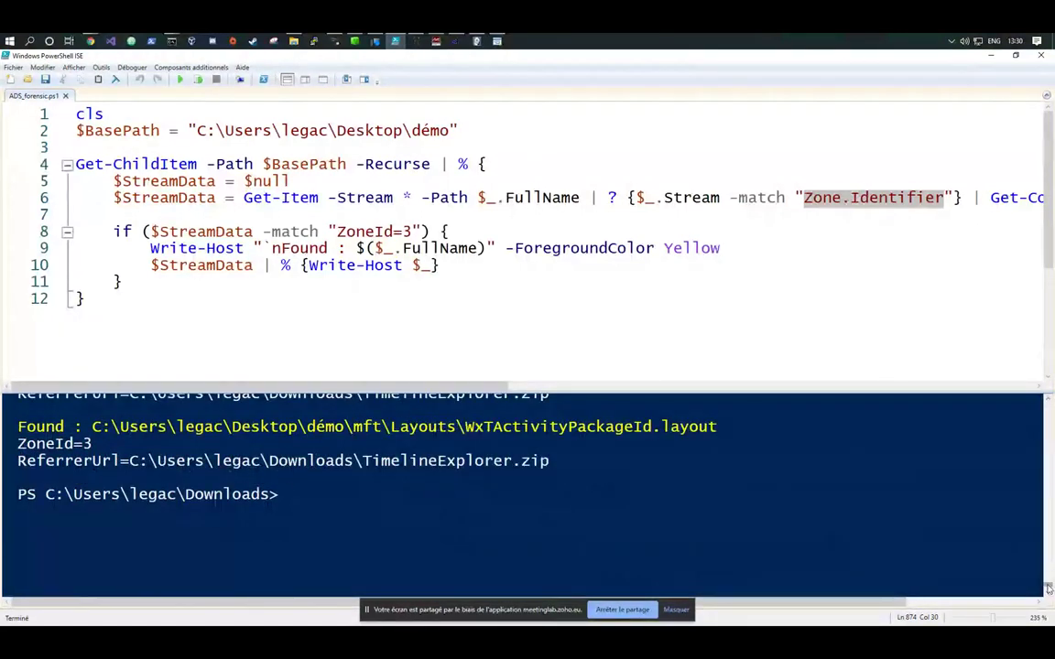
scroll(809, 429, "up", 5)
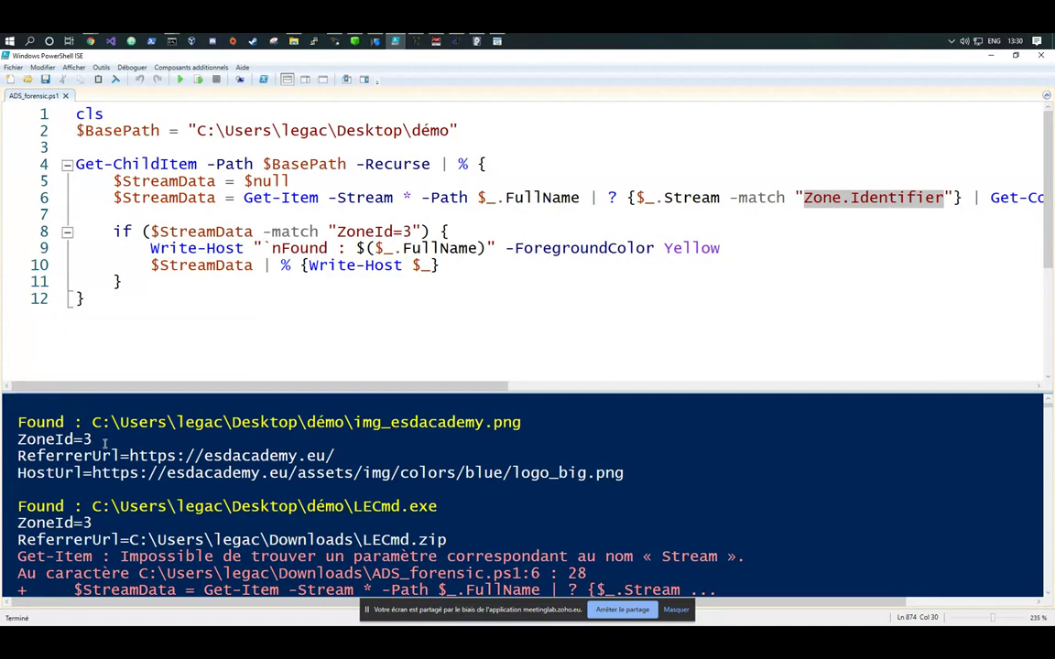
- Return to the presentation in Chrome and start its full-screen slideshow
key("alt+Tab")
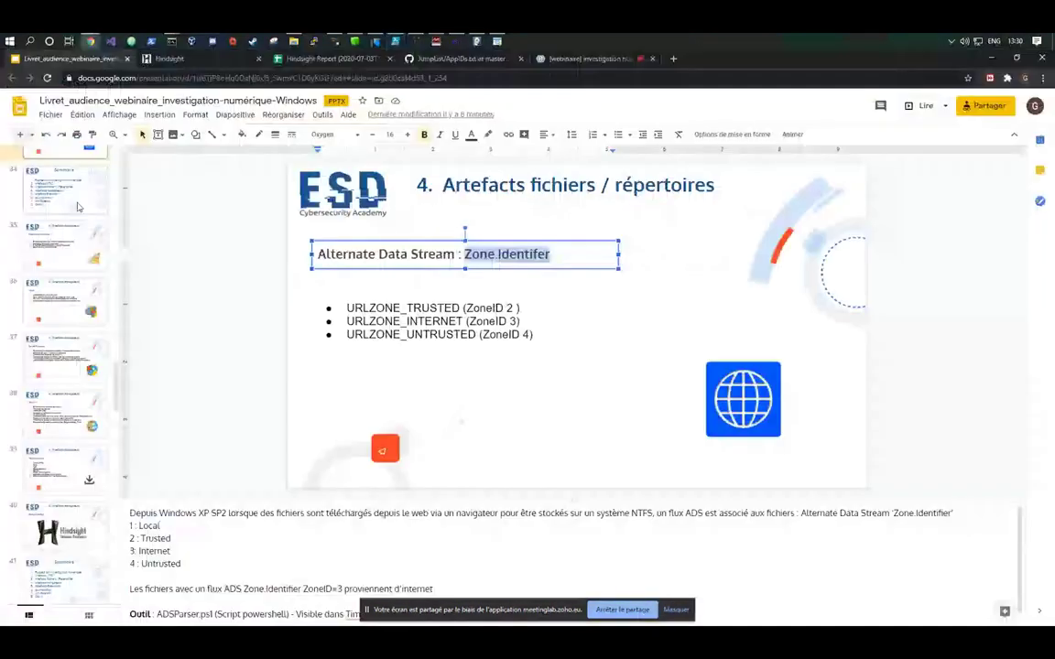
left_click(831, 107)
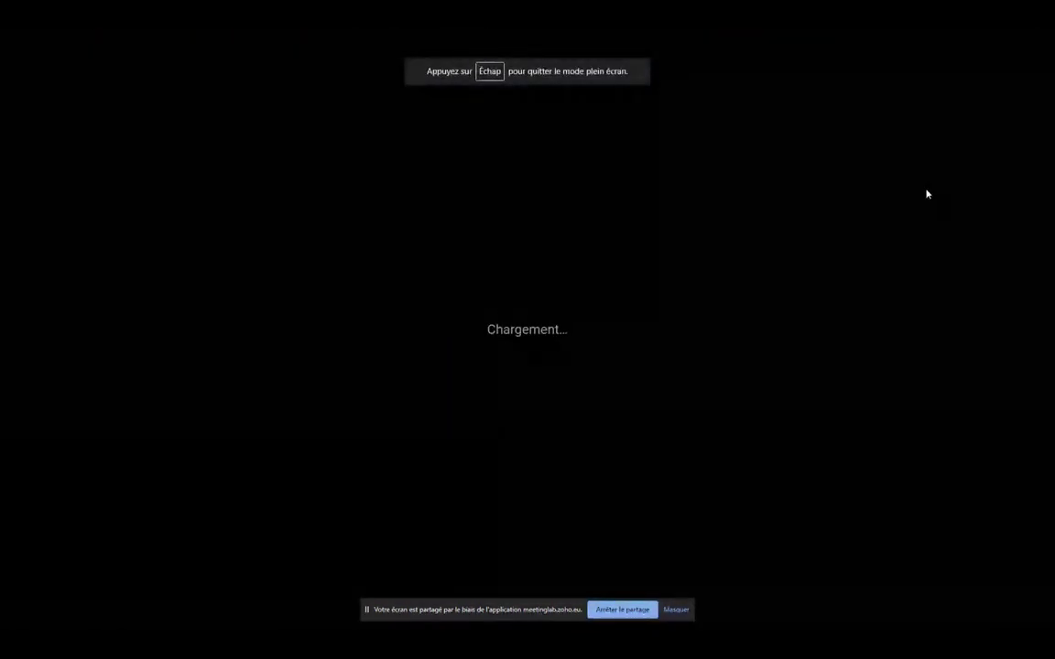
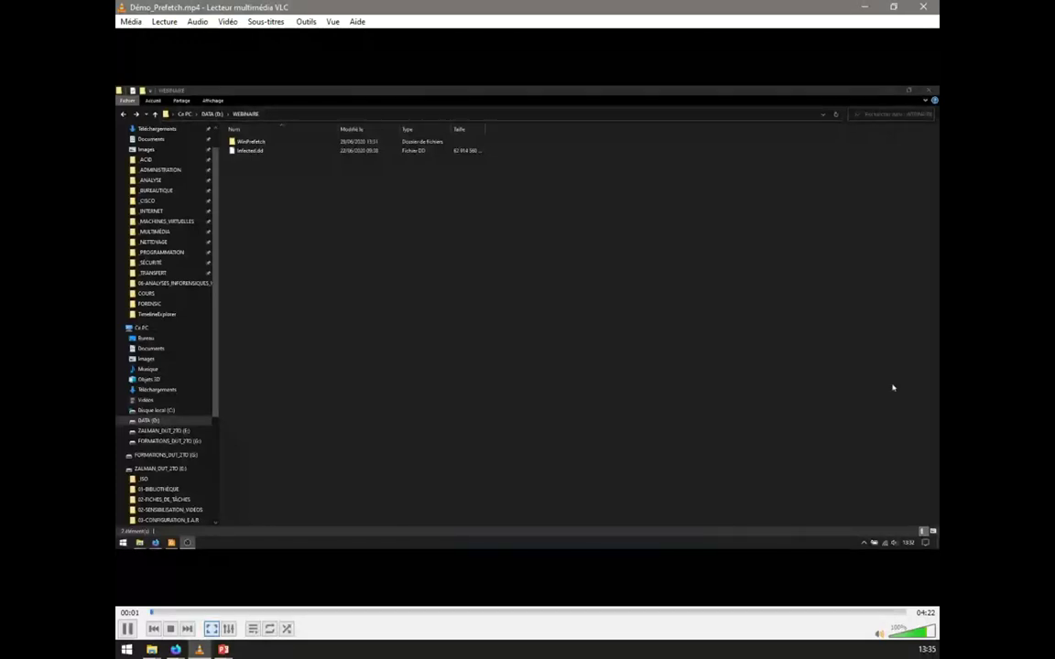
- Show the Démo_Prefetch.mp4 video full screen in VLC
key("f")
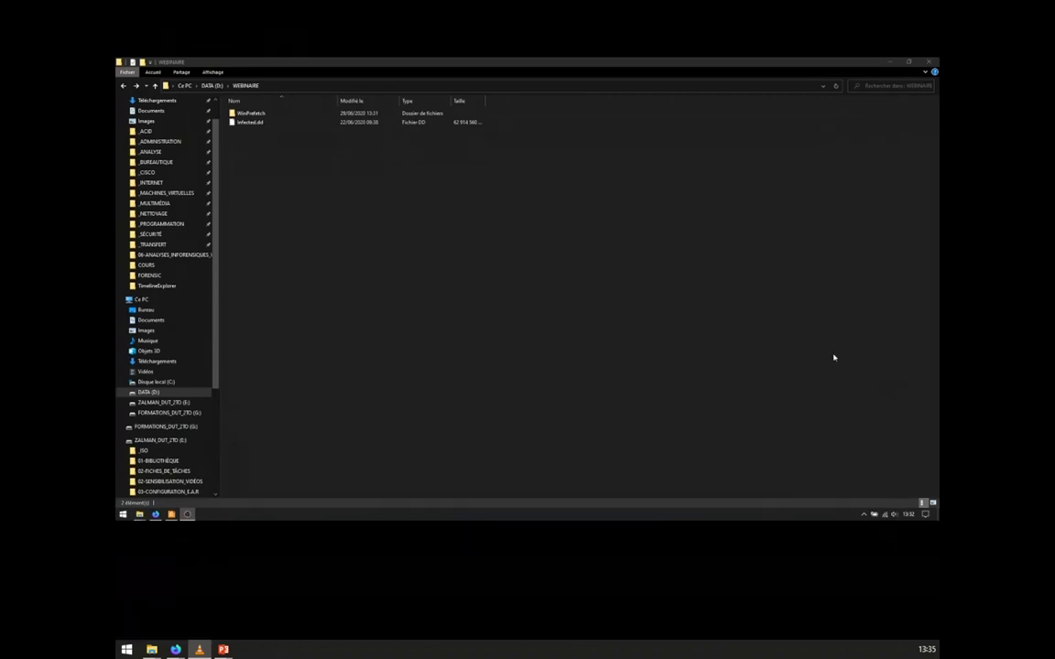
double_click(833, 357)
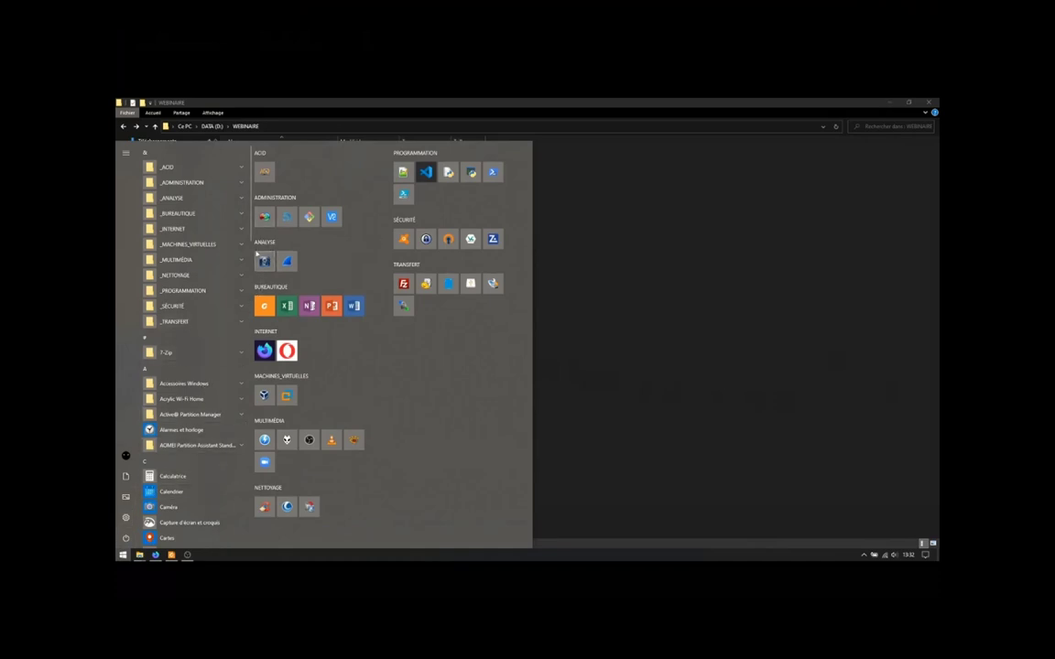
- Launch FTK Imager, browse the Infected.dd image to the Prefetch folder under [root]/Windows and bring up the actions for that folder
left_click(265, 263)
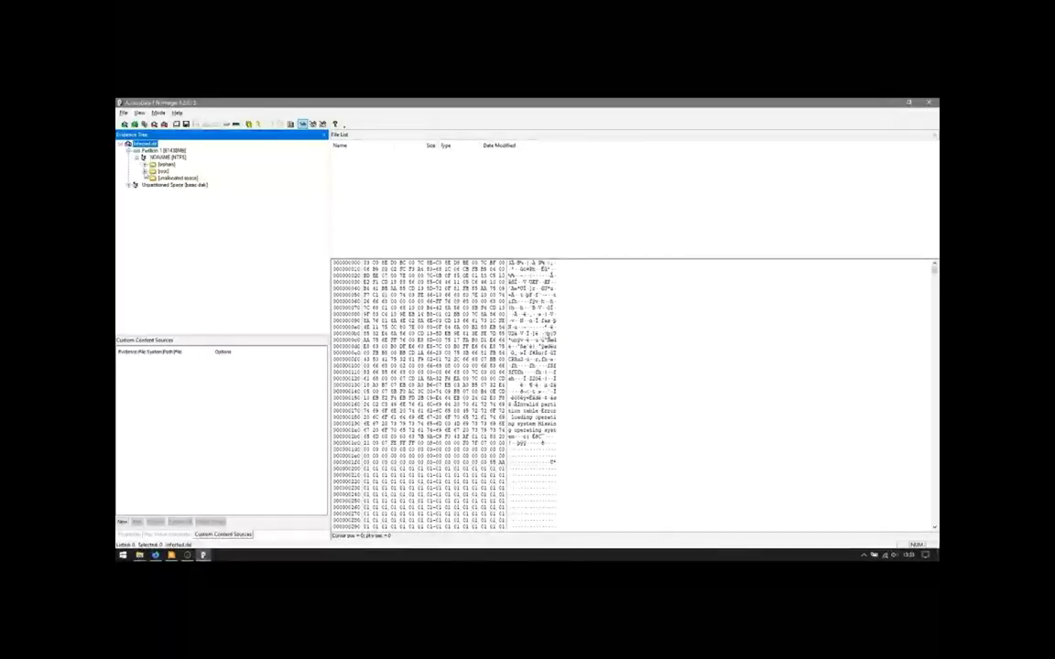
left_click(145, 171)
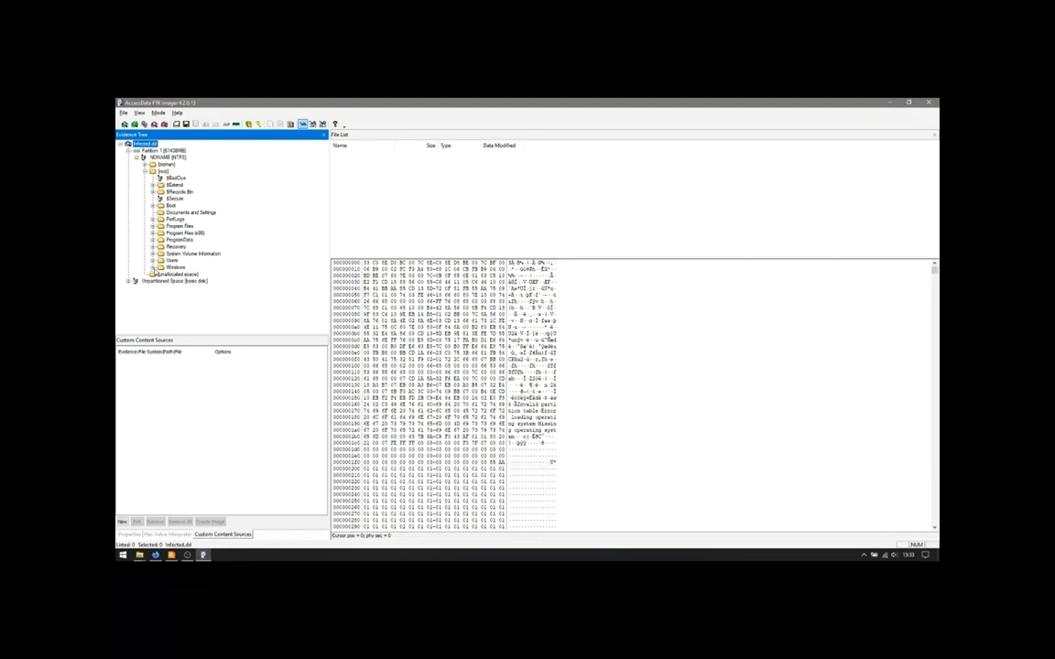
left_click(153, 268)
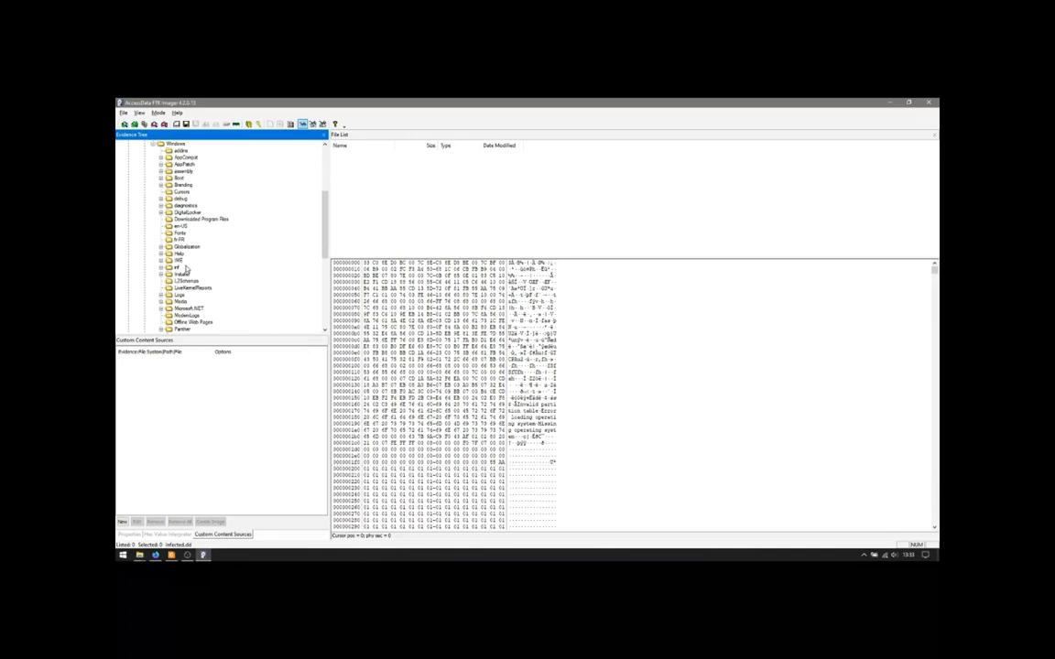
scroll(186, 267, "down", 1)
scroll(186, 268, "down", 3)
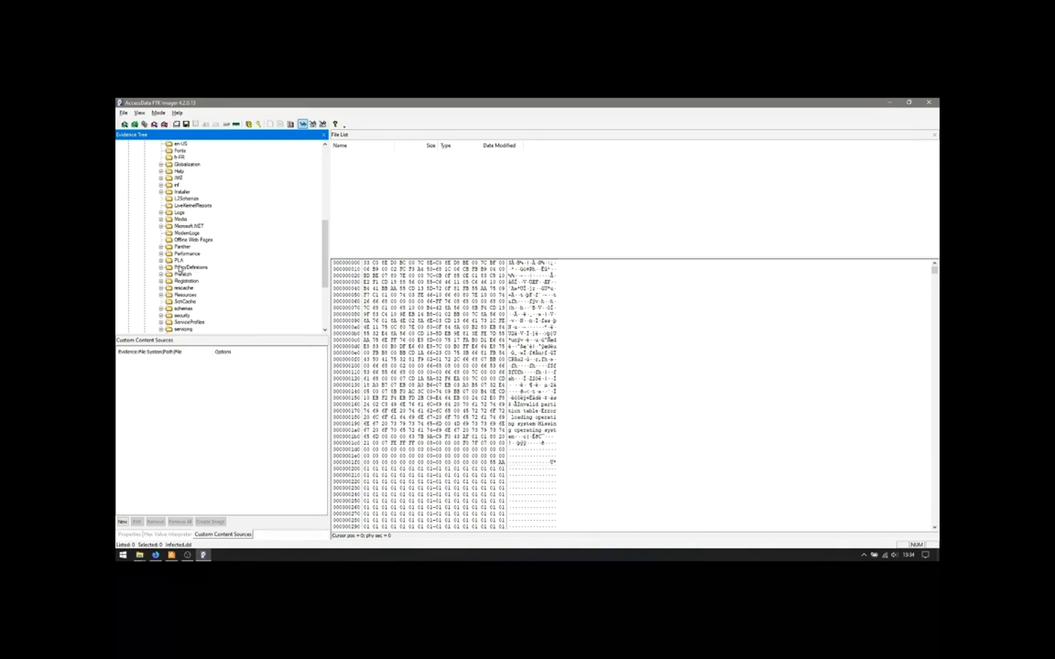
left_click(184, 274)
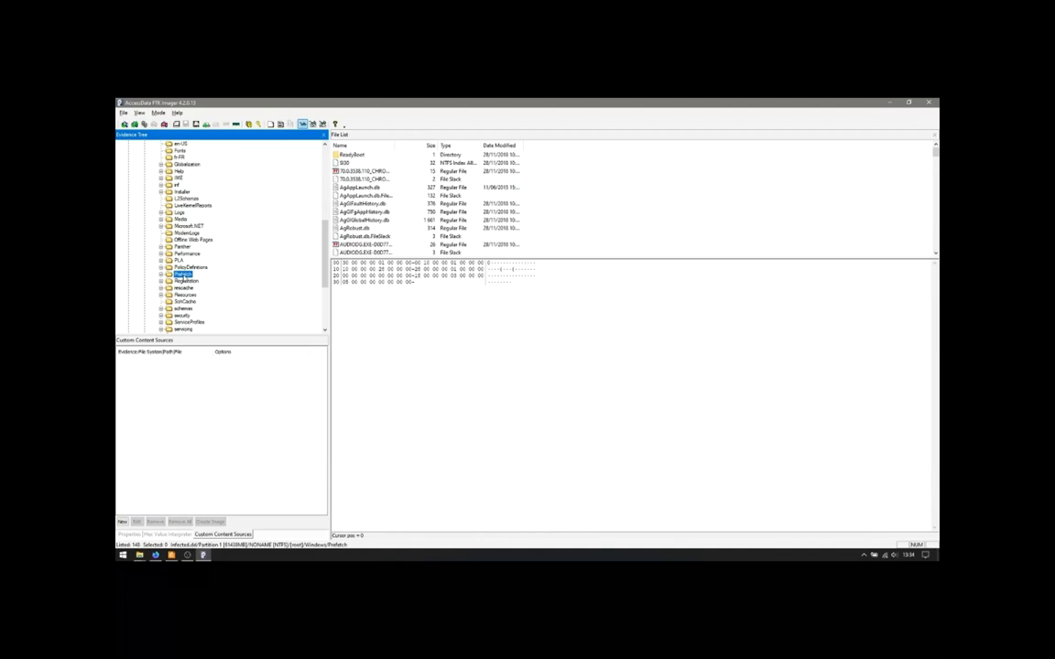
right_click(184, 274)
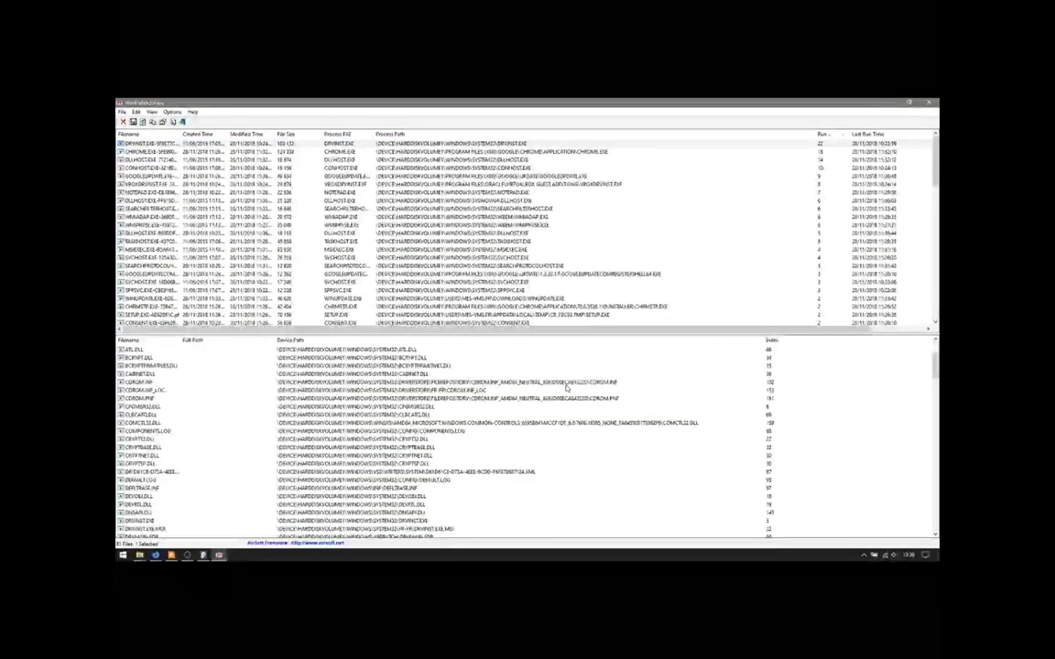
- In WinPrefetchView, examine the files referenced by the DRVINST.EXE prefetch entry, highlighting the VSS writer XML, INFSTRNG.DAT and a network INF file
scroll(566, 389, "down", 1)
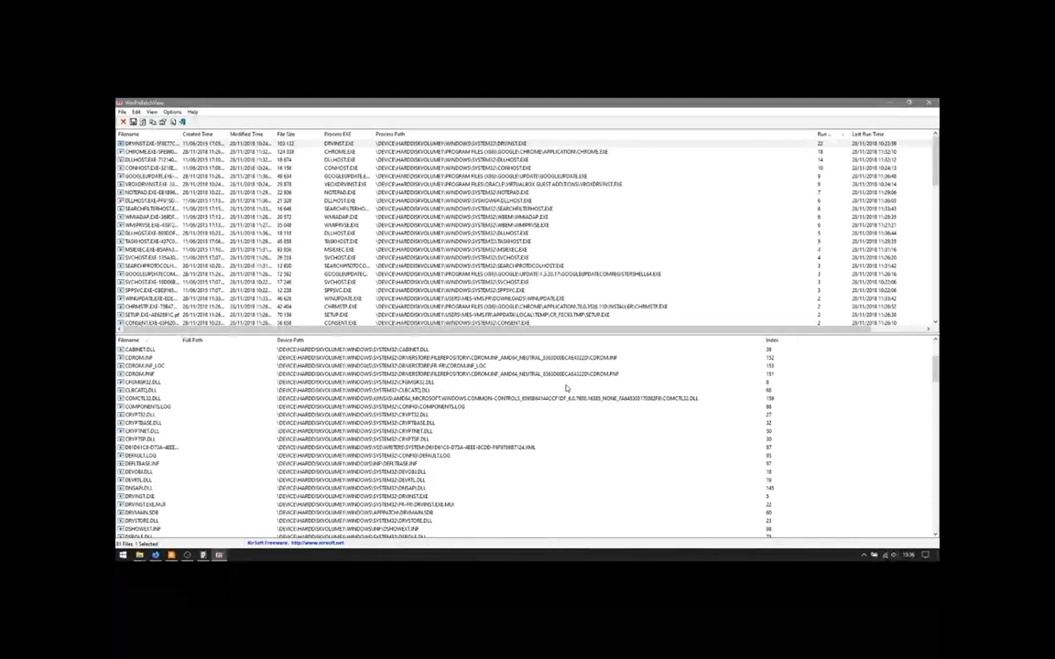
scroll(566, 389, "down", 1)
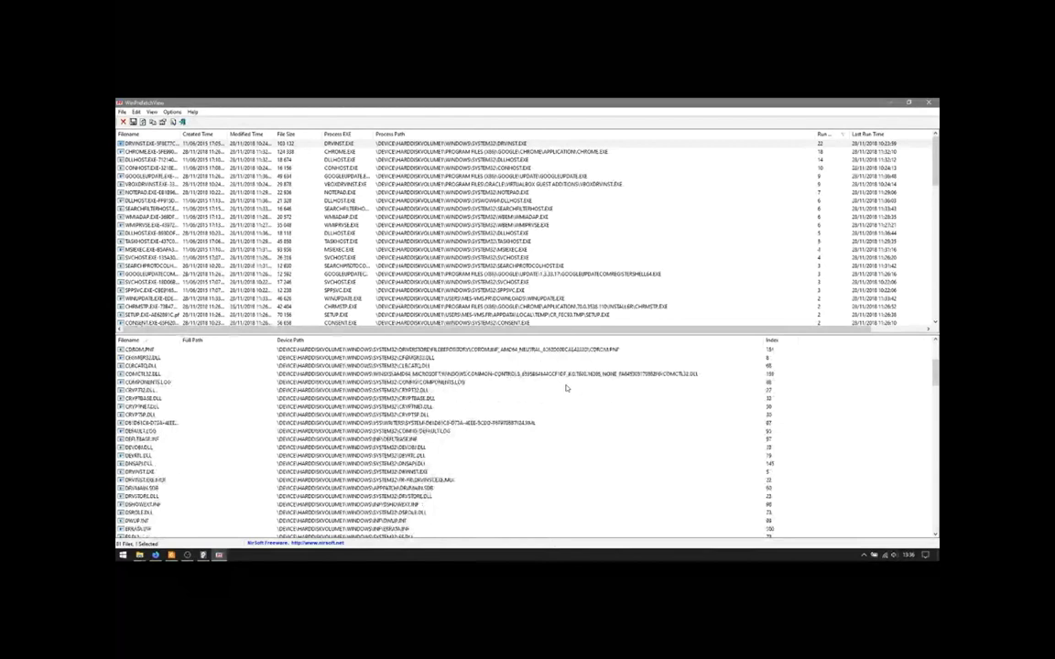
scroll(566, 388, "down", 1)
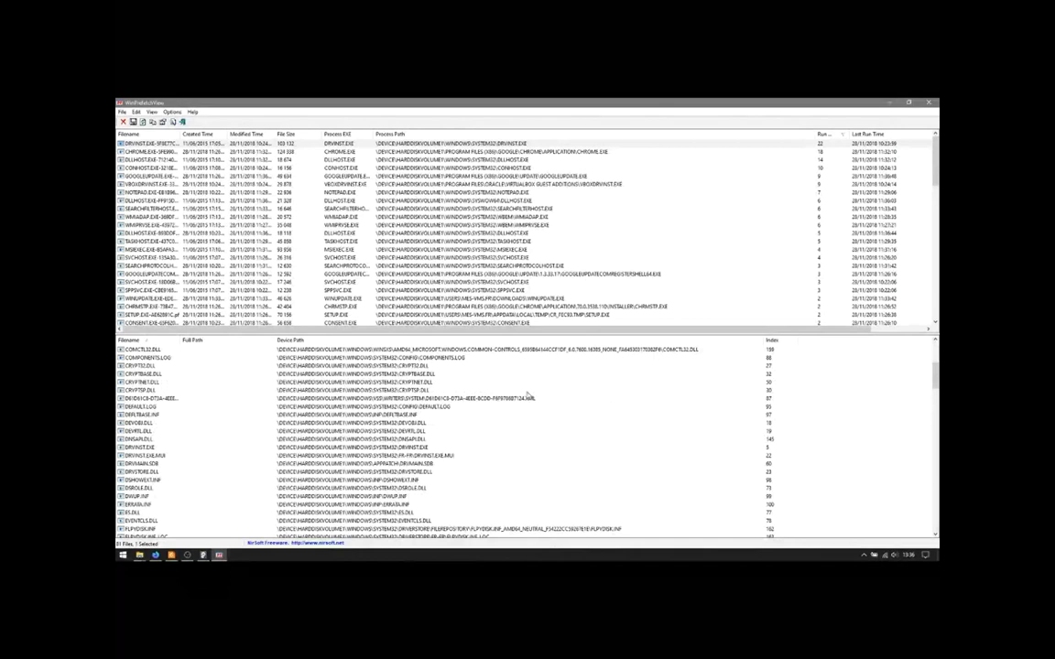
left_click(524, 399)
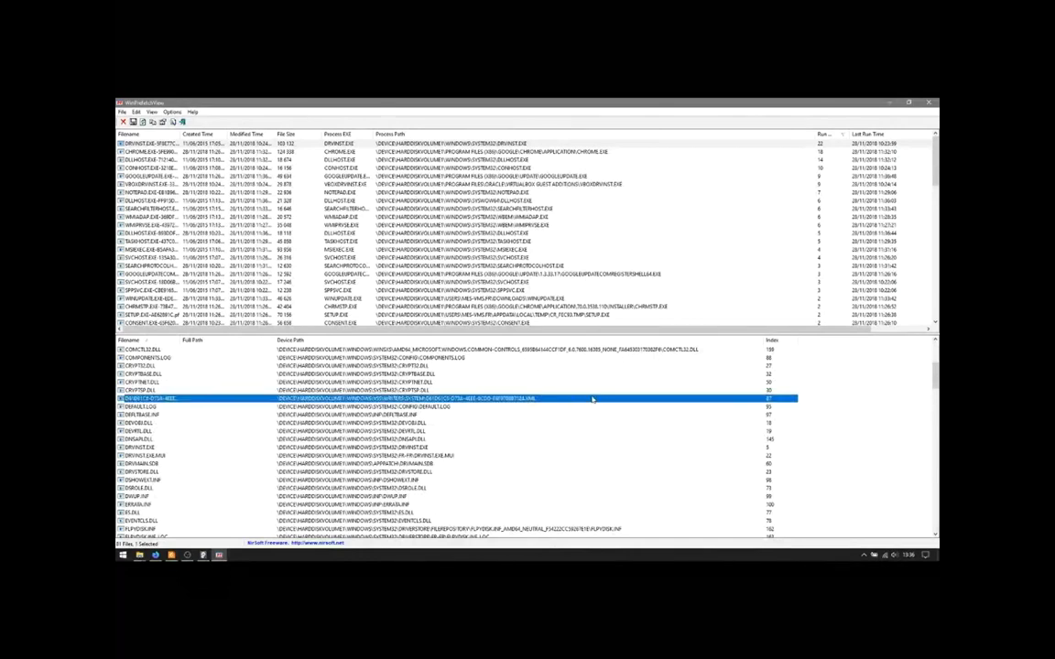
scroll(593, 399, "down", 1)
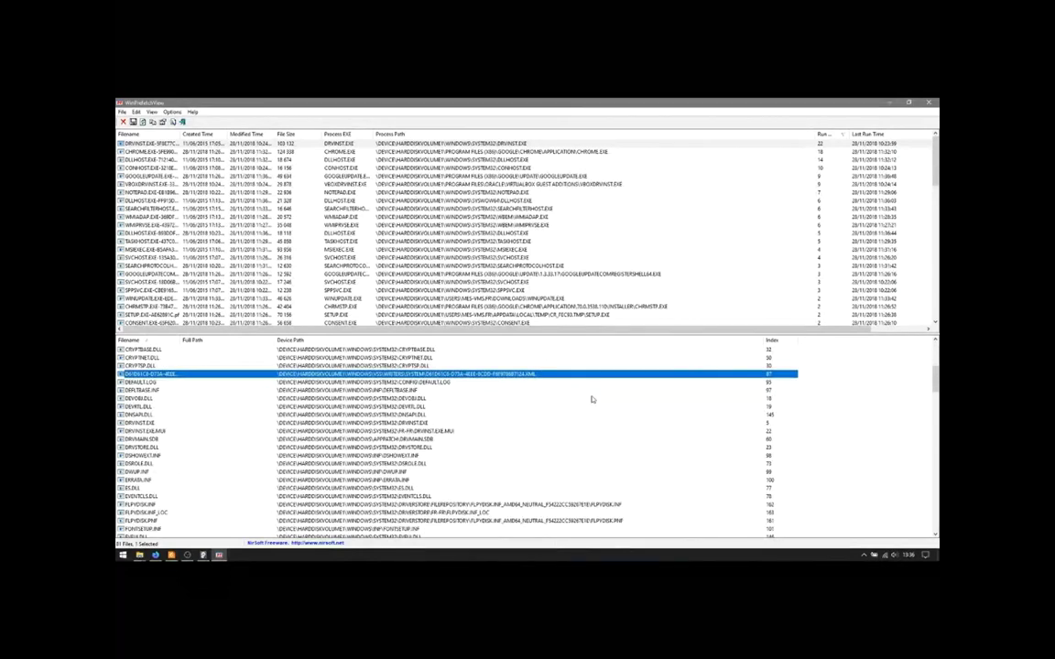
scroll(593, 399, "down", 5)
scroll(593, 399, "down", 2)
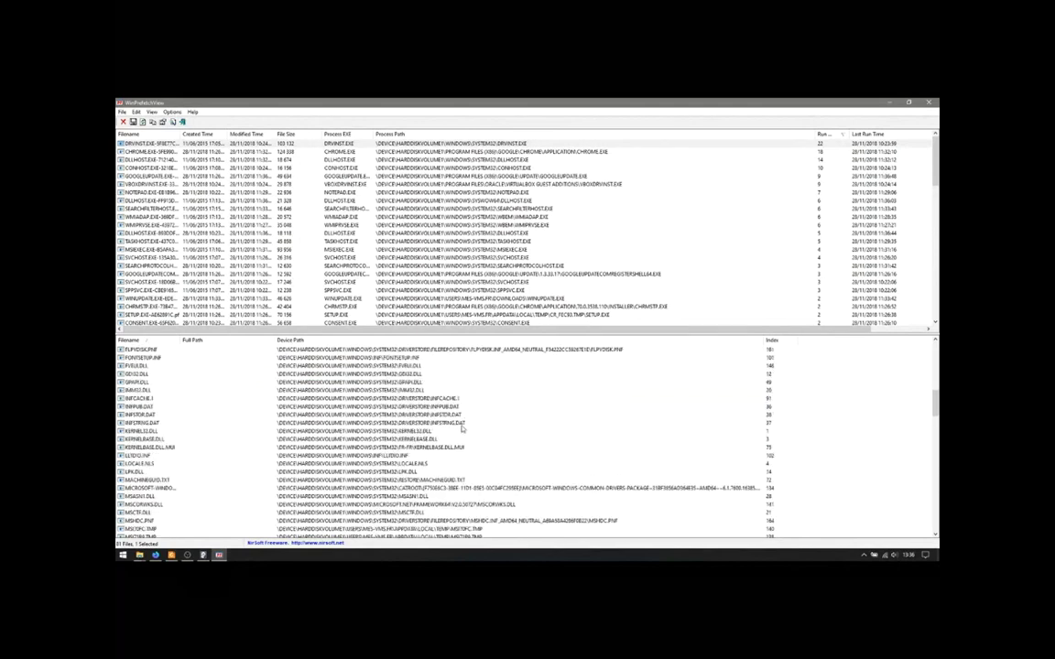
left_click(463, 425)
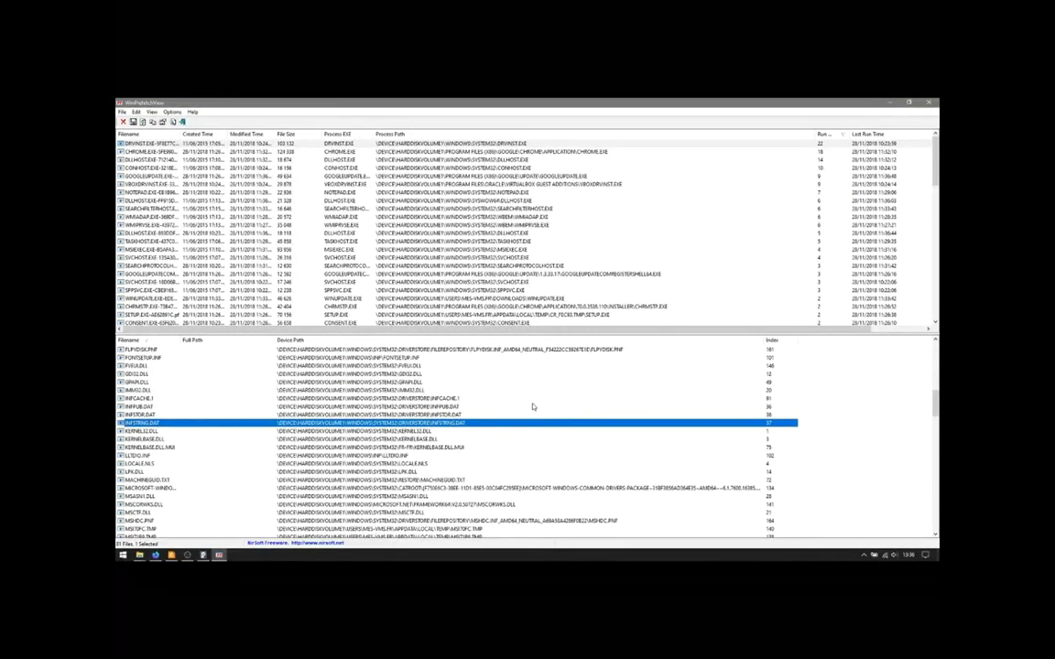
scroll(532, 406, "down", 2)
scroll(532, 408, "down", 5)
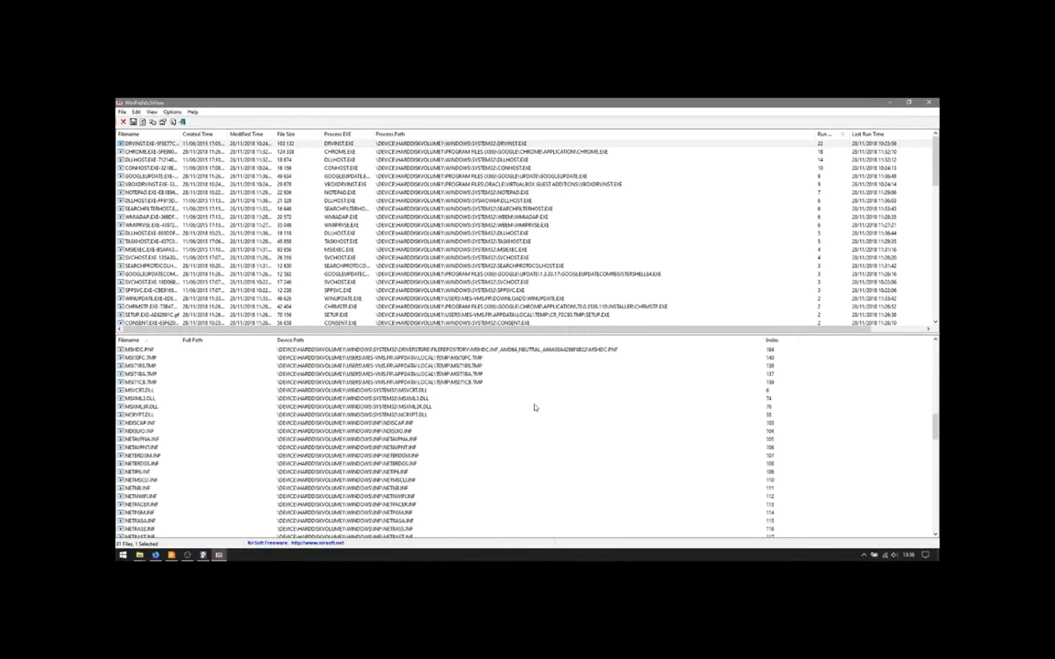
scroll(534, 408, "down", 1)
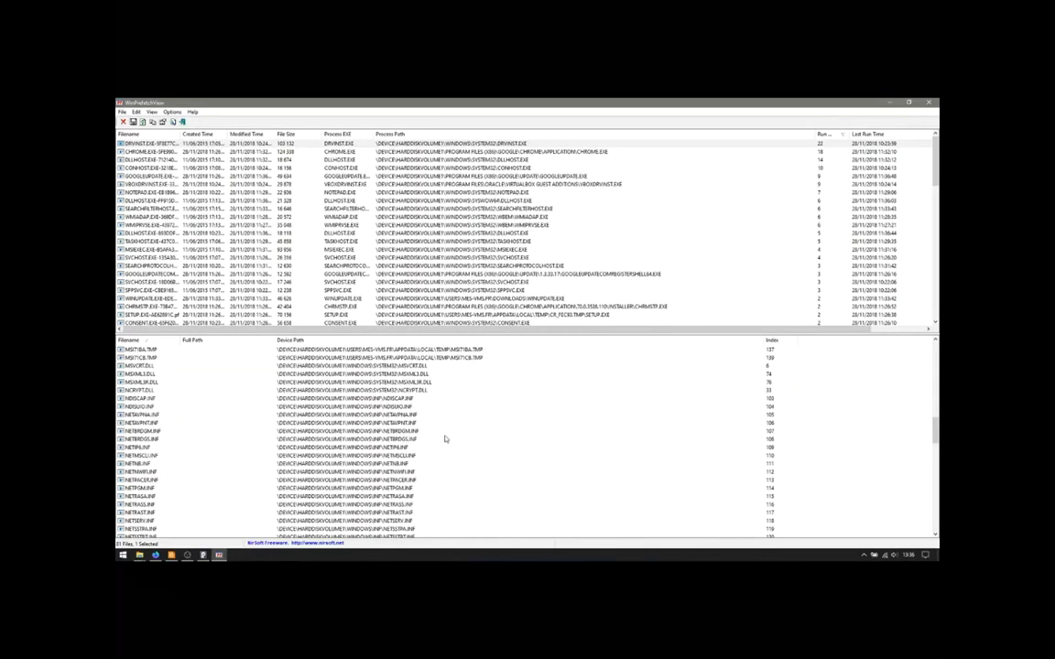
left_click(409, 457)
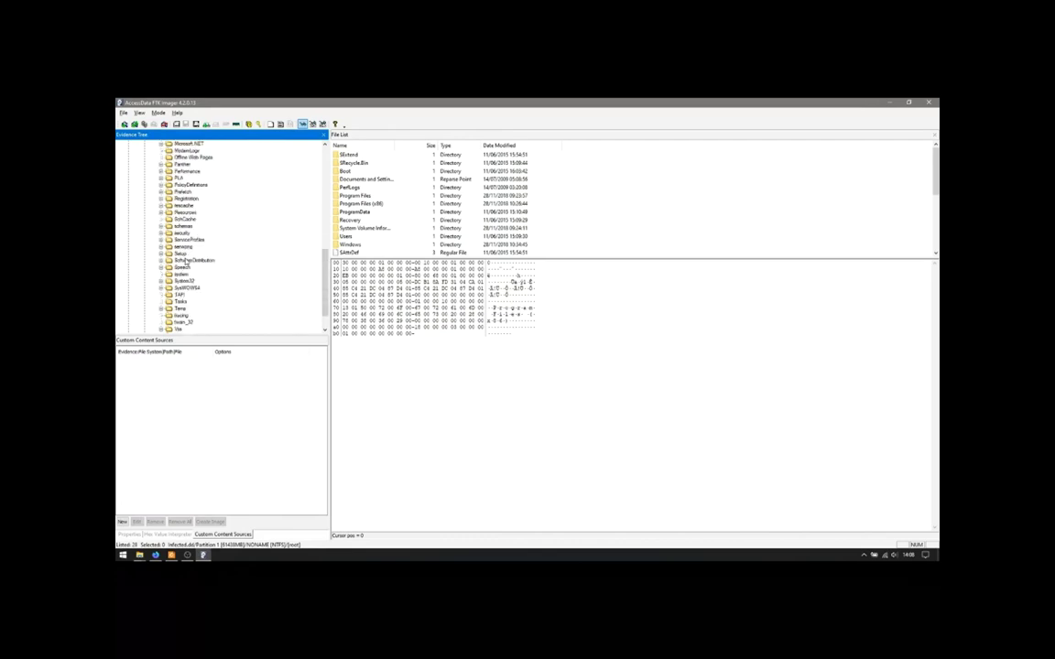
- Browse the image to the Windows/System32/config folder and view the contents of the SAM hive
left_click(161, 284)
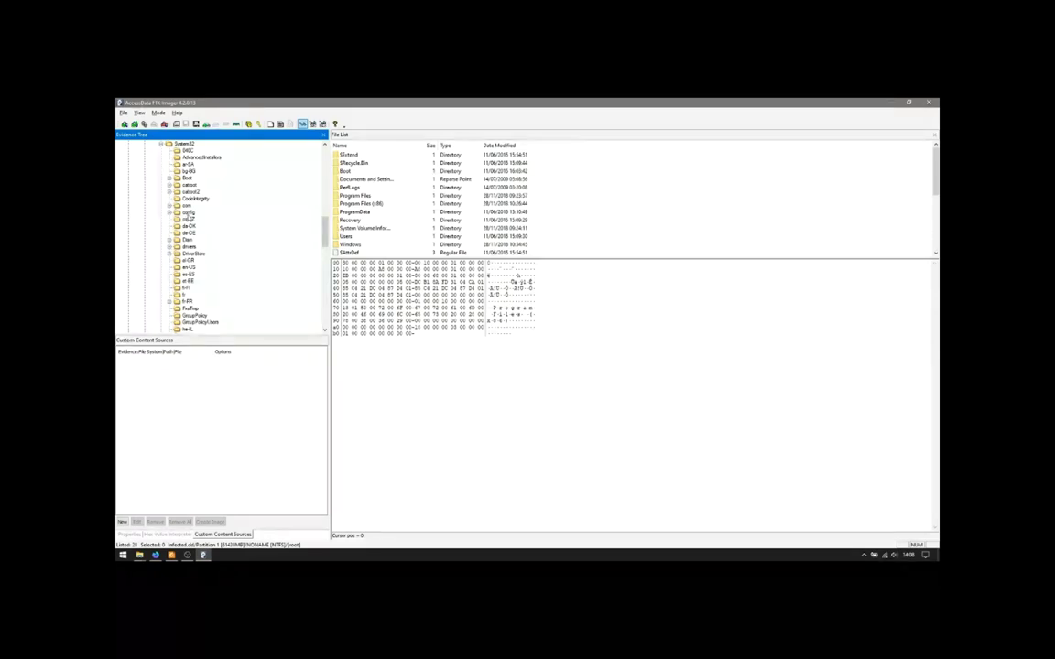
left_click(189, 214)
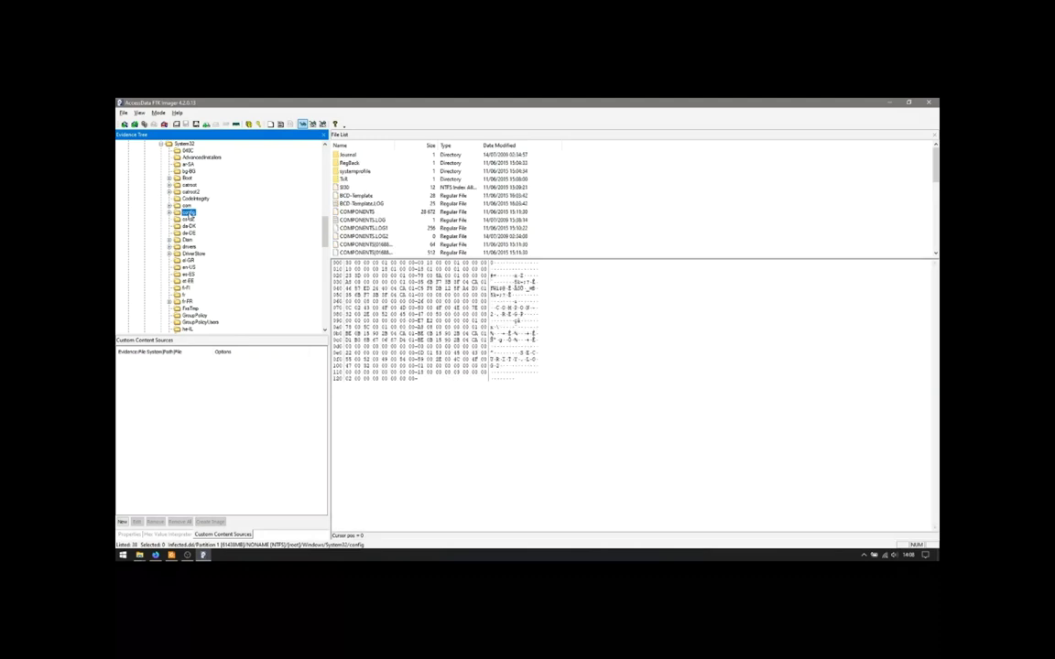
scroll(378, 204, "down", 1)
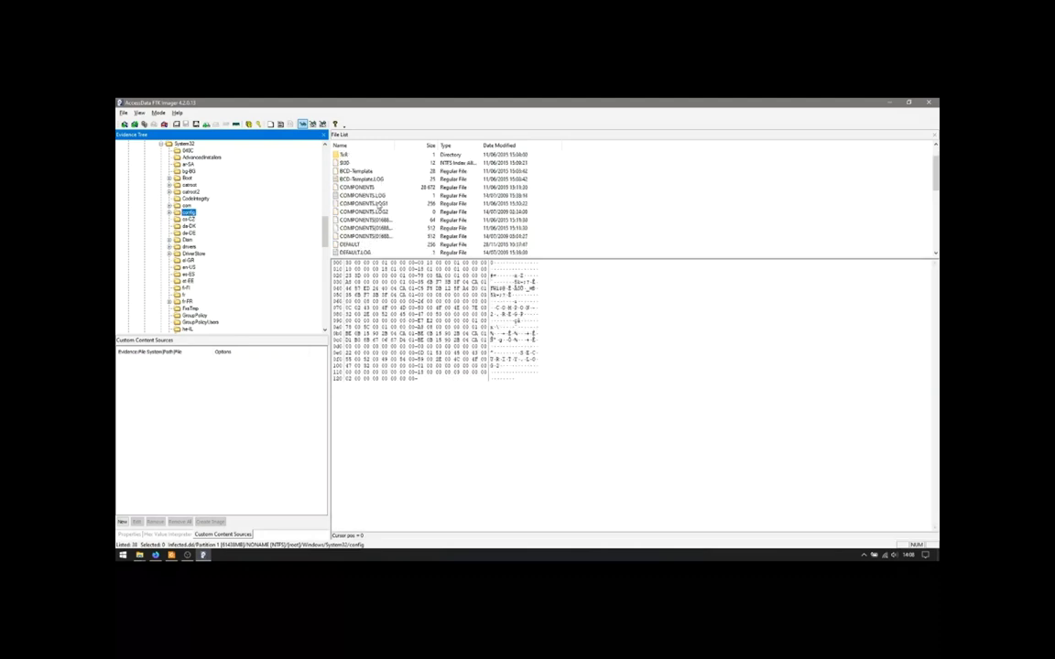
scroll(378, 205, "down", 1)
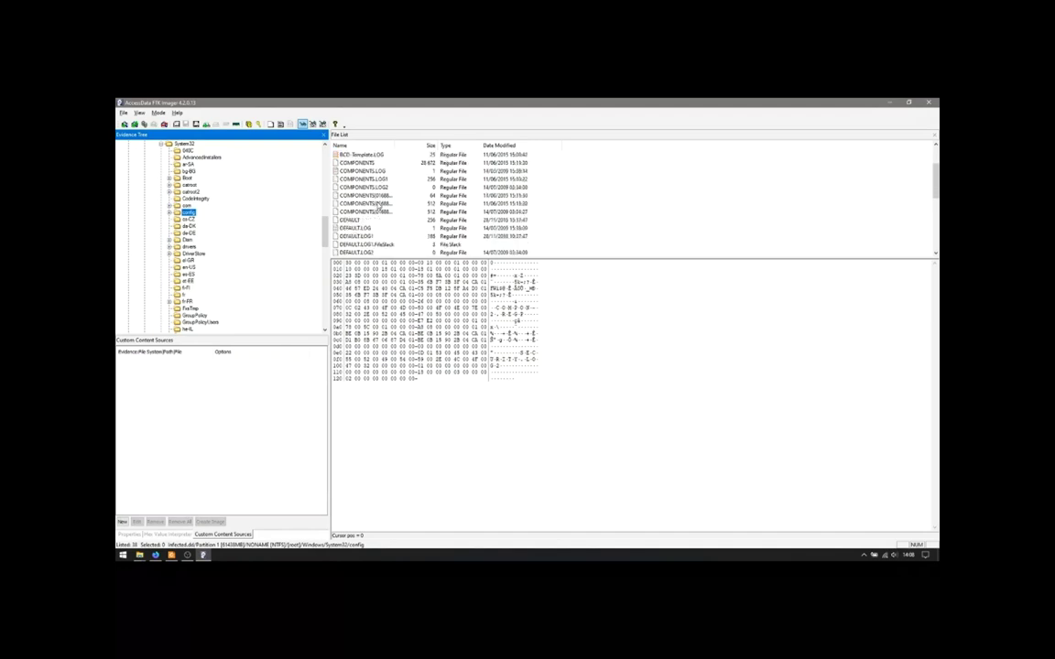
scroll(378, 205, "down", 1)
scroll(379, 205, "down", 1)
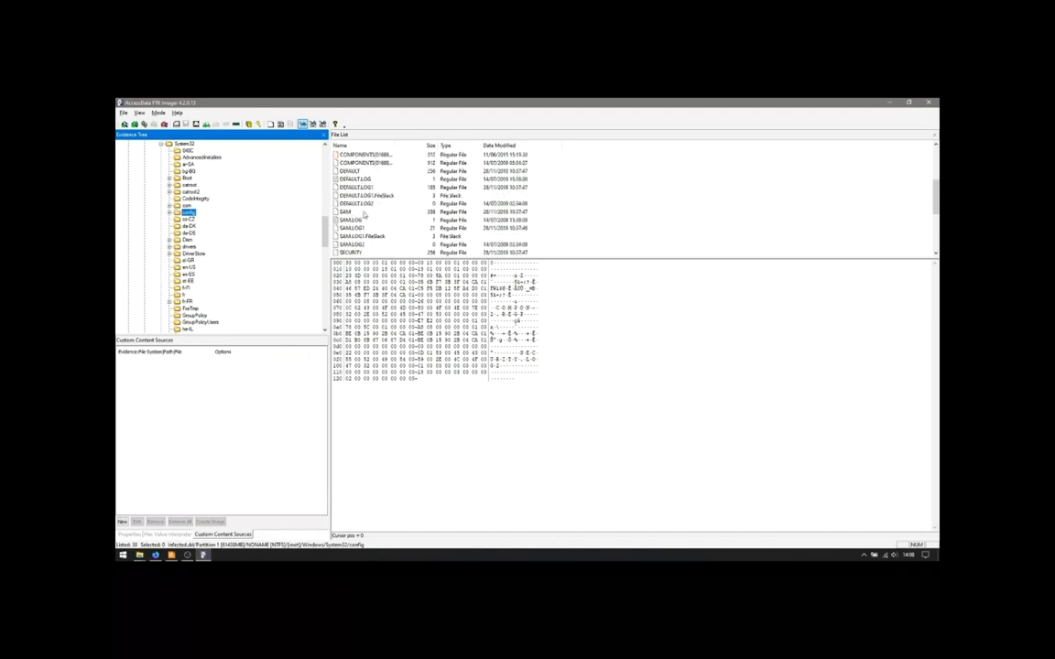
left_click(376, 213)
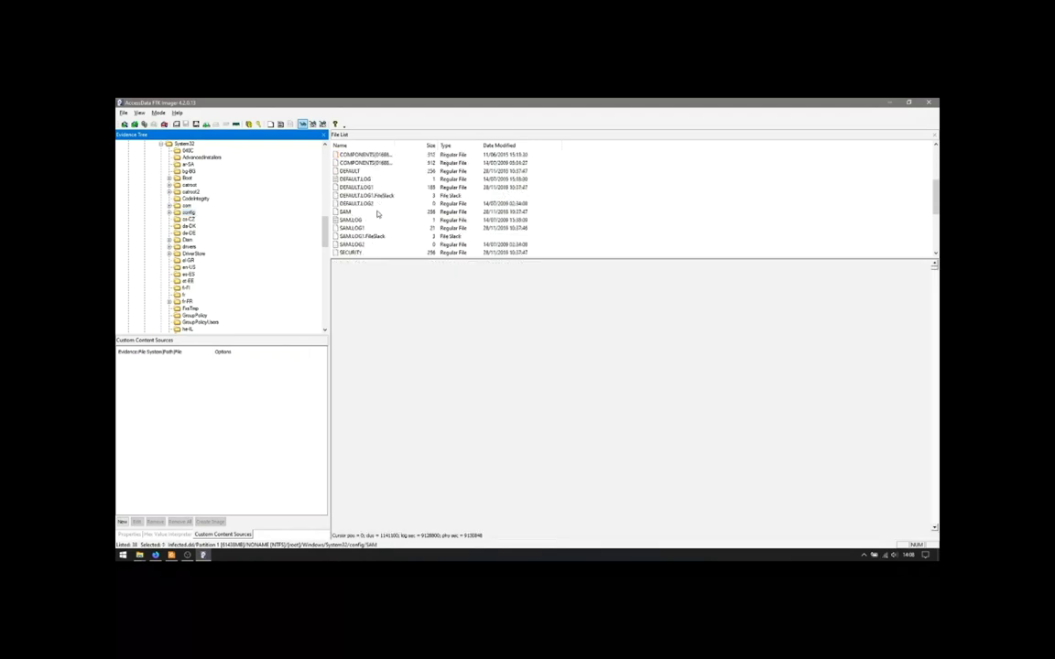
left_click(377, 213)
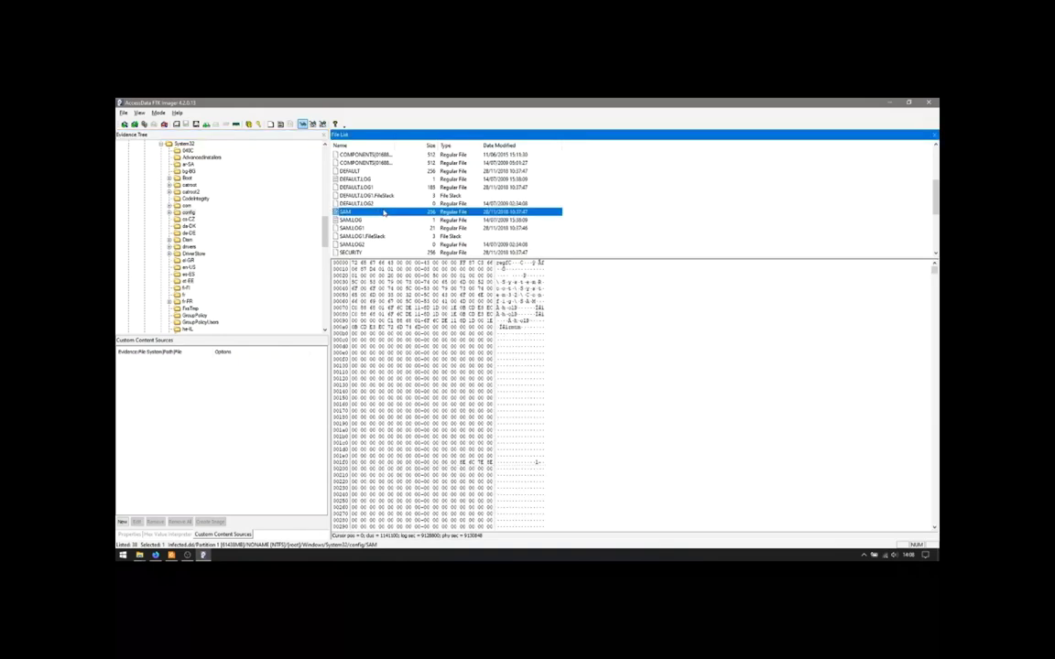
- View the raw contents of the SECURITY and SOFTWARE hives in the config folder
scroll(385, 213, "down", 1)
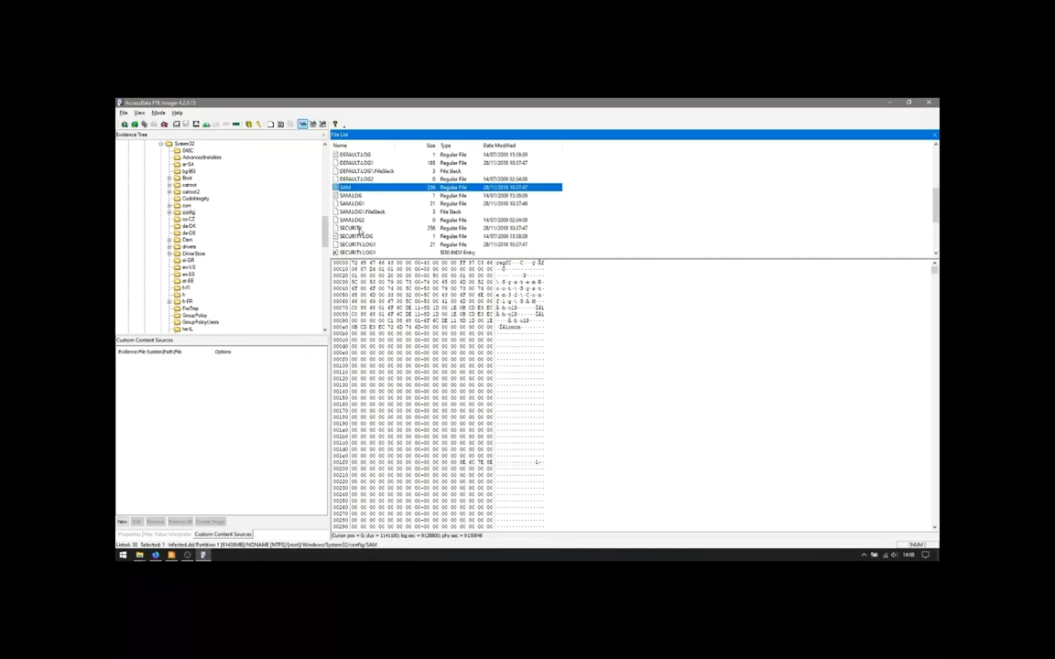
left_click(400, 227)
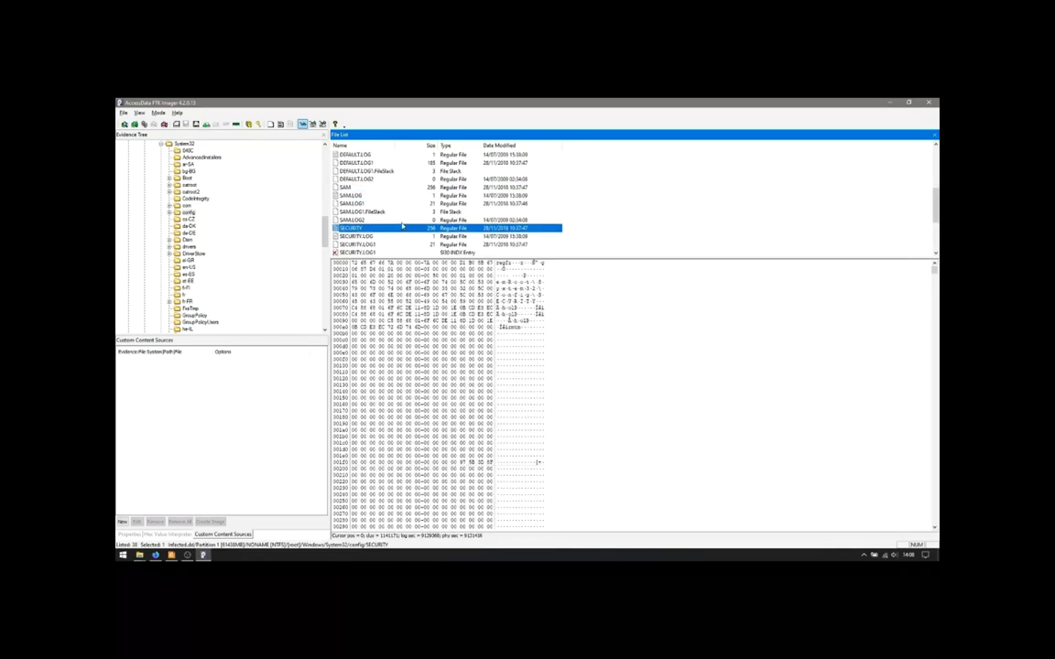
scroll(402, 225, "down", 1)
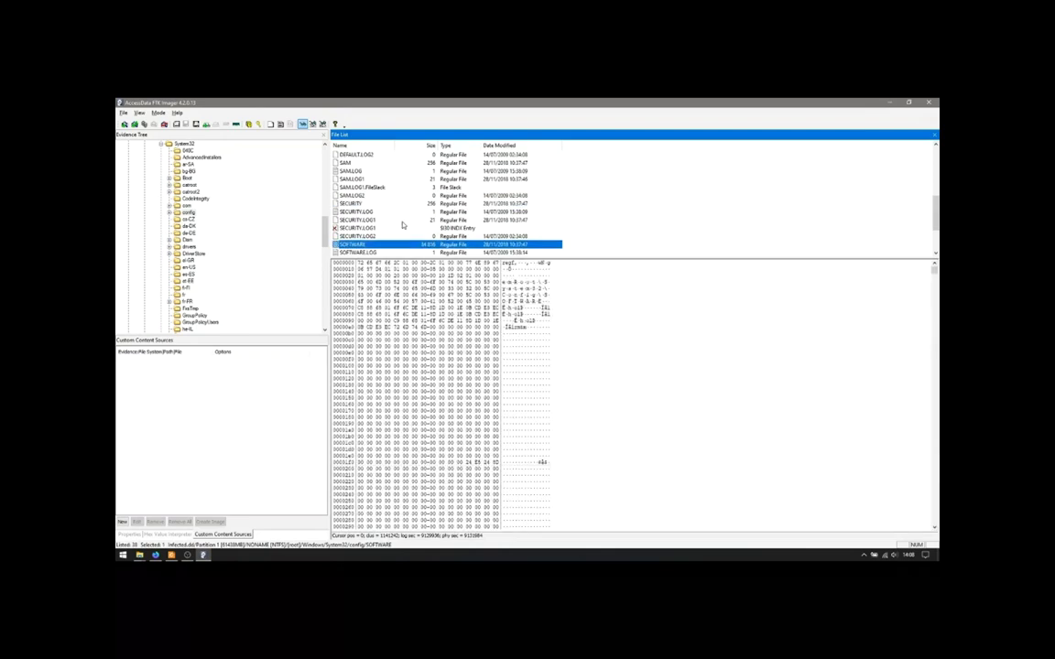
scroll(401, 224, "down", 1)
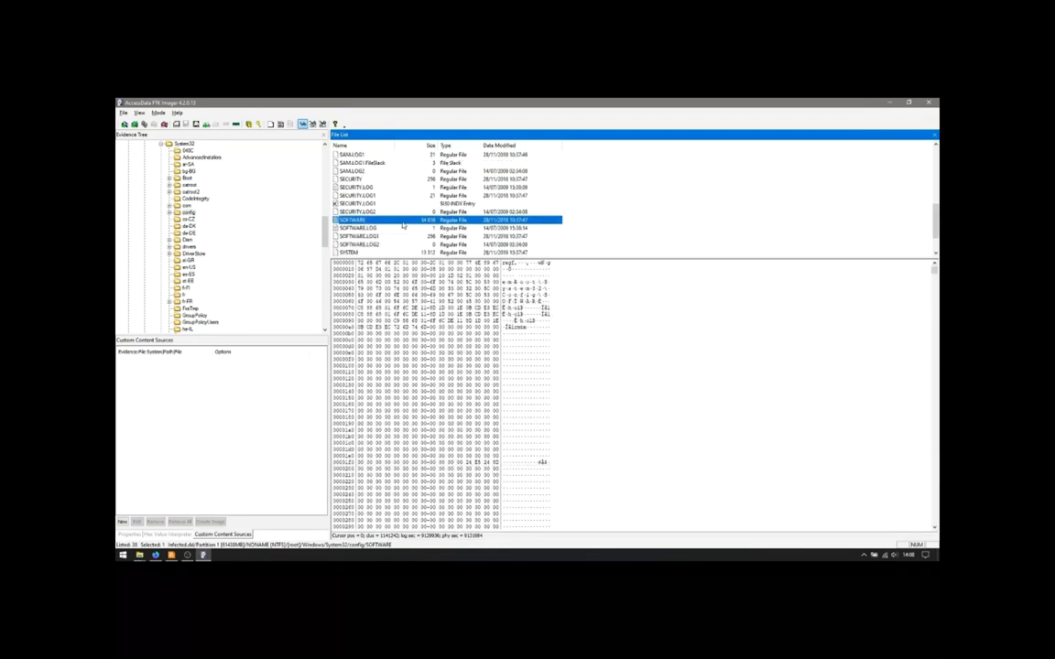
scroll(401, 224, "down", 1)
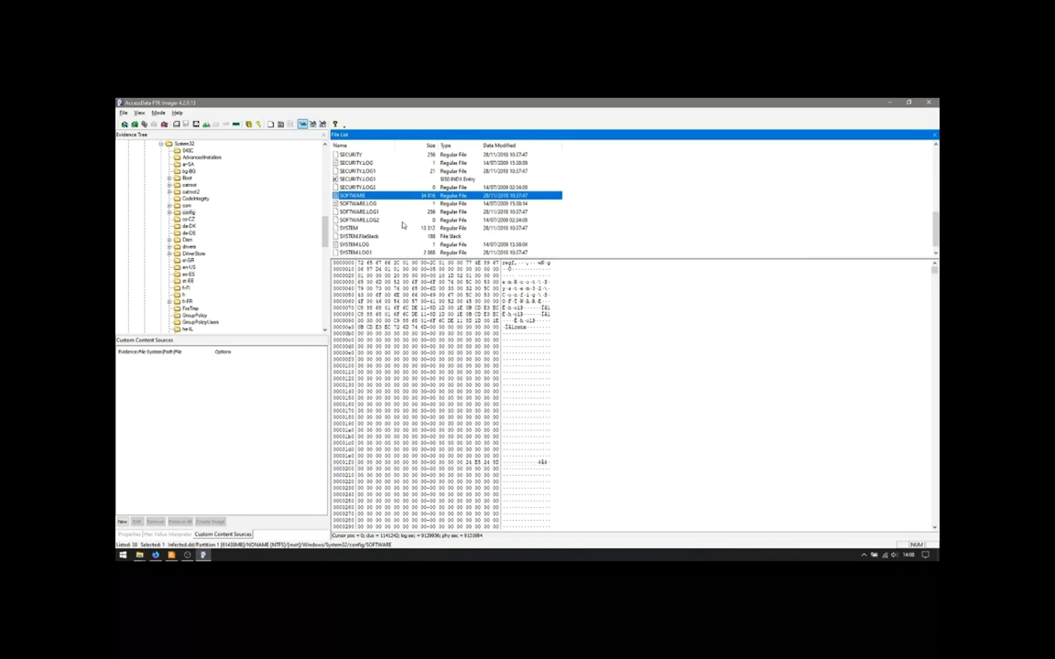
- Export the SYSTEM hive from the config folder of the image
left_click(353, 228)
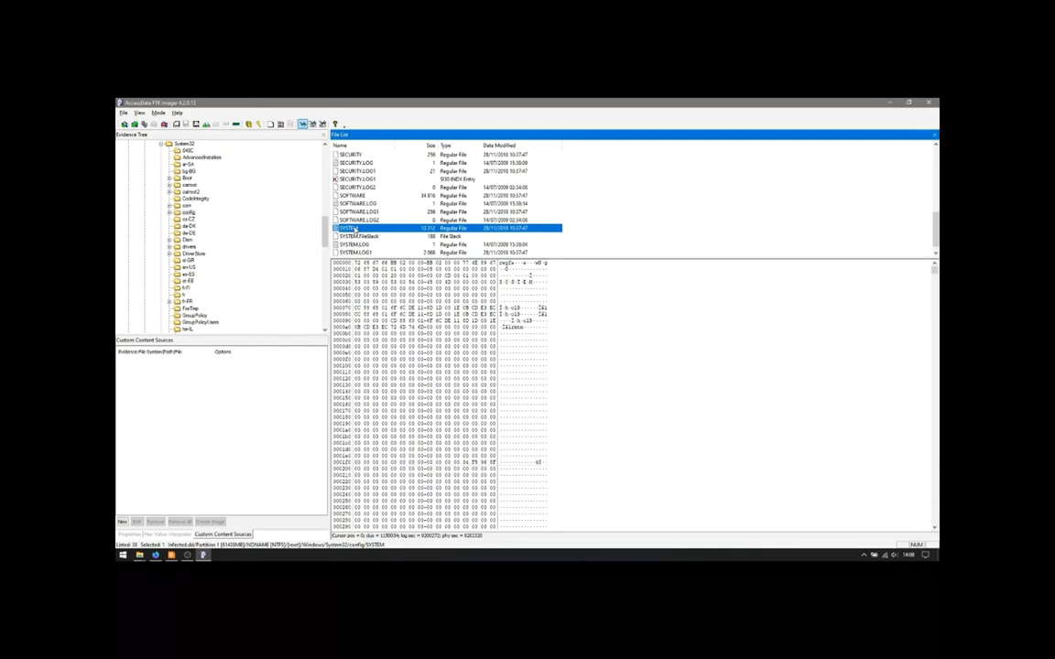
right_click(355, 230)
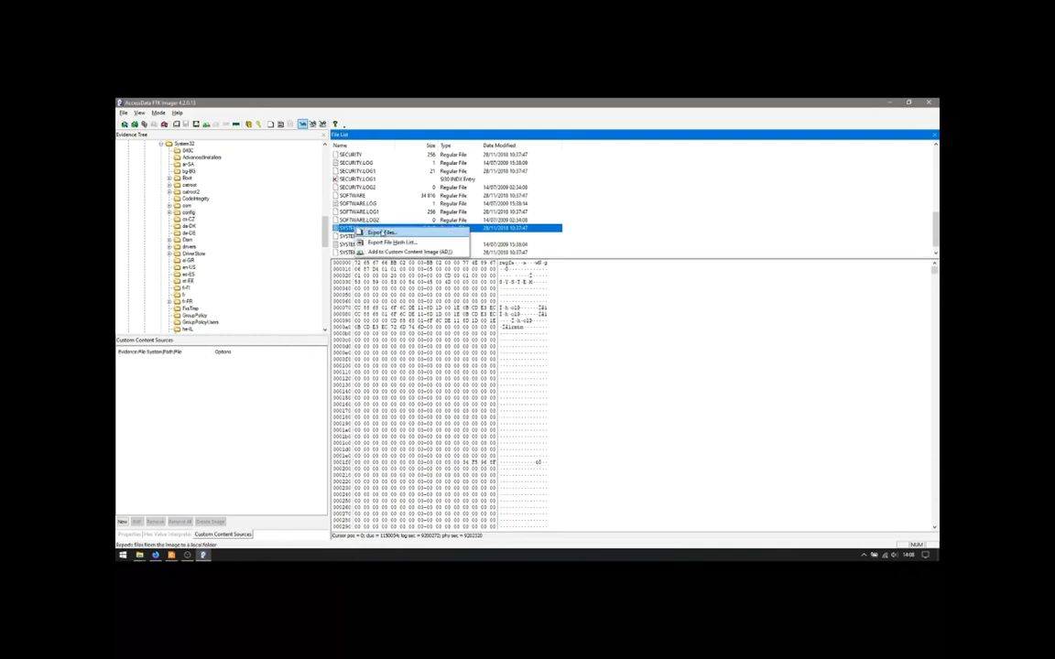
left_click(378, 232)
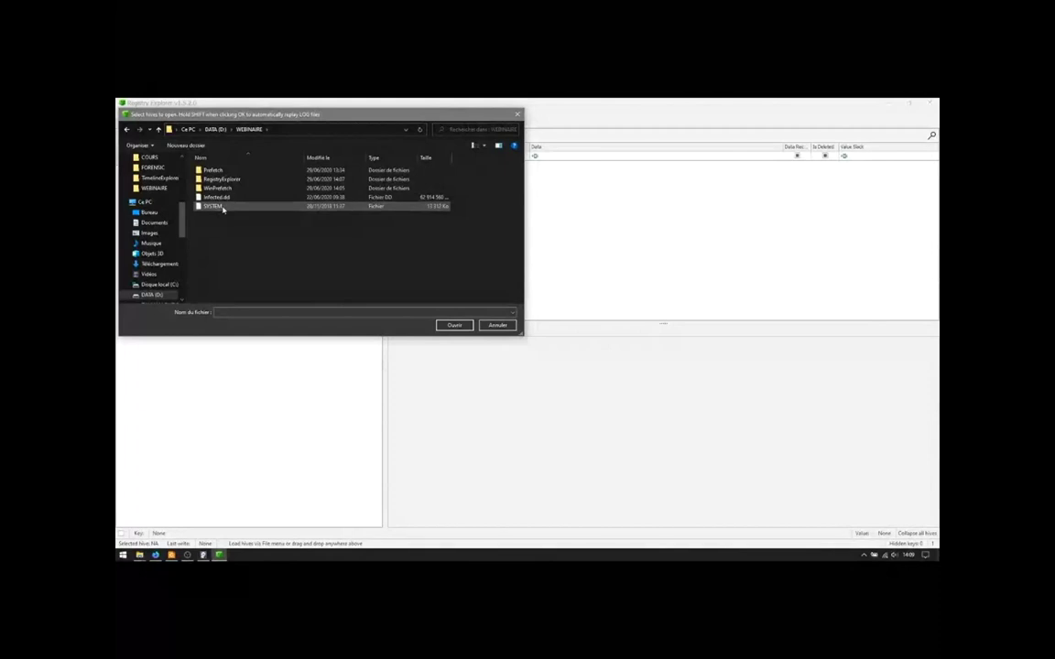
- In Registry Explorer, load the SYSTEM hive from D:\WEBINAIRE and expand its tree to the subkeys of ControlSet001\Control
left_click(223, 209)
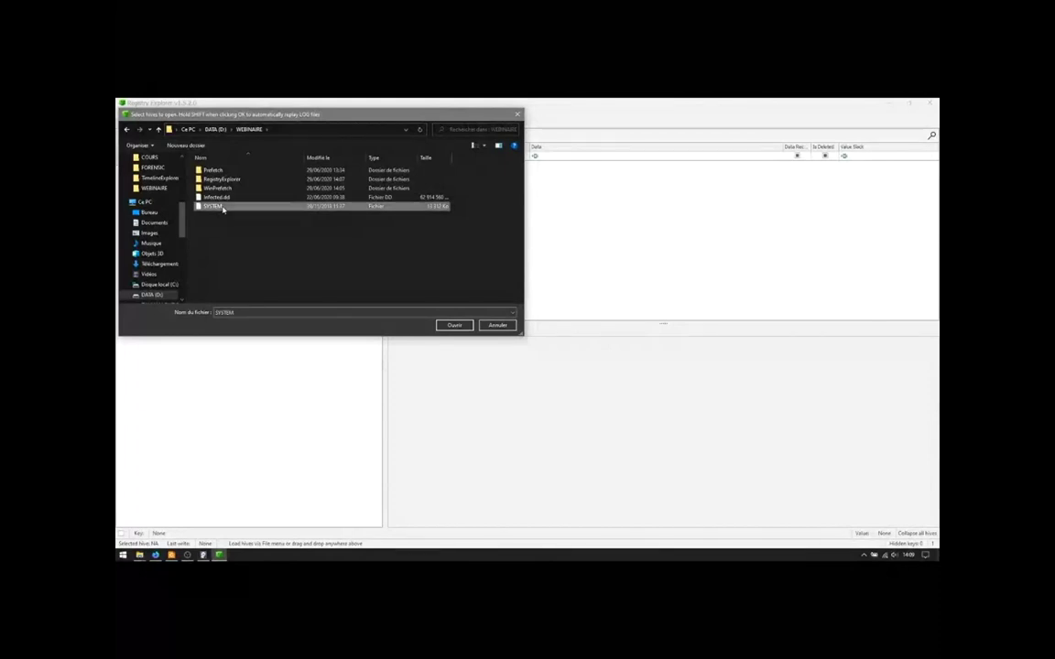
double_click(222, 208)
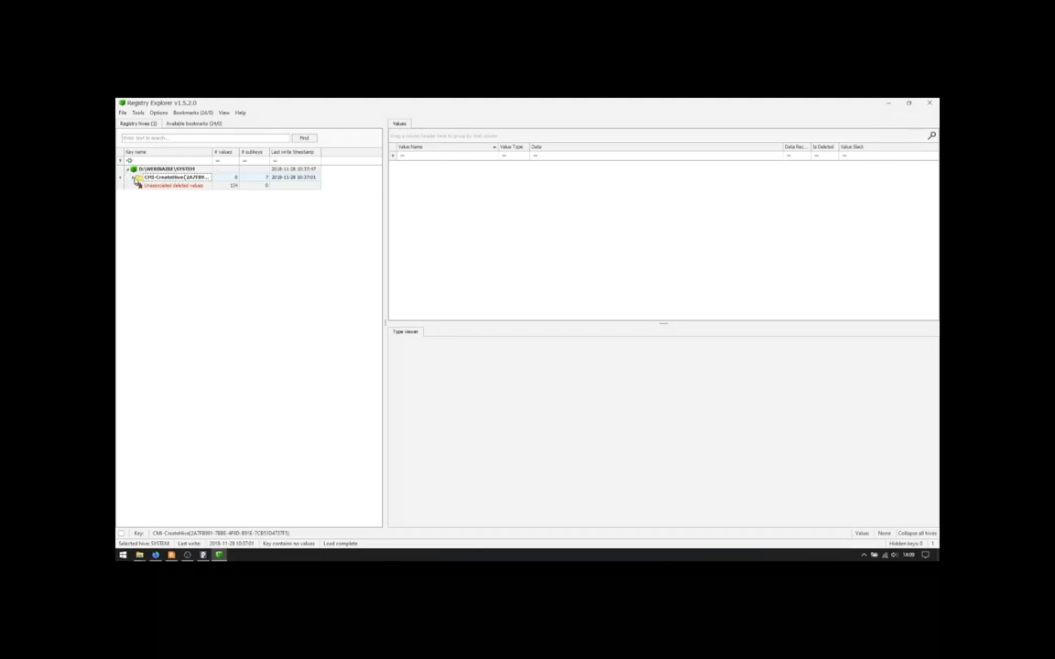
left_click(135, 179)
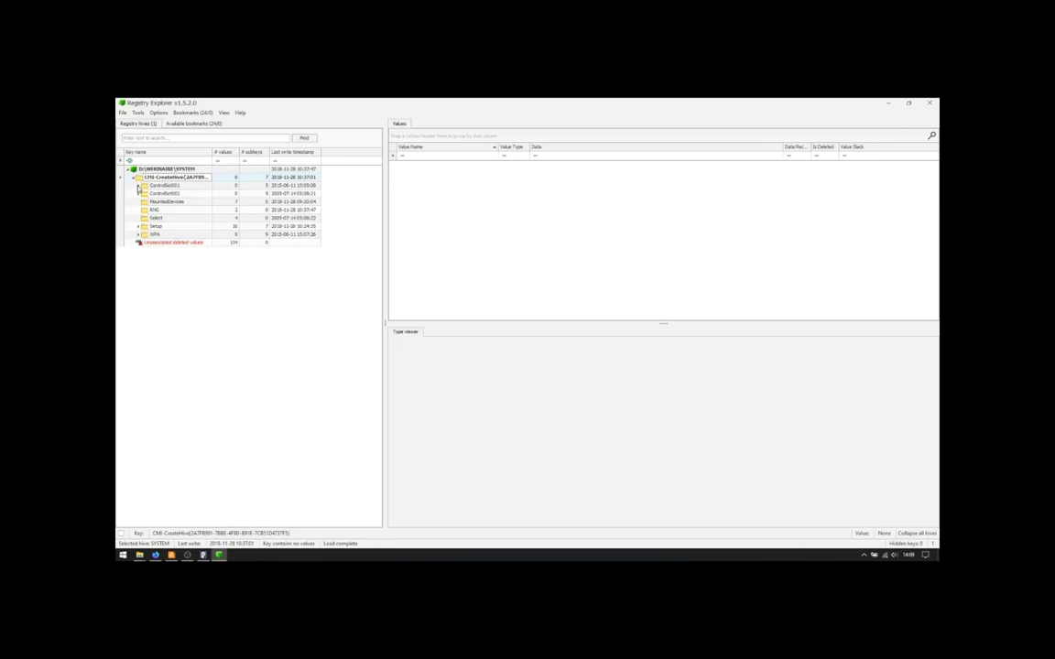
left_click(139, 186)
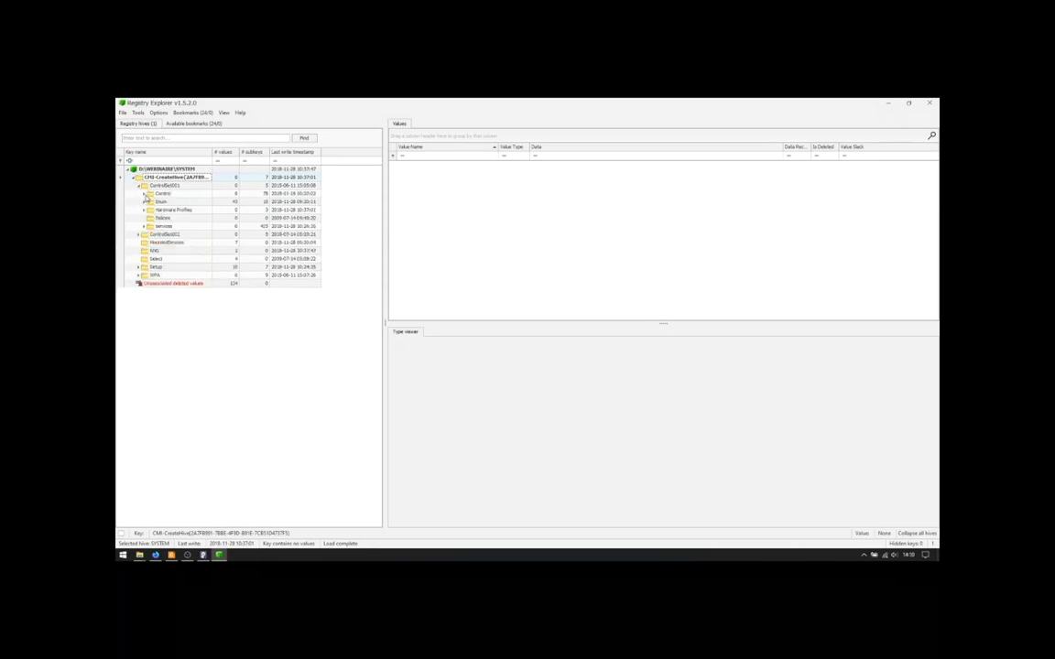
left_click(144, 195)
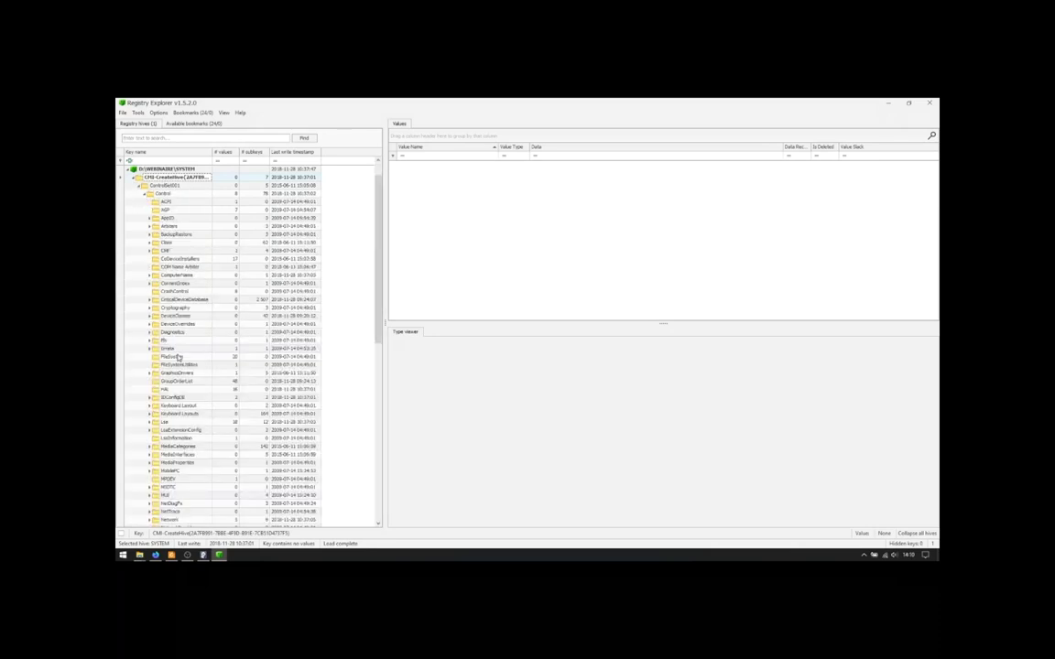
- Open the AppCompatCache key under Session Manager and review its cached program names and modified times
scroll(179, 358, "down", 2)
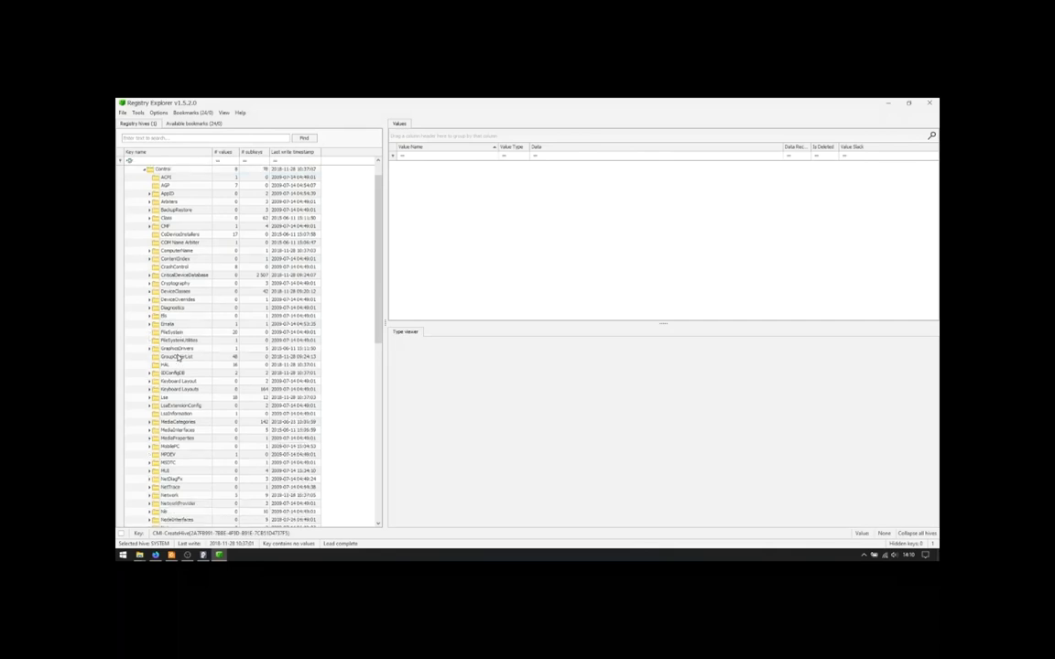
scroll(180, 356, "down", 5)
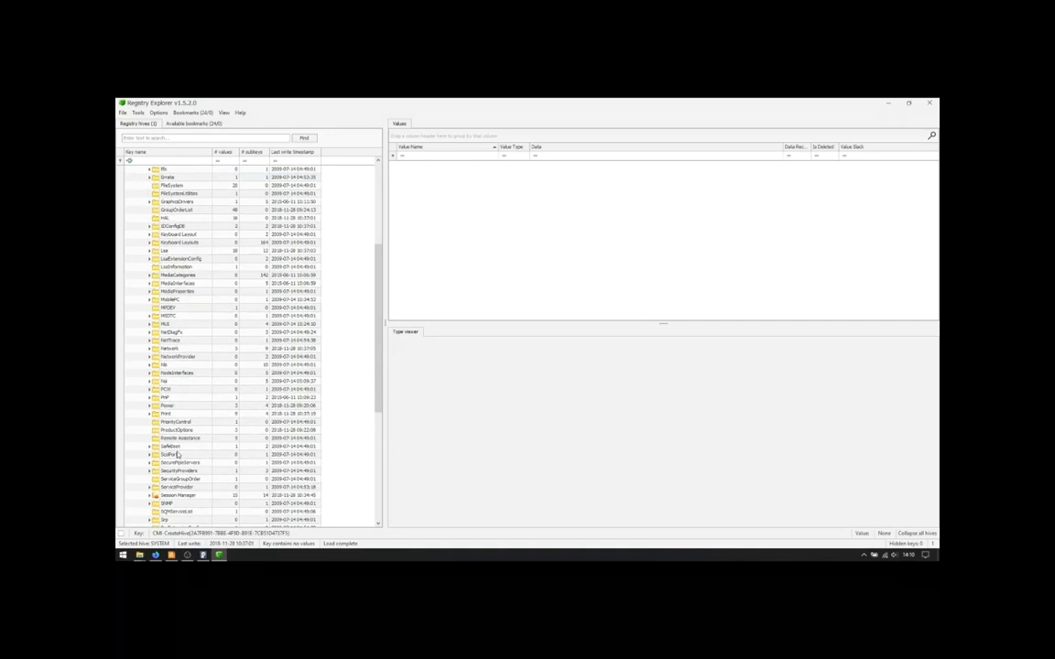
scroll(177, 454, "down", 3)
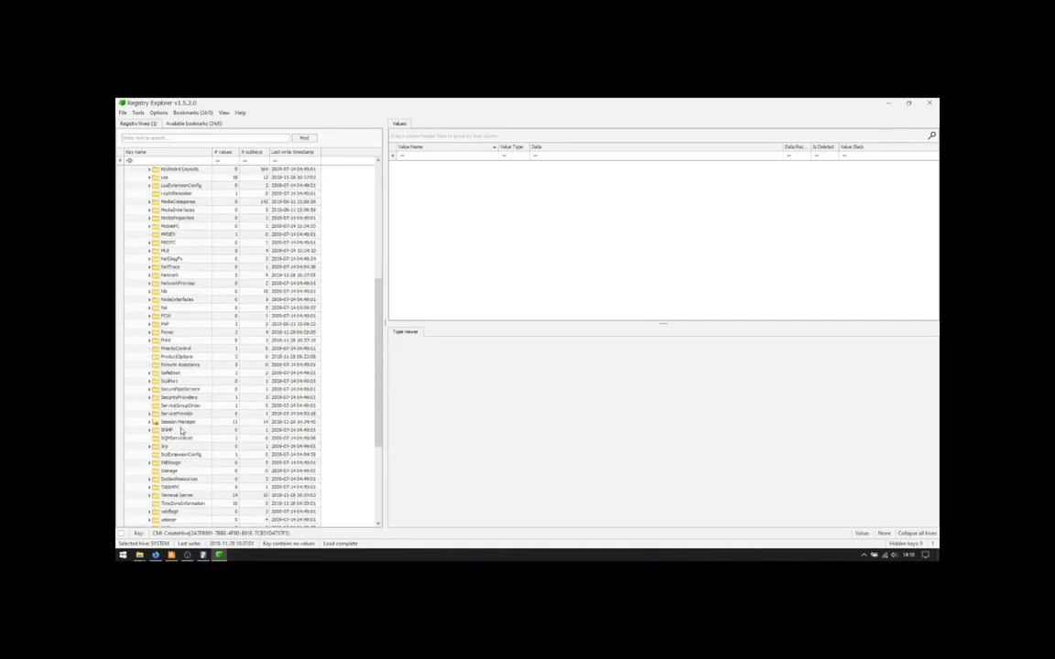
left_click(150, 422)
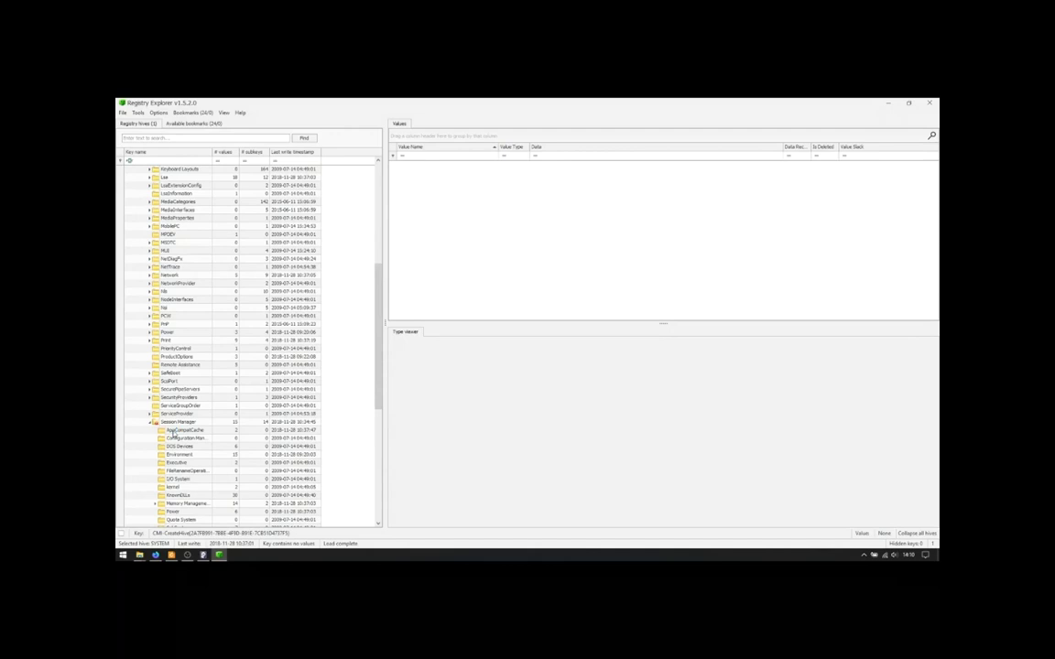
left_click(170, 431)
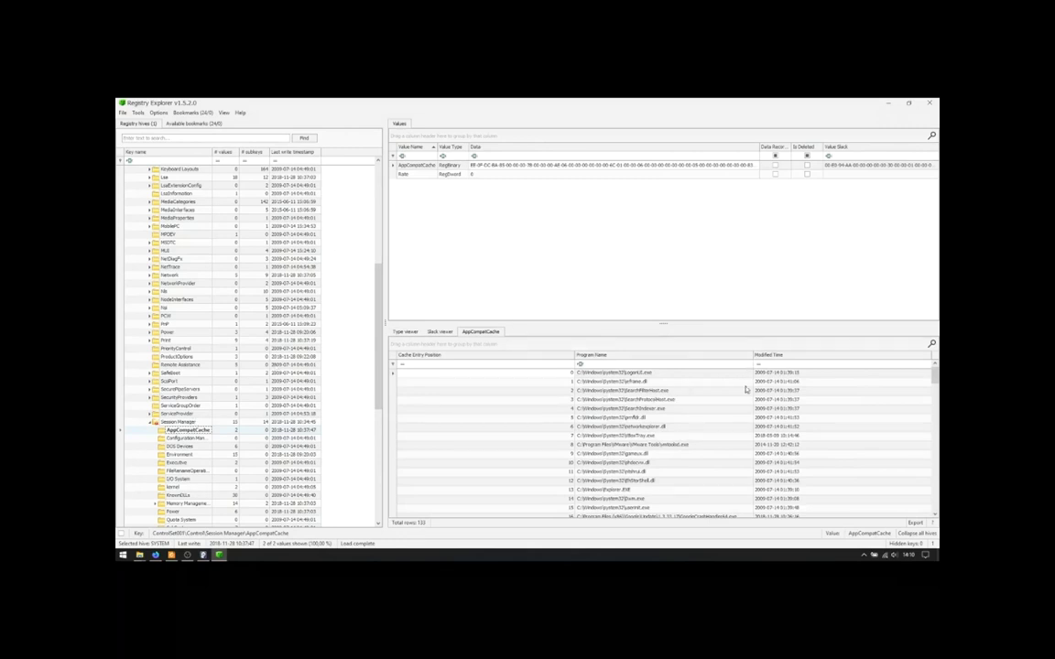
scroll(744, 393, "down", 1)
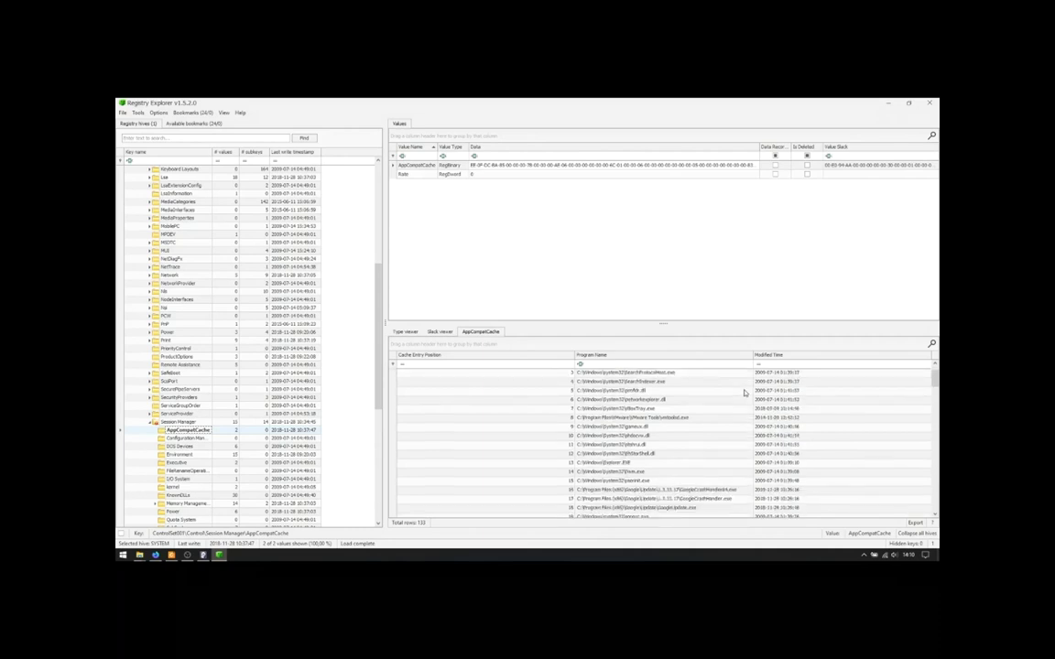
scroll(745, 394, "down", 3)
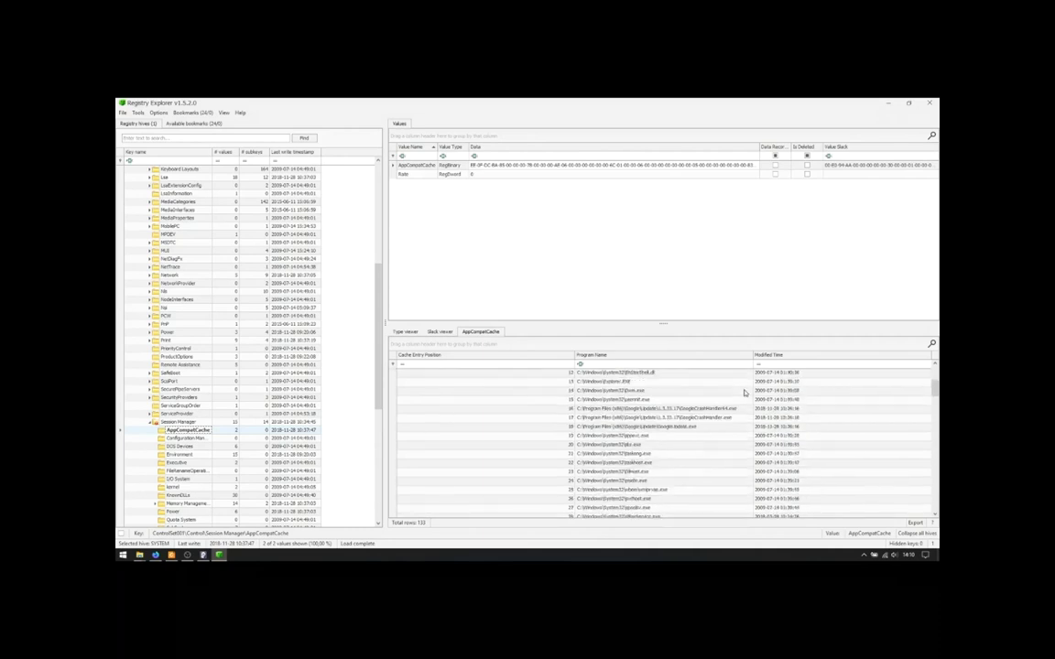
scroll(745, 394, "down", 1)
scroll(745, 393, "down", 2)
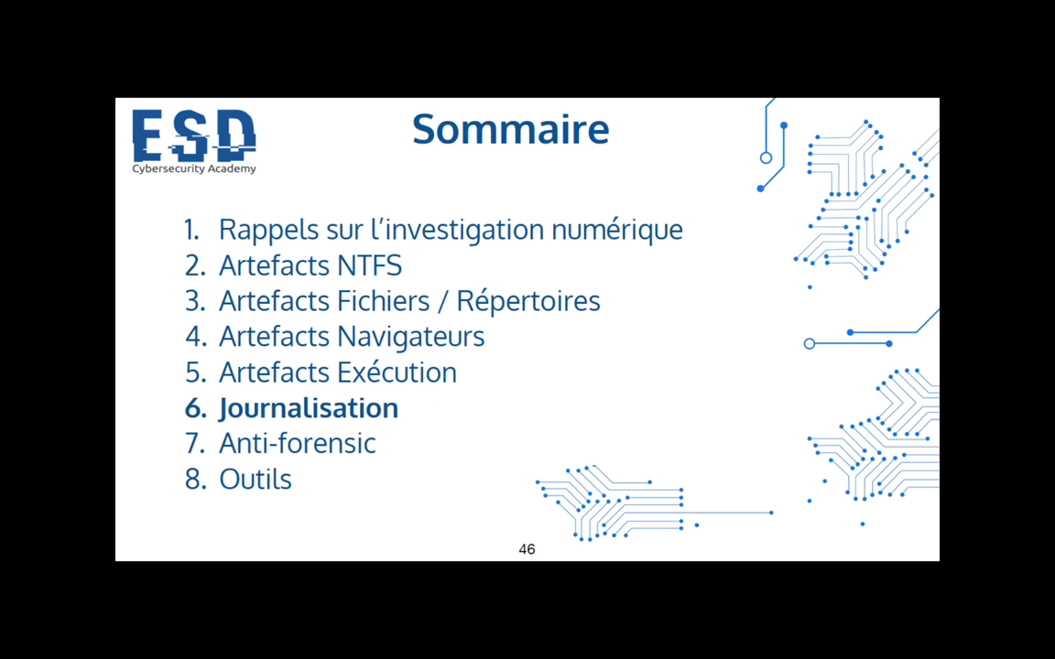
- Advance the presentation from the Sommaire slide to the Timezone slide of the Journalisation section
key("Right")
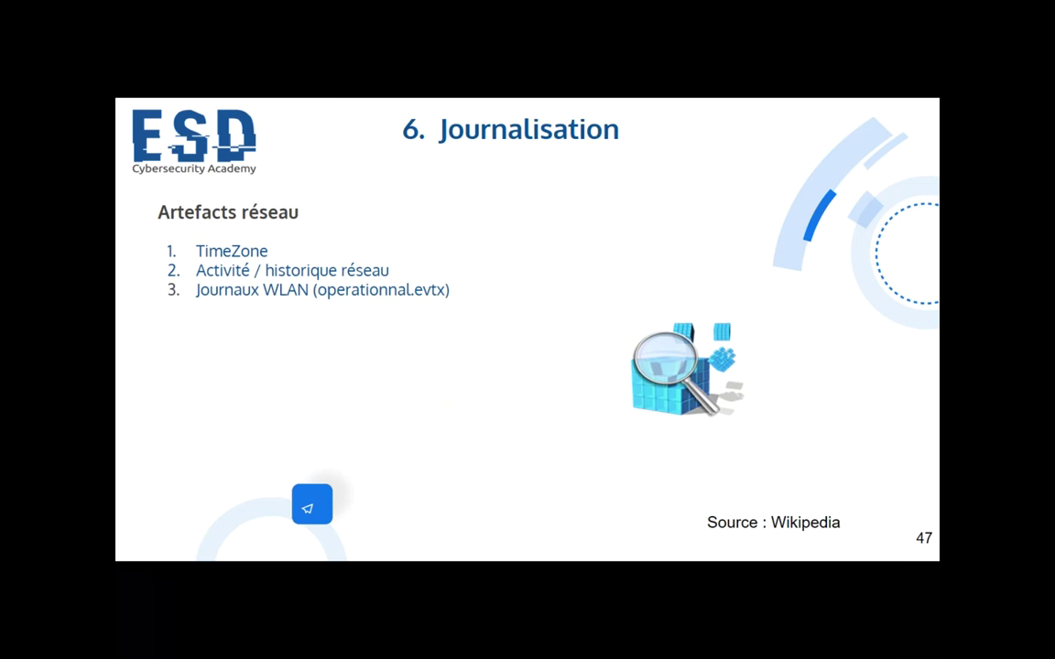
key("Right")
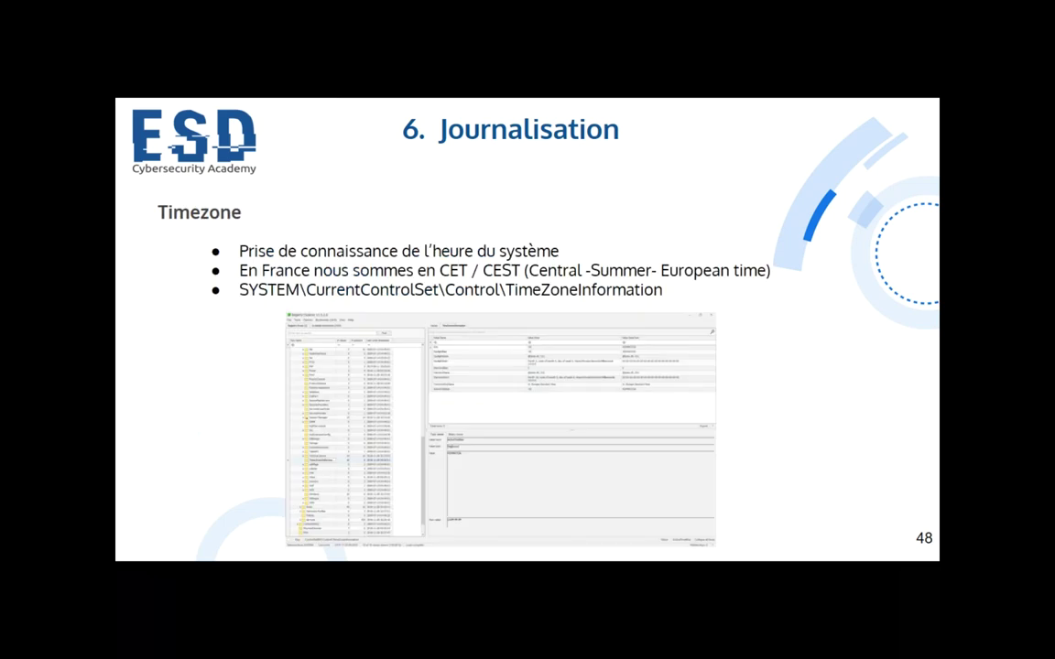
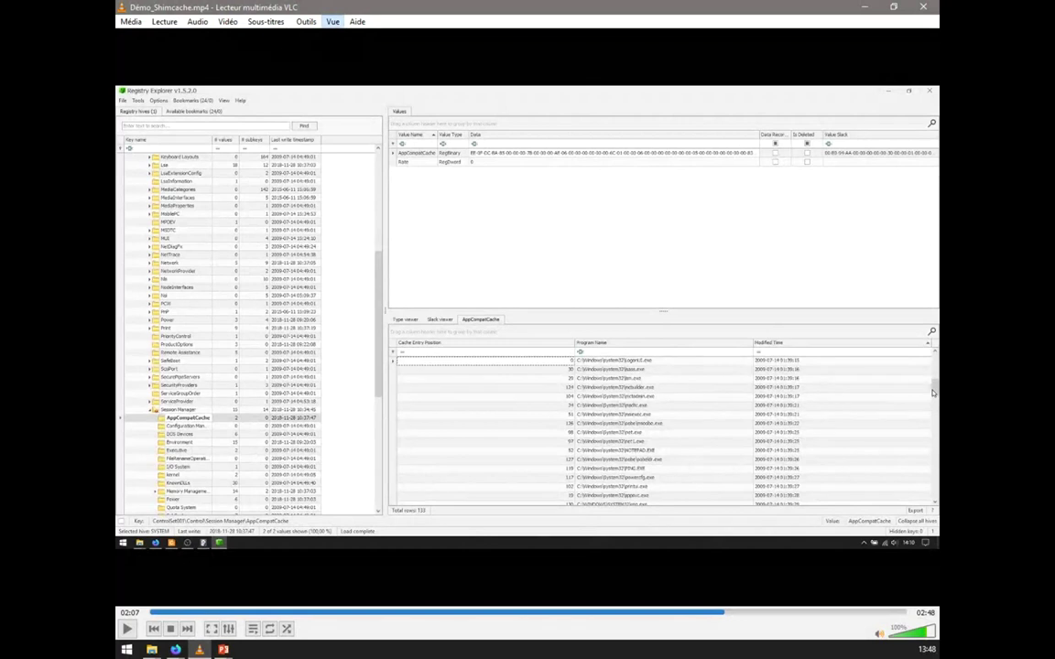
- Display the VLC playlist beside the paused Démo_Shimcache.mp4 video
left_click(333, 21)
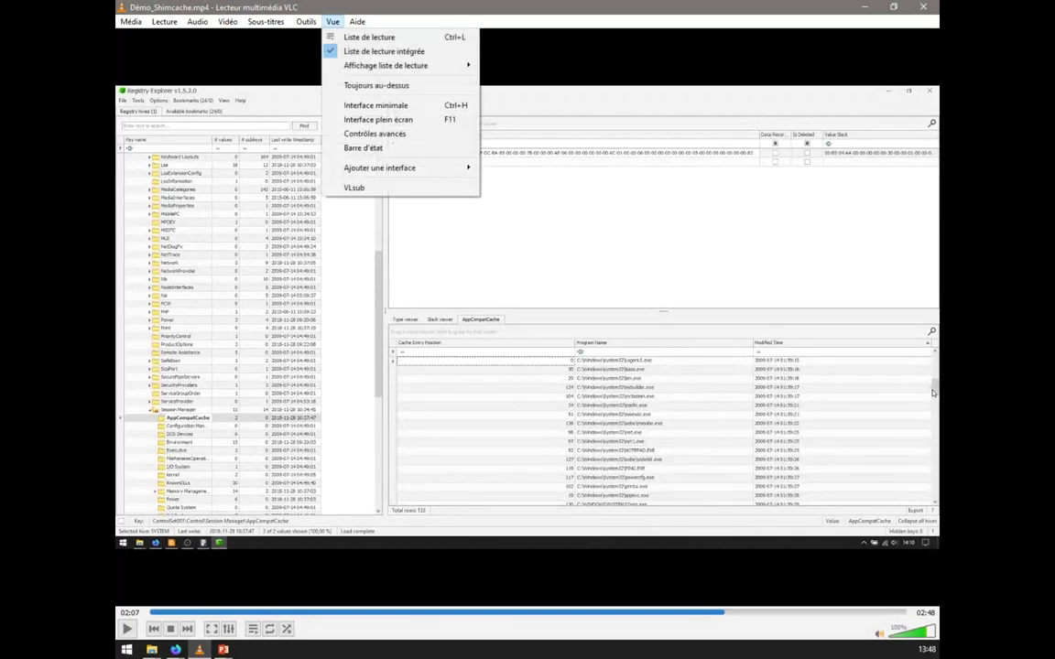
key("Down")
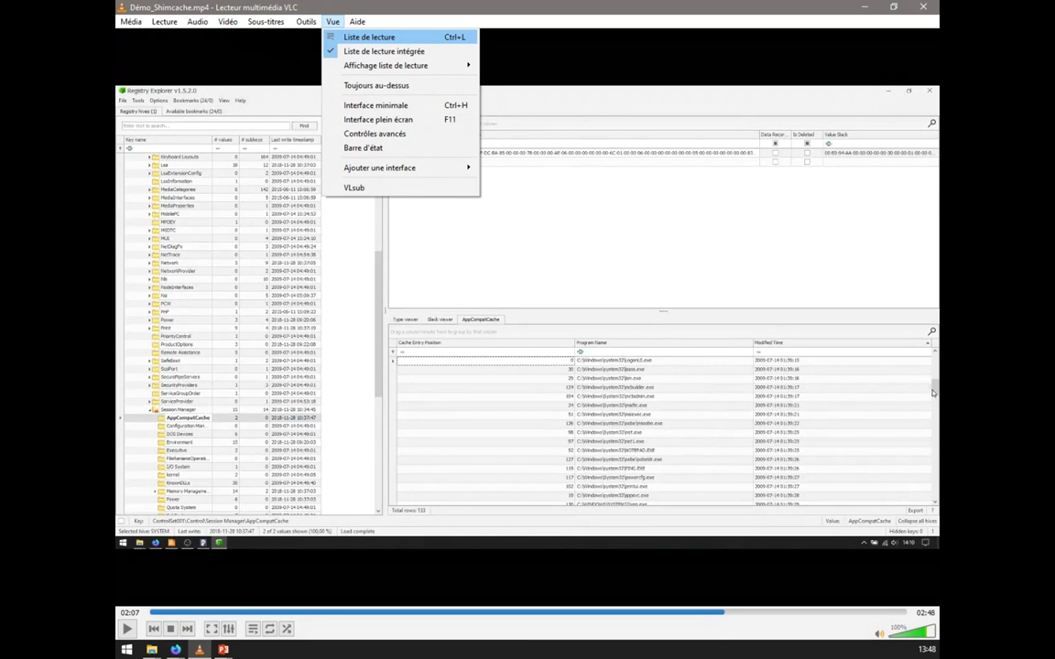
key("Escape")
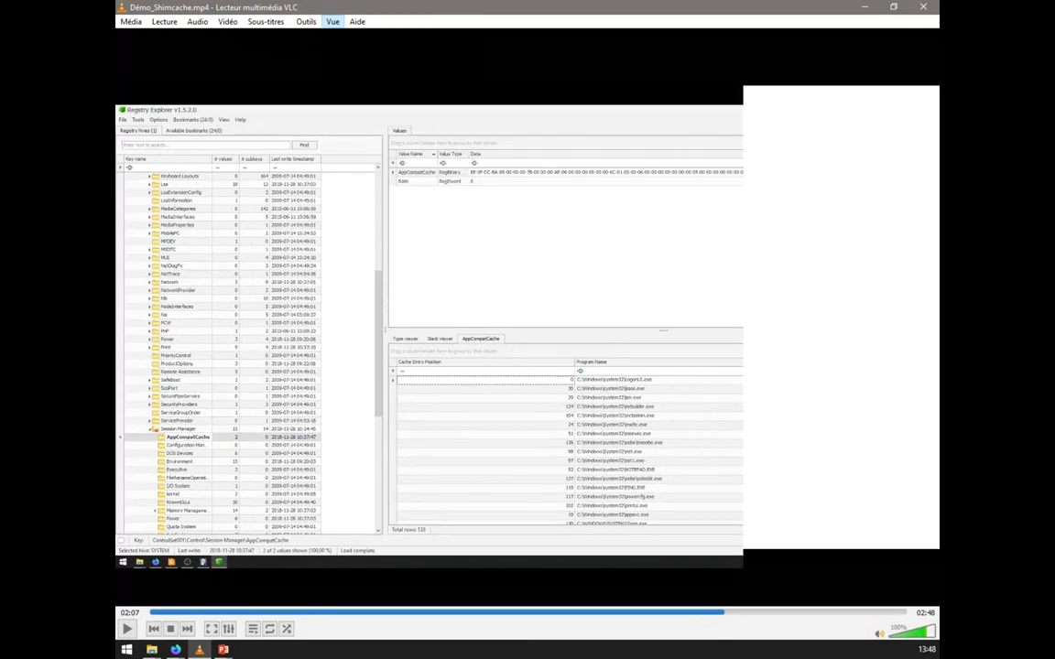
key("ctrl+l")
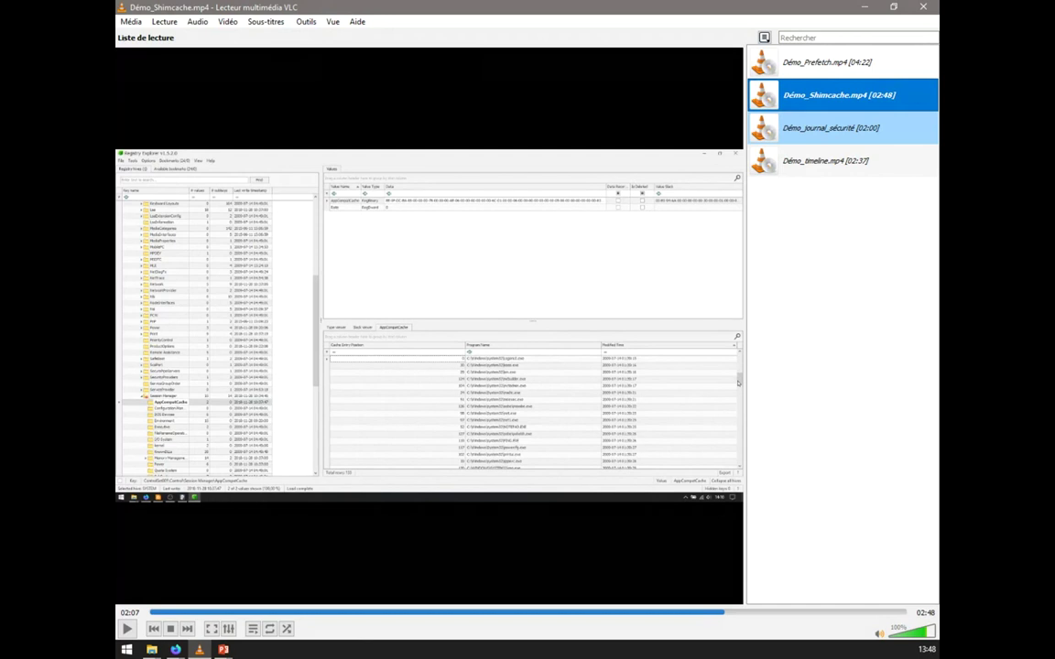
- Play the Démo_Journal_sécurité video and inspect a 4608 event and the first 1100 event in the Security_1 log
left_click(834, 128)
key("Return")
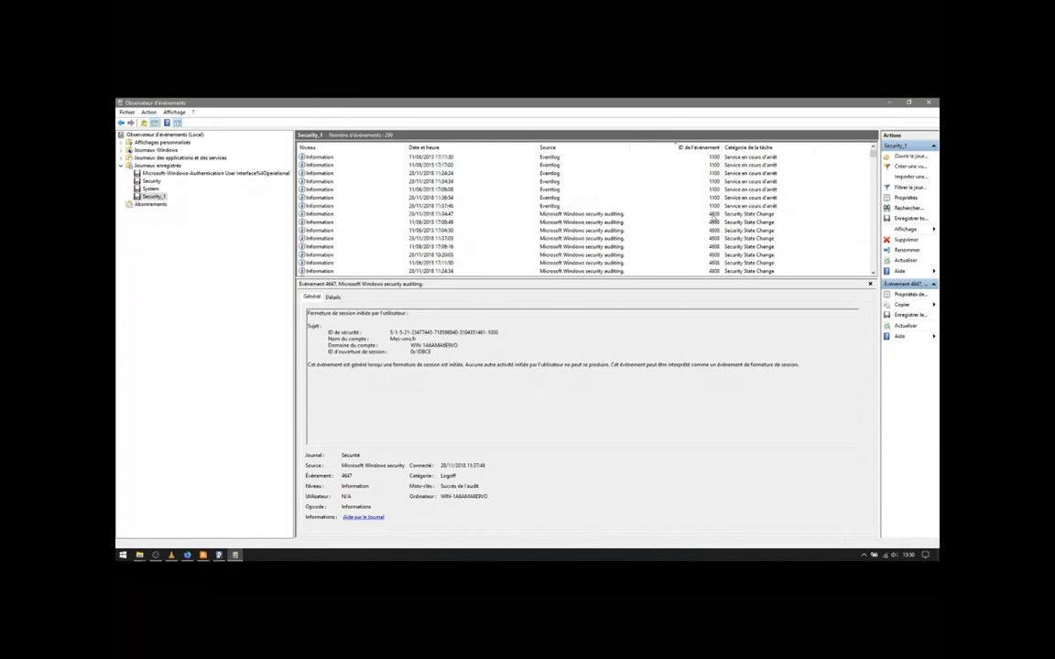
left_click(713, 216)
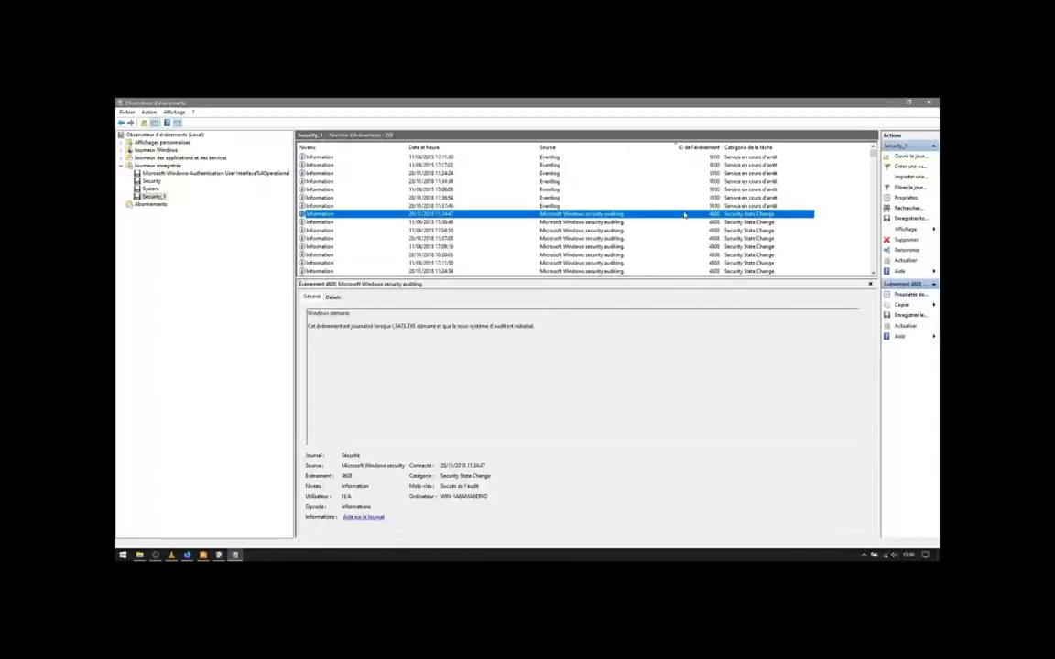
left_click(680, 159)
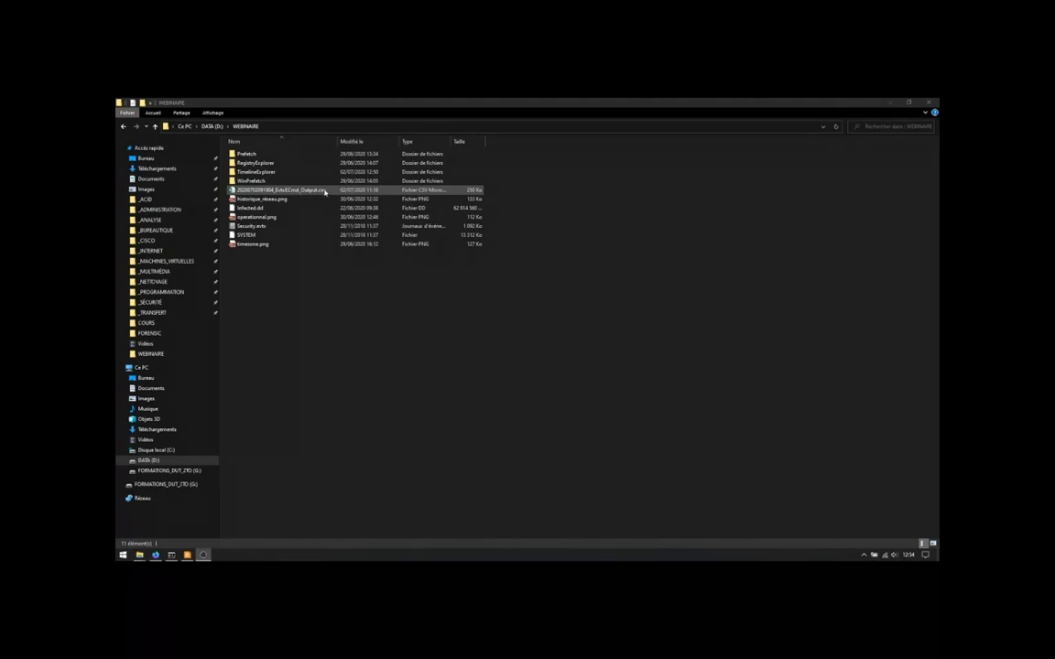
- Launch TimelineExplorer.exe from the TimelineExplorer folder in D:\WEBINAIRE and maximize its window
left_click(260, 173)
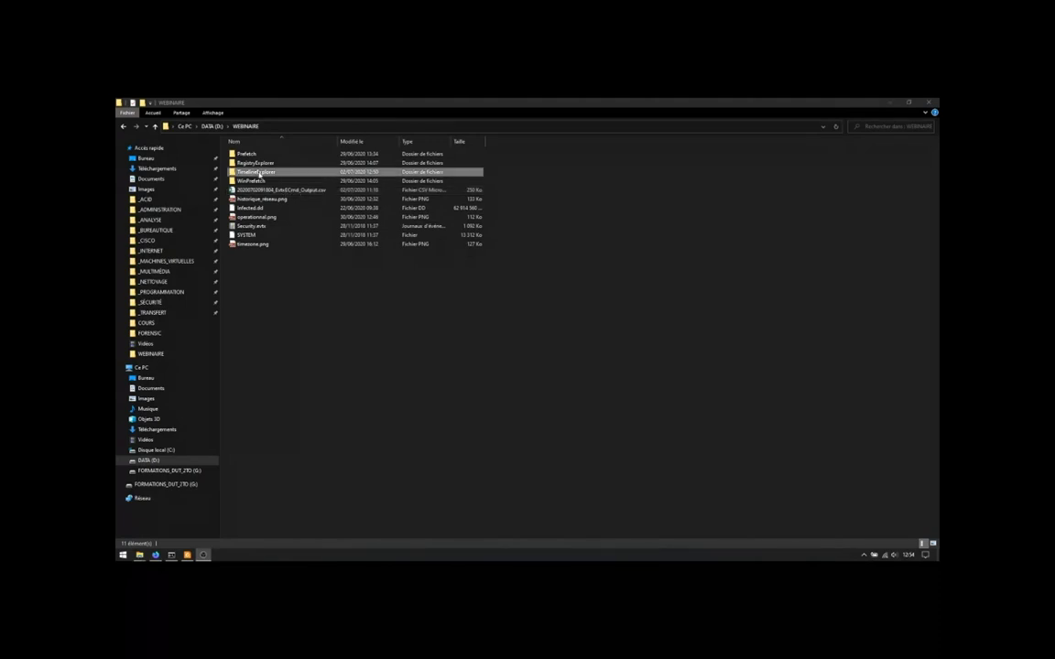
double_click(260, 173)
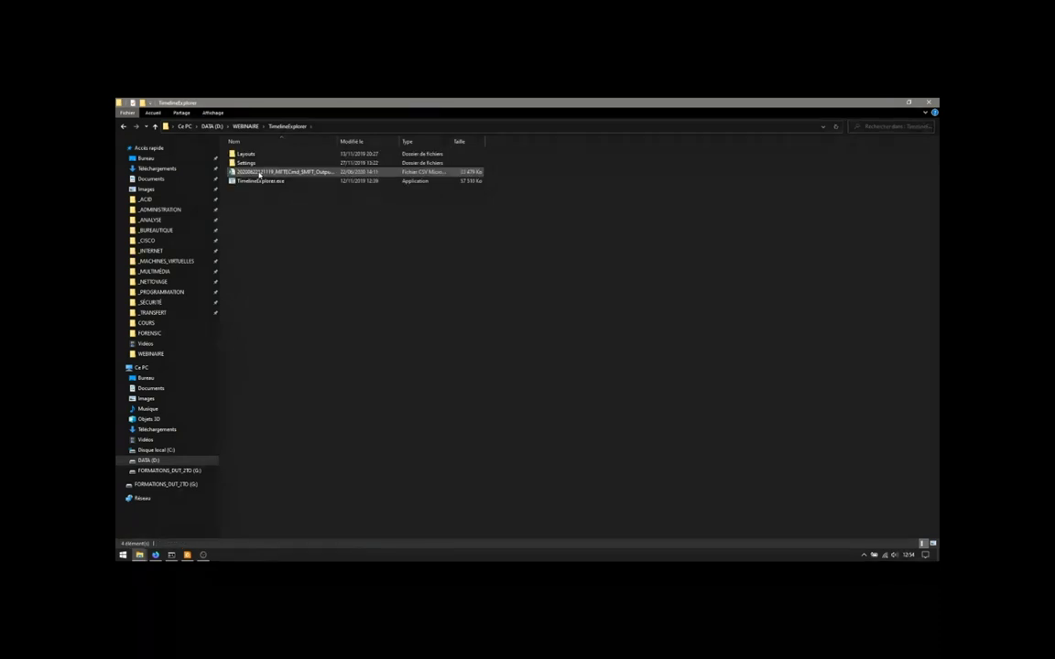
left_click(260, 182)
double_click(260, 182)
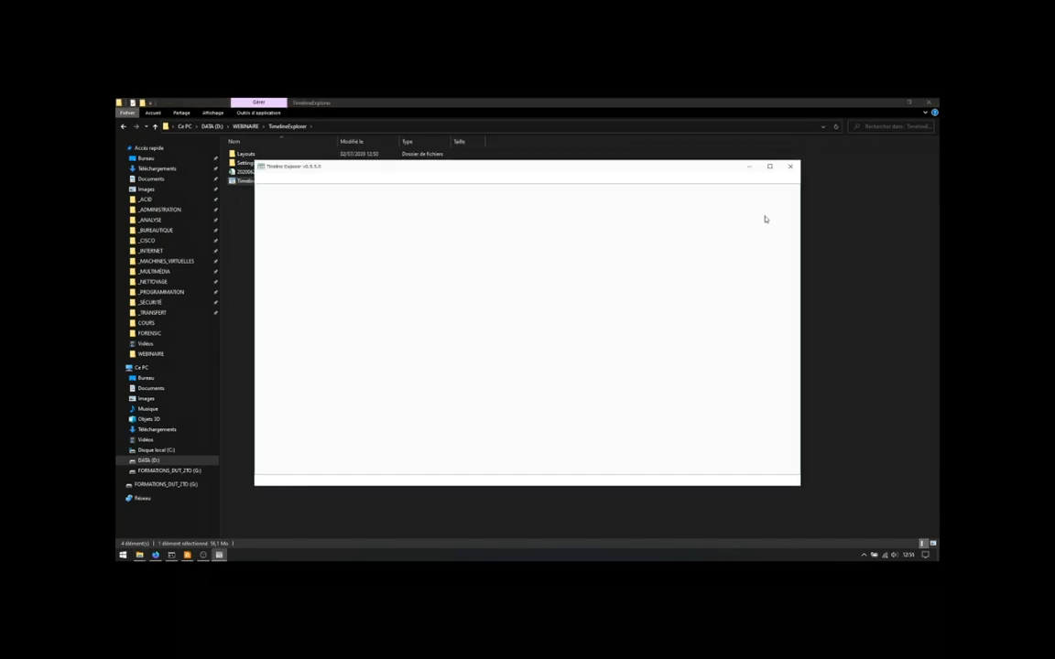
left_click(771, 167)
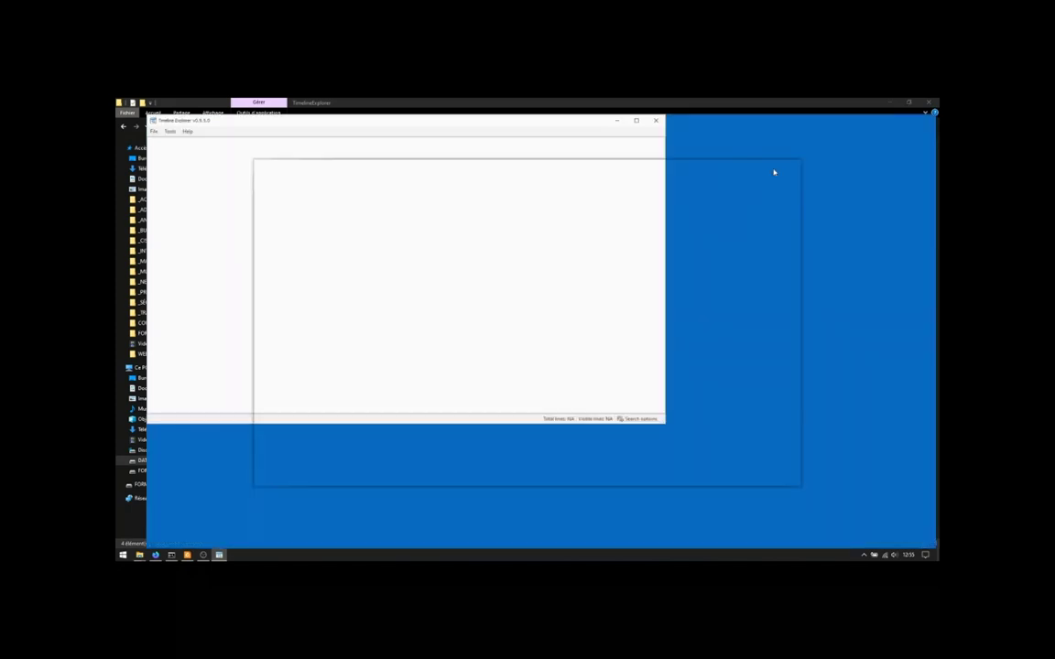
left_click(122, 112)
left_click(128, 123)
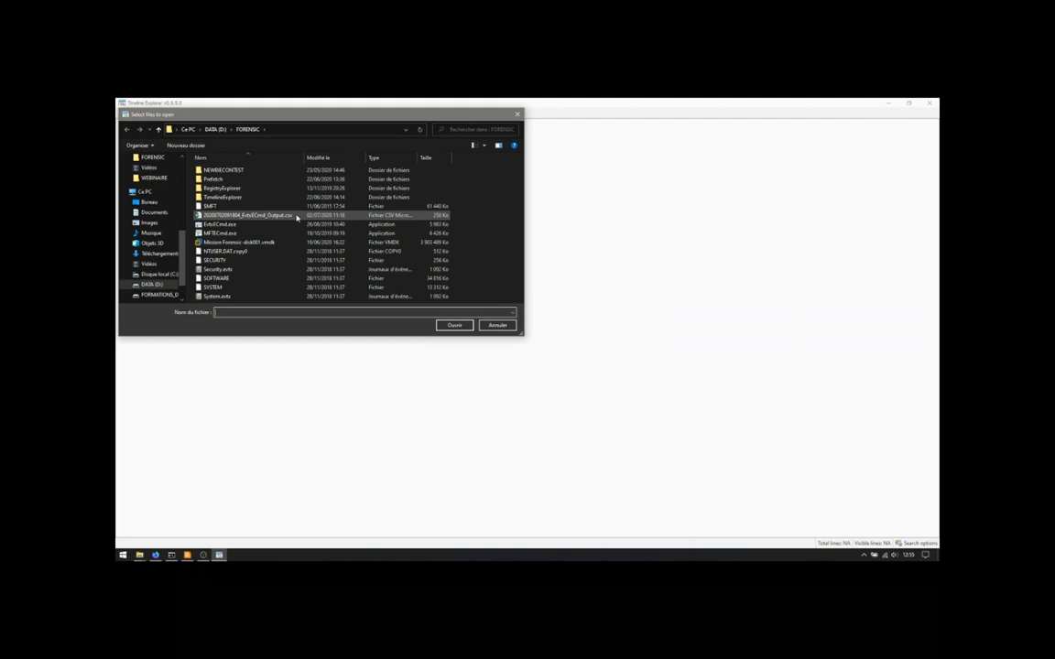
double_click(297, 217)
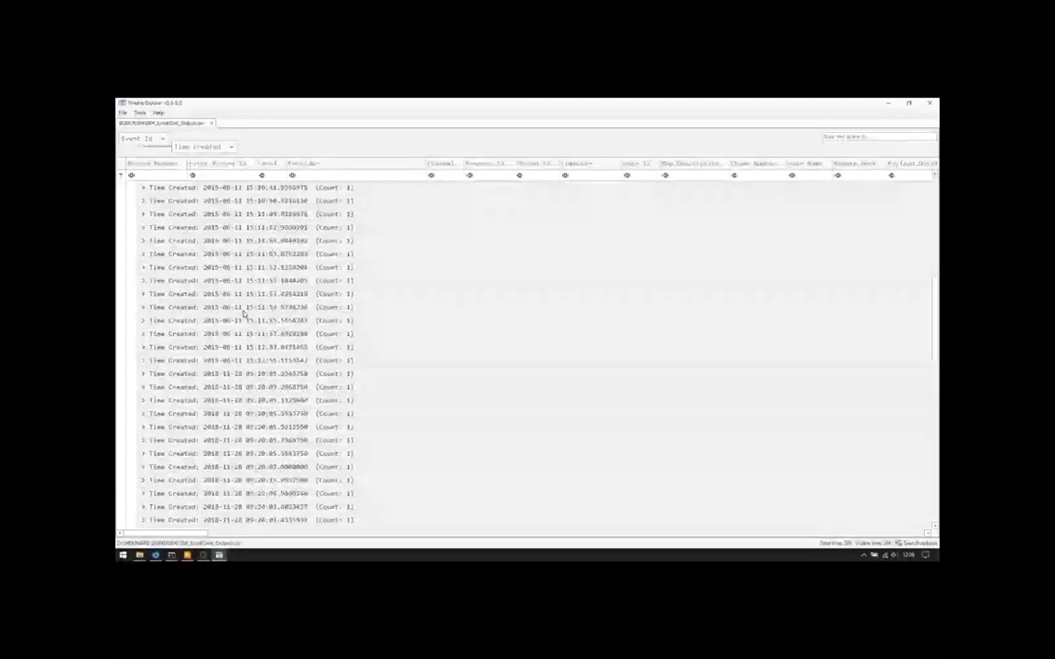
scroll(244, 313, "down", 5)
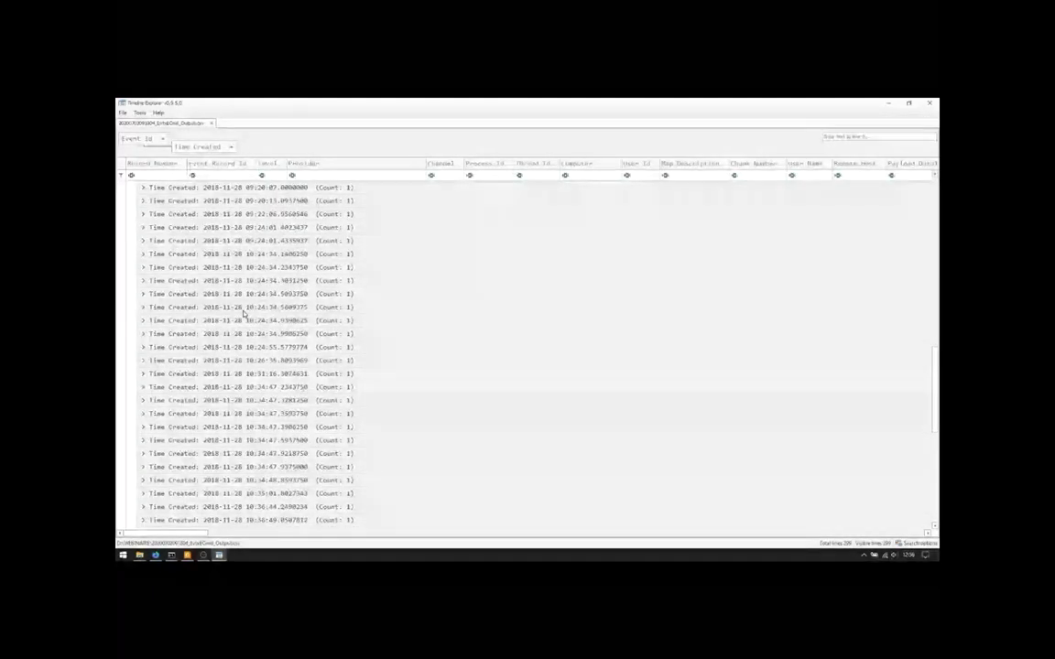
scroll(243, 313, "down", 1)
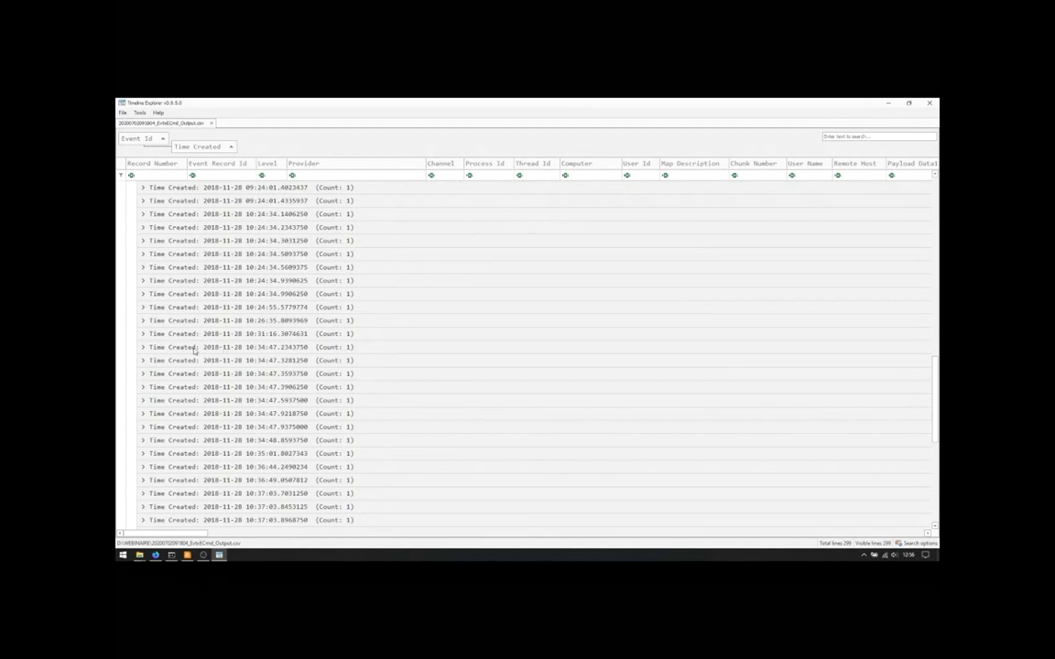
left_click(144, 349)
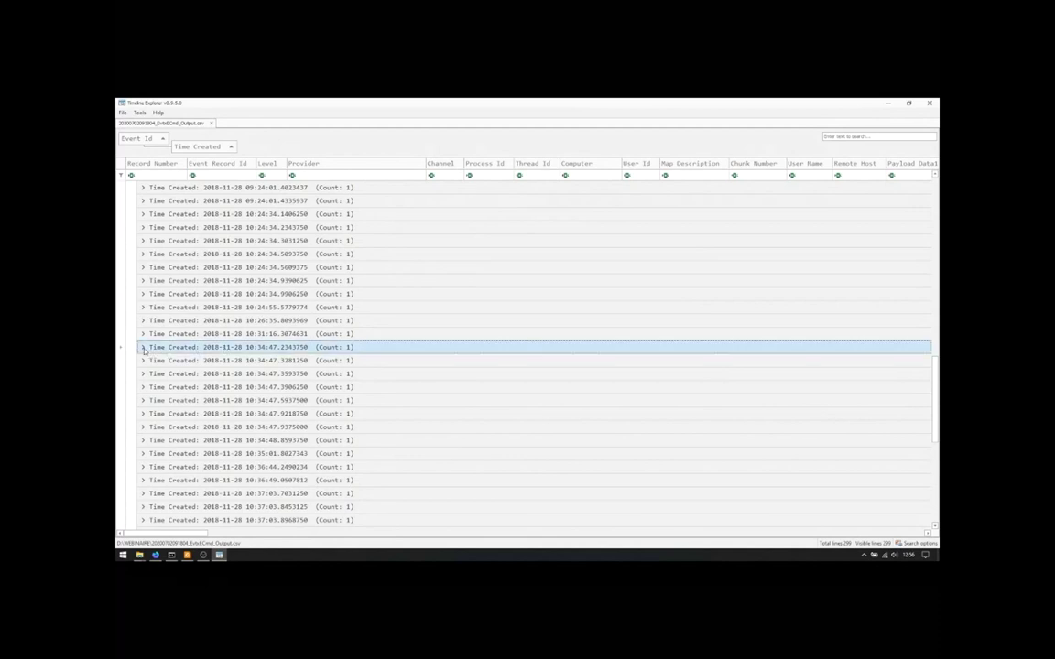
left_click(143, 348)
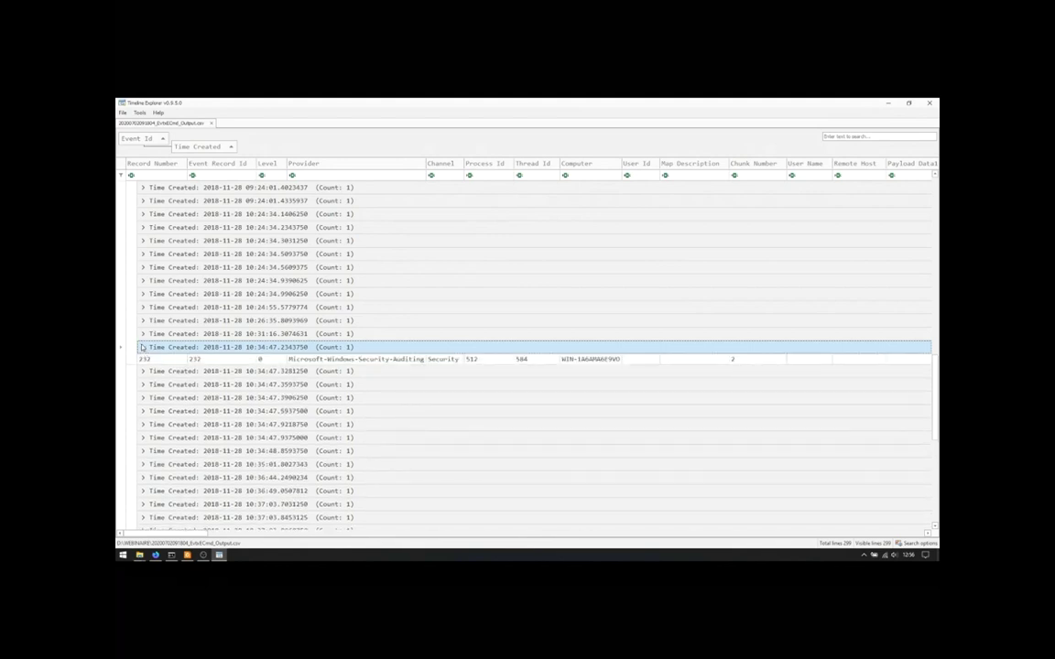
left_click(301, 360)
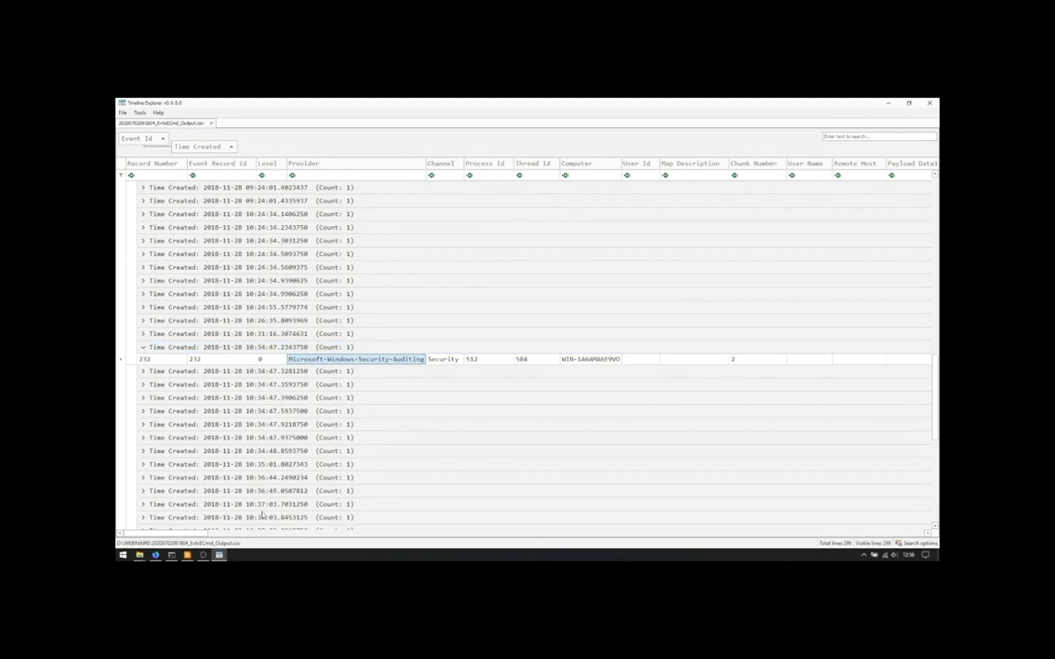
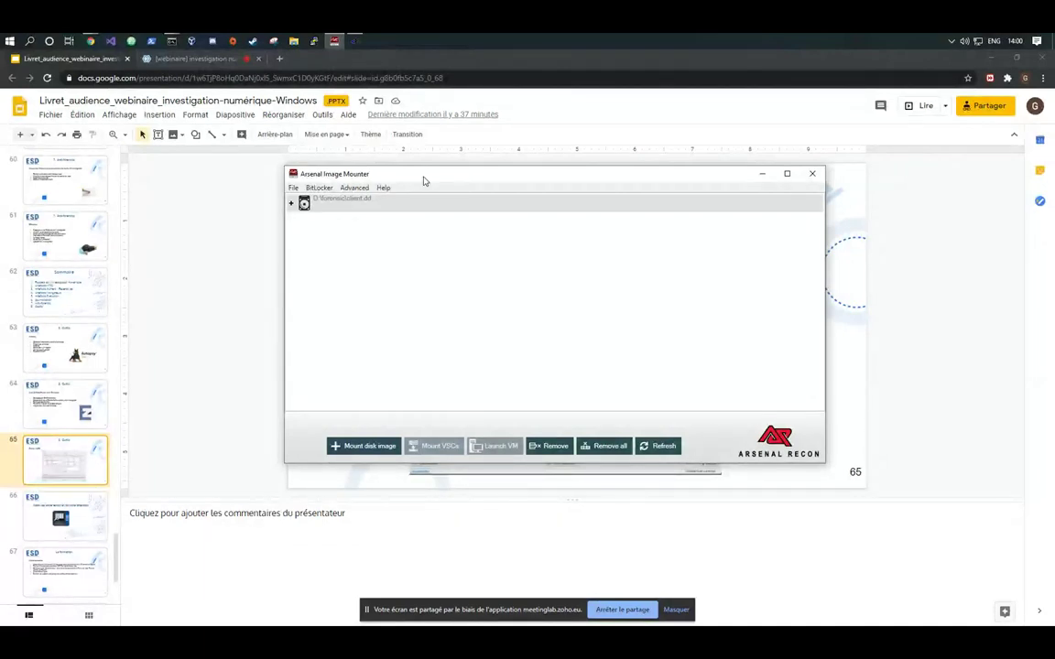
- Switch from Arsenal Image Mounter to gkape and disable its module options
left_click_drag(404, 175, 377, 178)
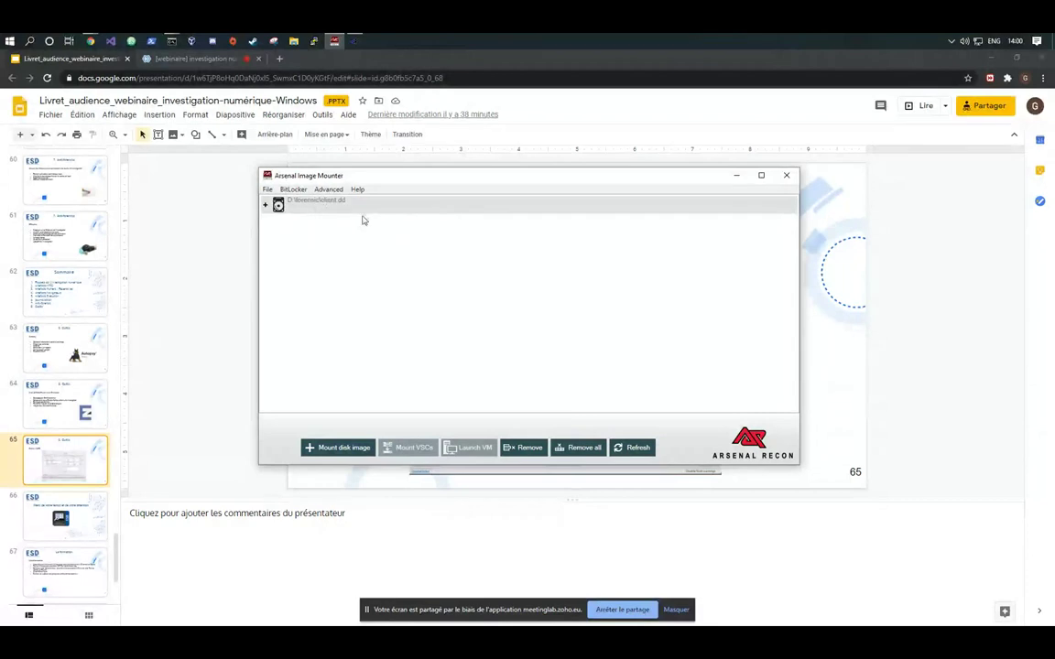
left_click(357, 41)
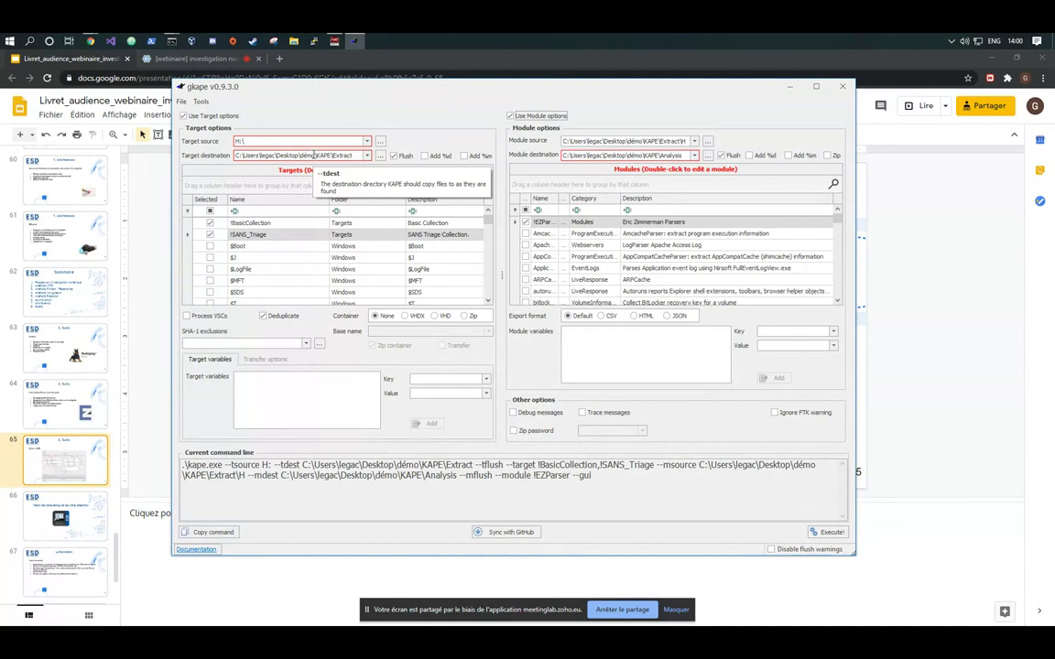
left_click(510, 115)
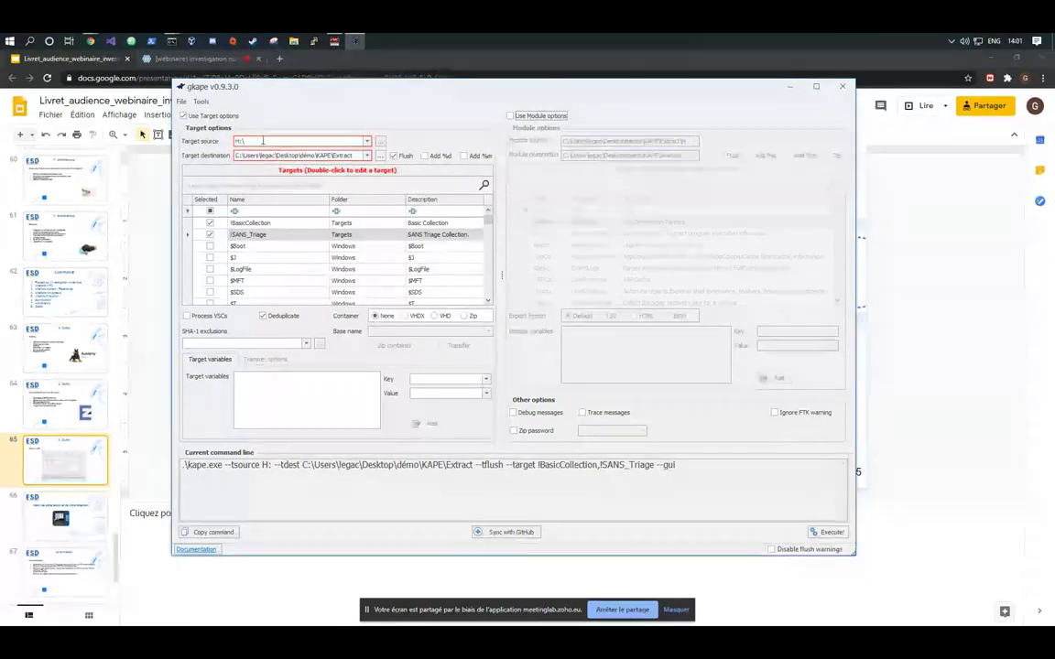
- Highlight the target source H:\, check the mounted client.dd image in Arsenal Image Mounter, and return to gkape
double_click(266, 141)
key("alt+Tab")
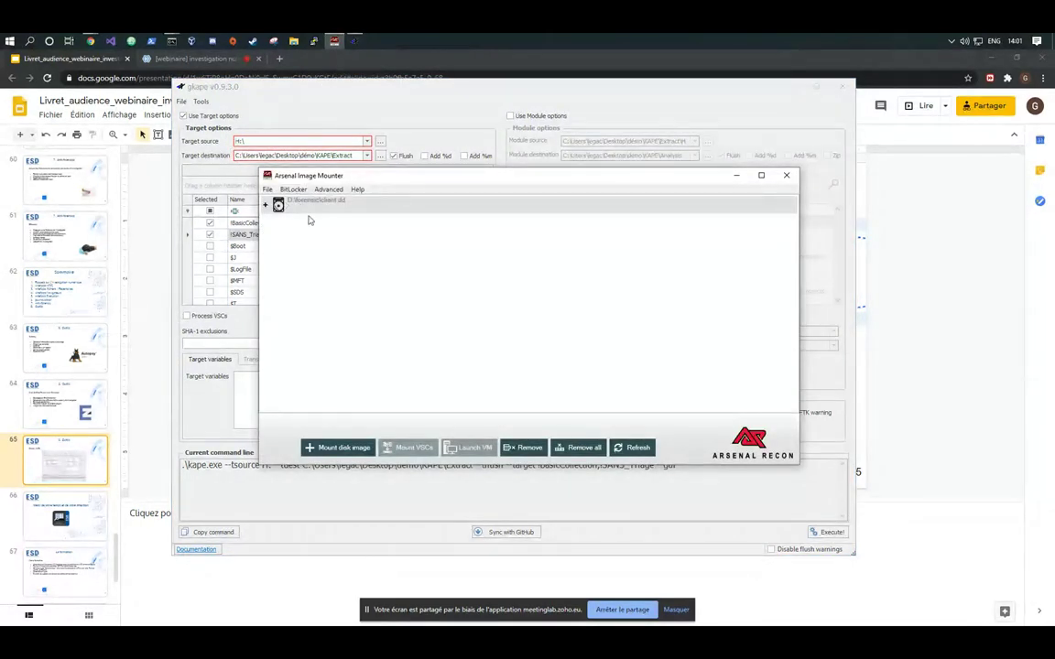
left_click(287, 95)
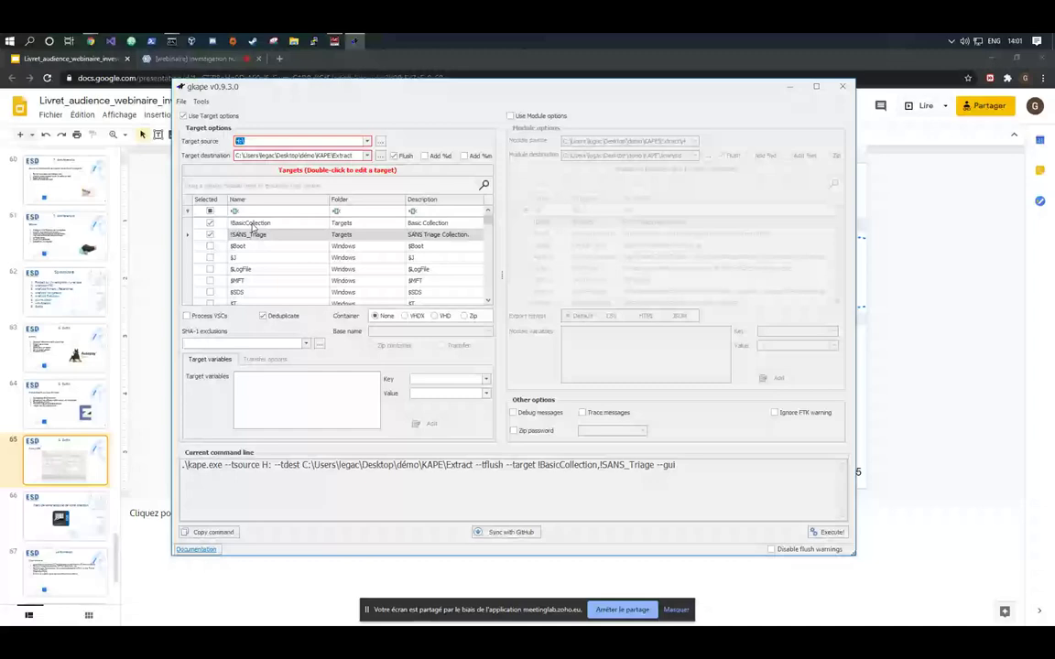
- Add $LogFile, $MFT, Amcache and Chrome to the selected KAPE targets
left_click(210, 269)
scroll(207, 272, "down", 1)
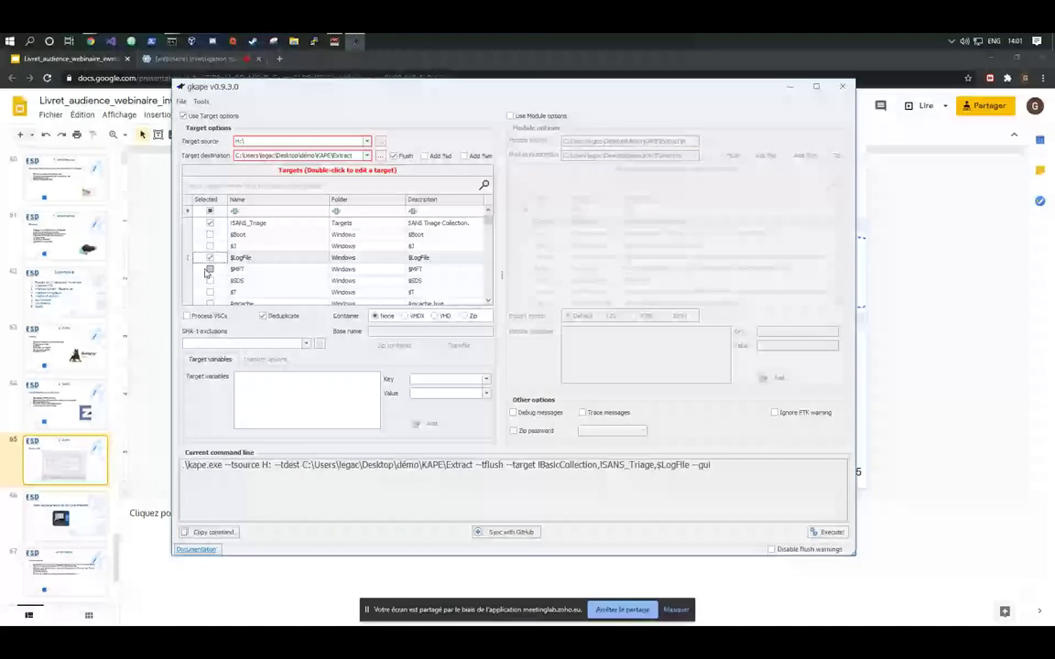
left_click(210, 269)
scroll(209, 289, "down", 2)
left_click(210, 281)
scroll(210, 275, "down", 5)
left_click(210, 247)
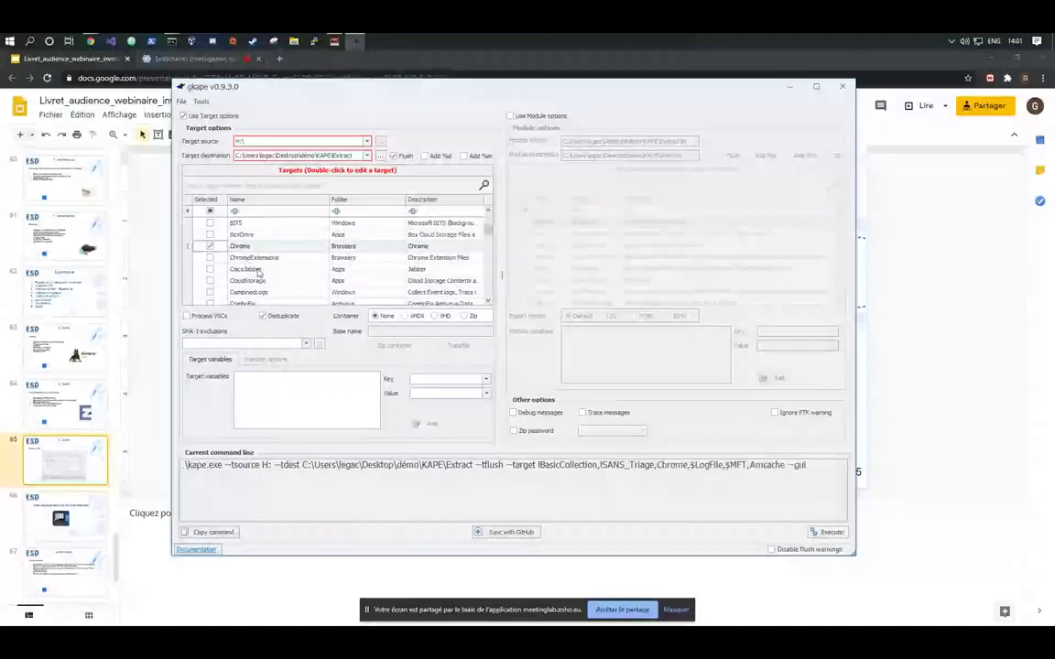
- Look through the available KAPE targets and deselect $LogFile and $MFT
scroll(234, 275, "down", 6)
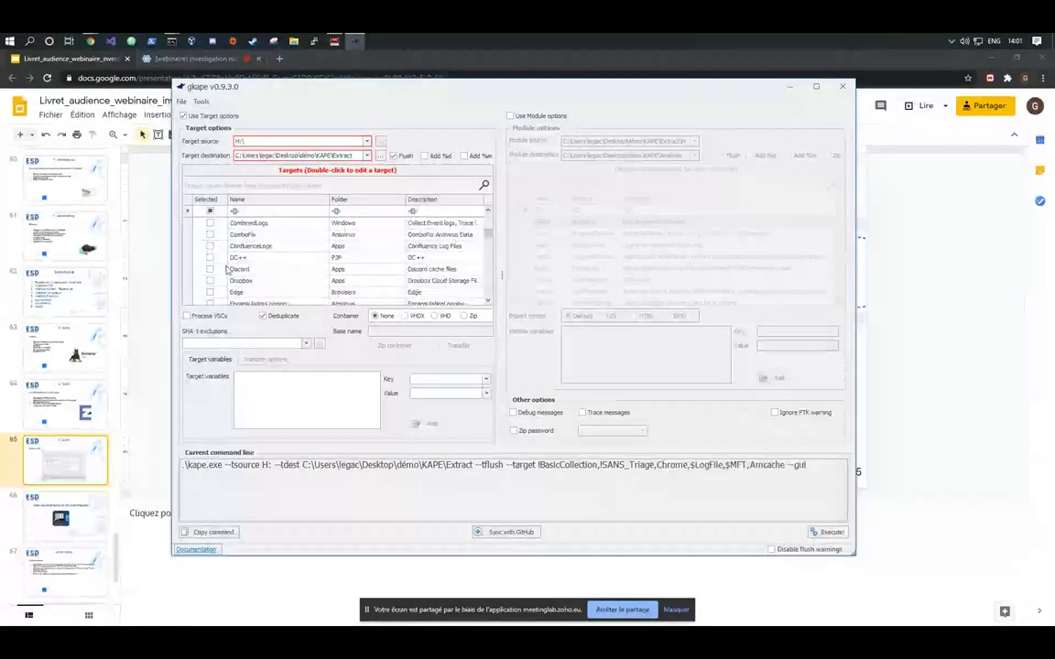
scroll(238, 278, "down", 10)
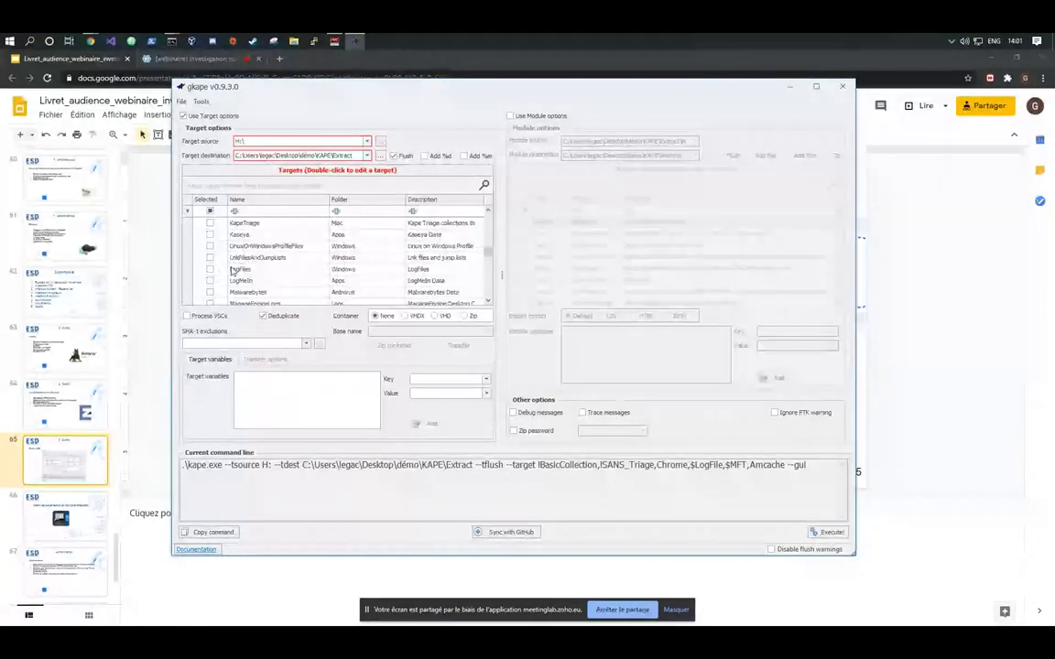
scroll(437, 249, "up", 8)
scroll(437, 249, "up", 10)
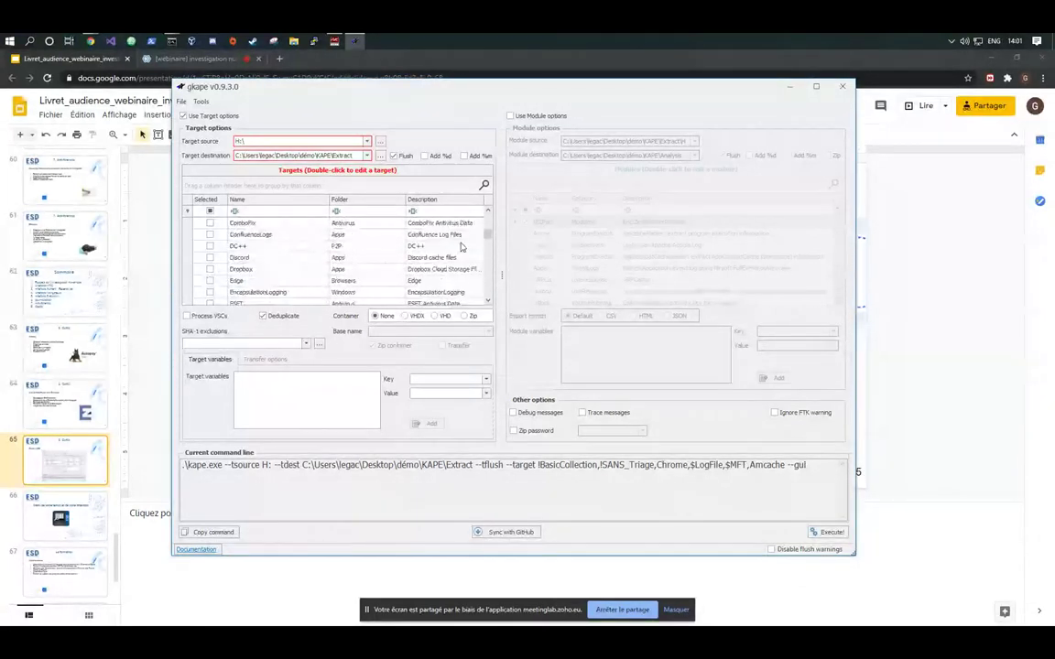
left_click(210, 269)
left_click(210, 281)
- Open the !SANS_Triage target definition in the editor and examine its author line and first collection entries
left_click(259, 236)
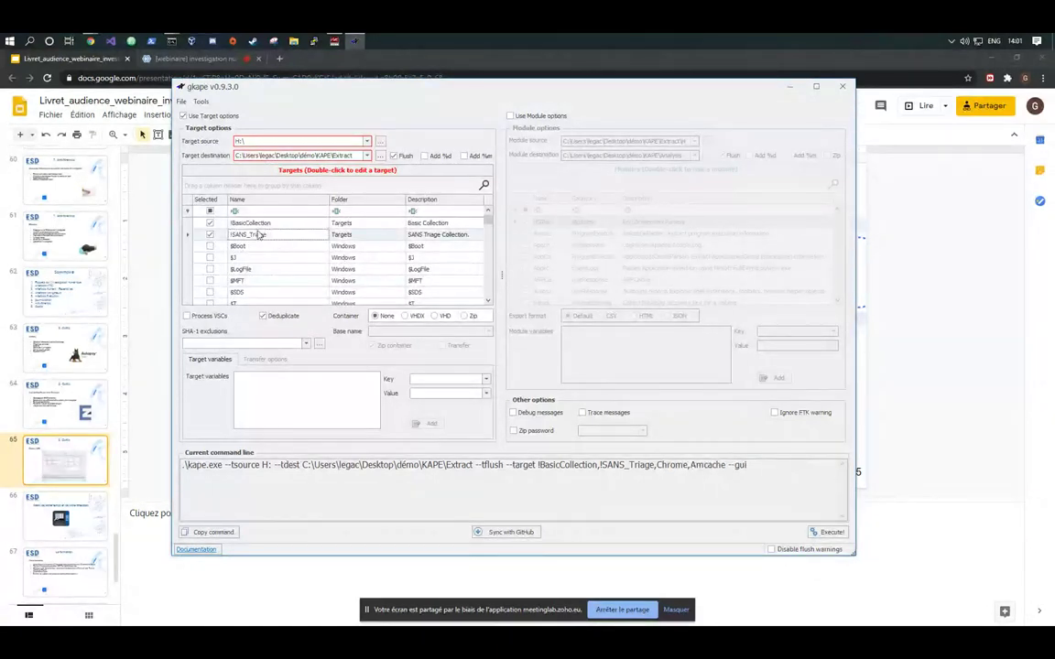
double_click(252, 237)
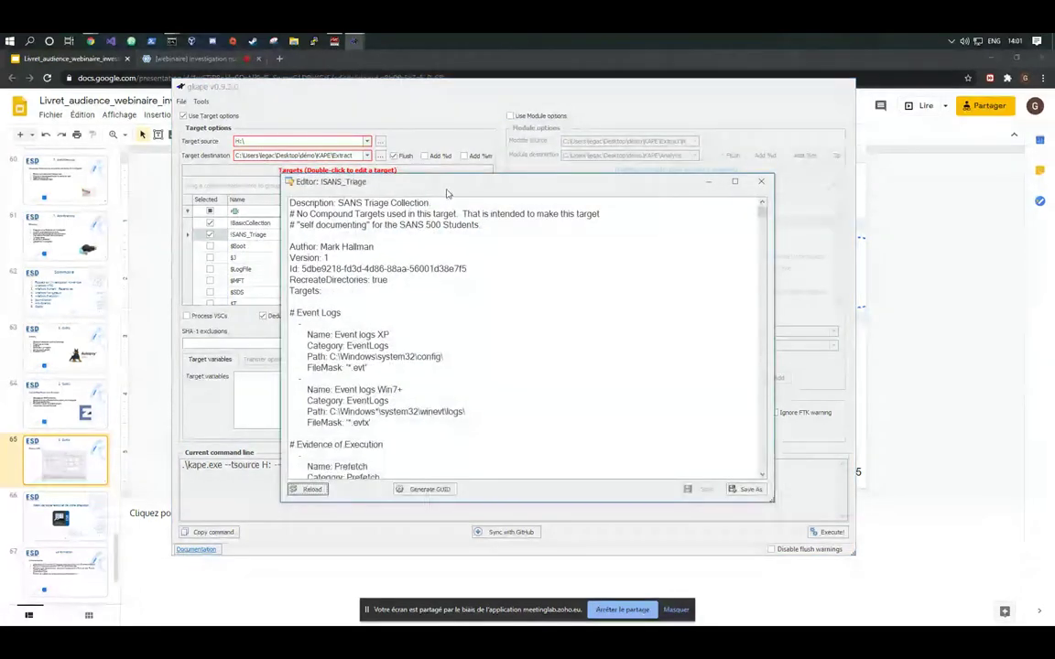
left_click_drag(446, 182, 432, 113)
left_click_drag(306, 178, 374, 180)
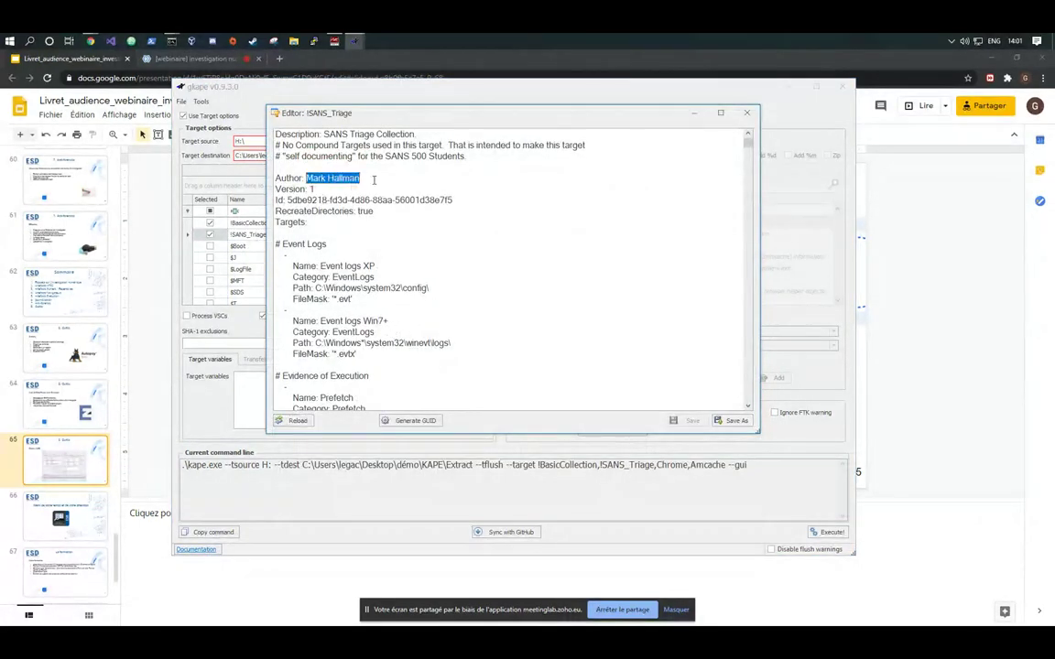
scroll(352, 238, "down", 6)
scroll(343, 256, "up", 2)
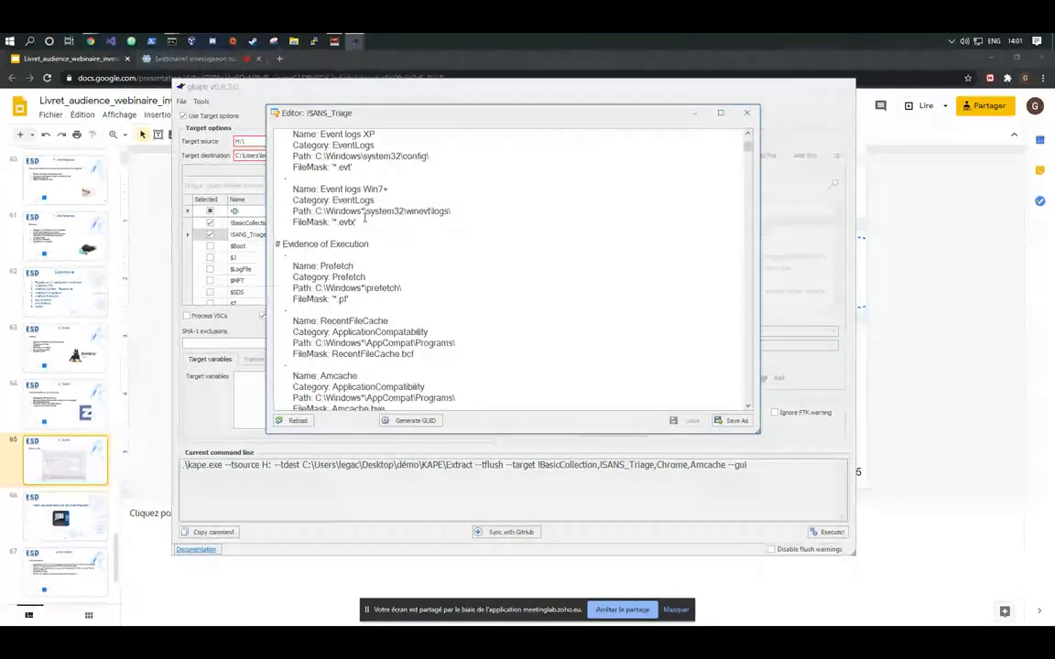
scroll(307, 211, "up", 2)
- Highlight the name, path and file mask of the Event logs XP entry in the !SANS_Triage definition
triple_click(314, 200)
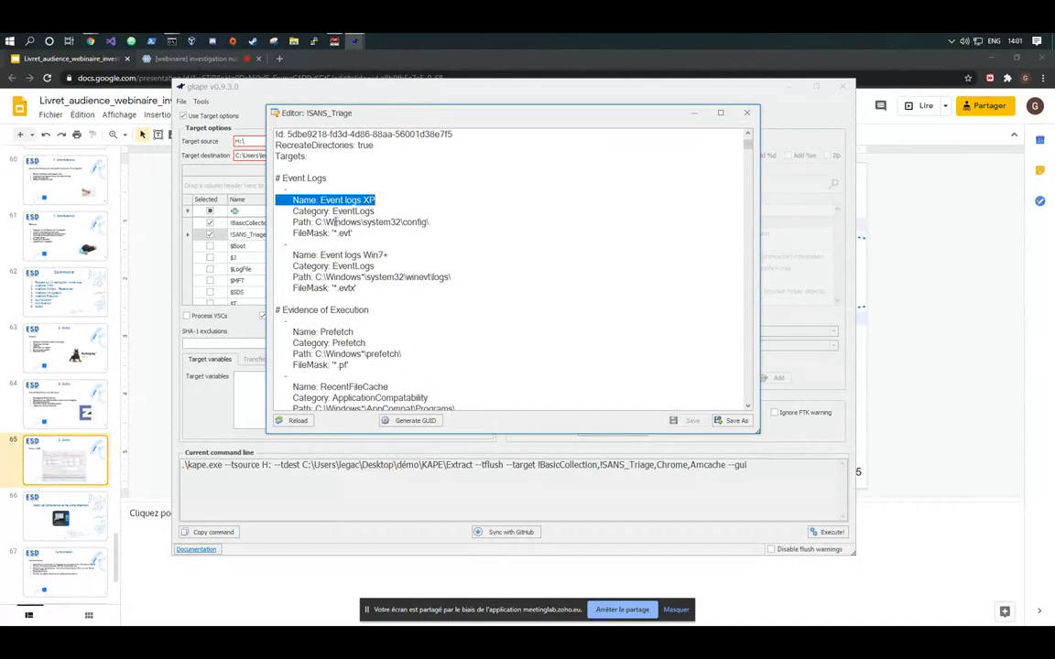
left_click_drag(316, 222, 429, 221)
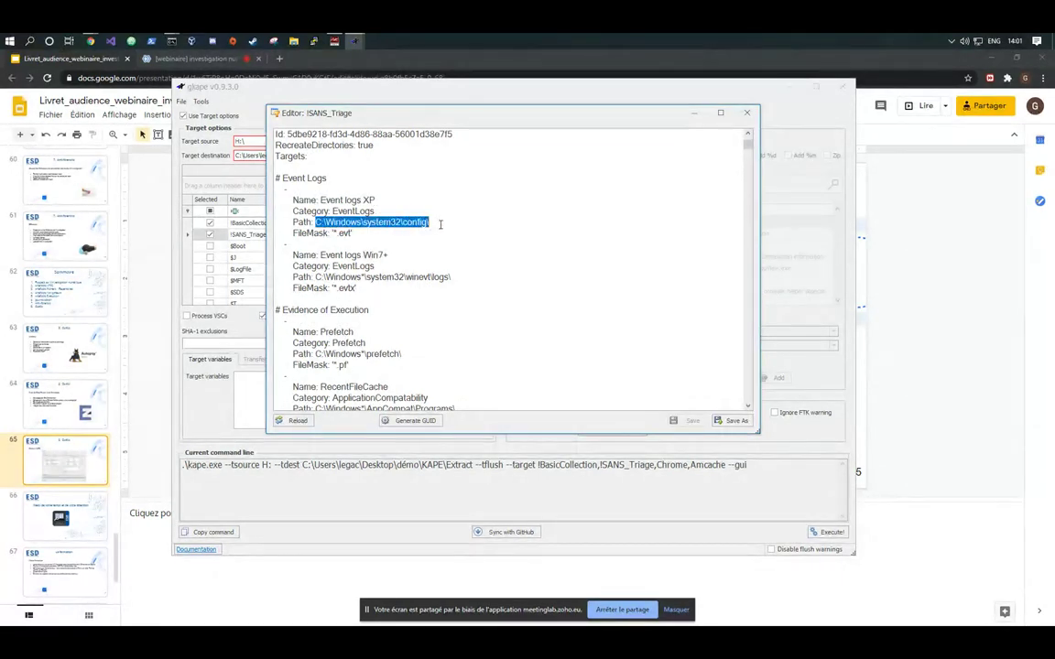
double_click(346, 233)
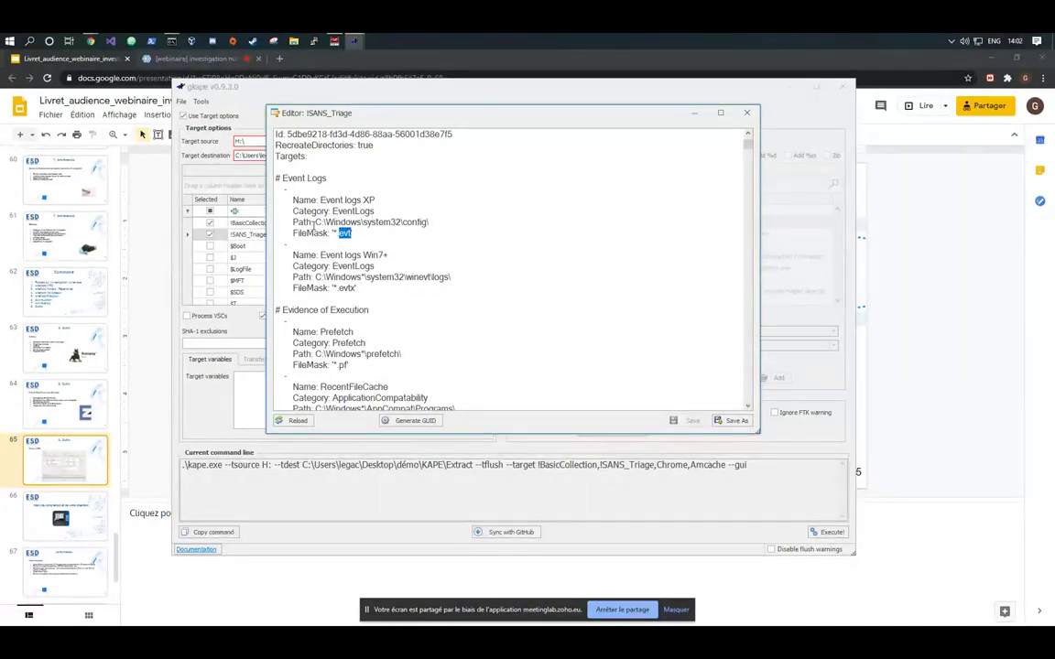
left_click_drag(315, 221, 430, 221)
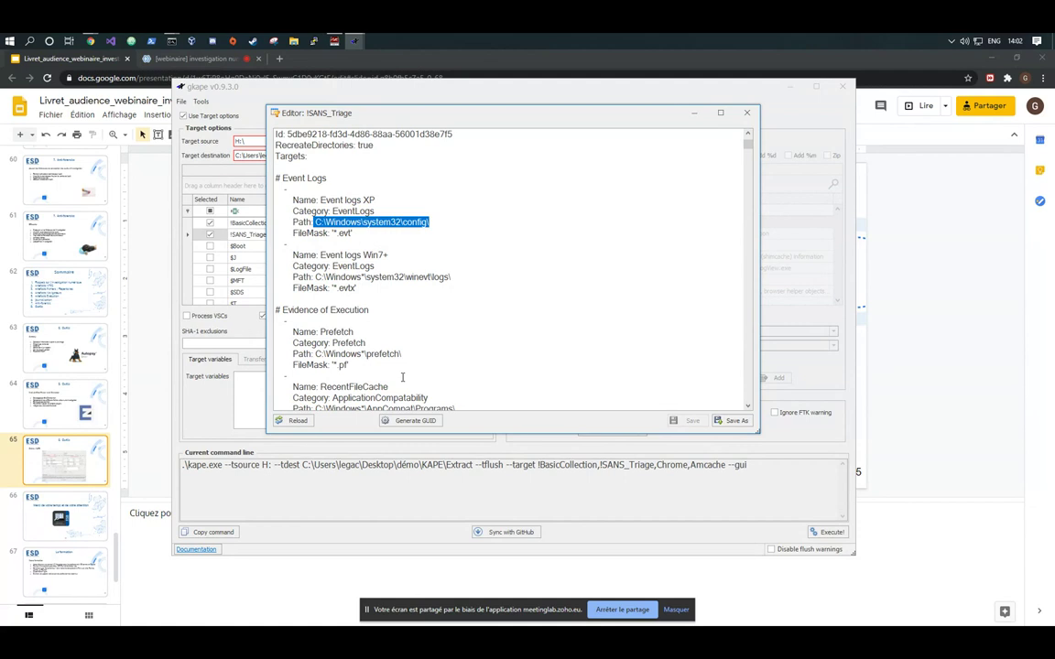
- Review the Evidence of Execution and File System entries of the !SANS_Triage definition
scroll(353, 200, "down", 5)
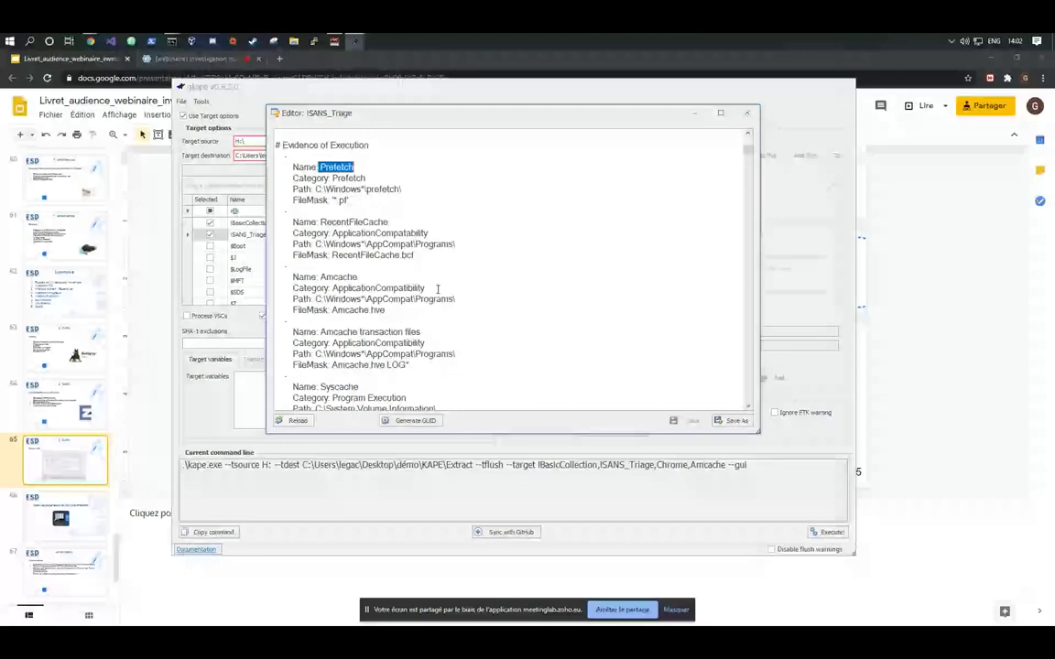
scroll(436, 288, "down", 15)
scroll(376, 295, "up", 5)
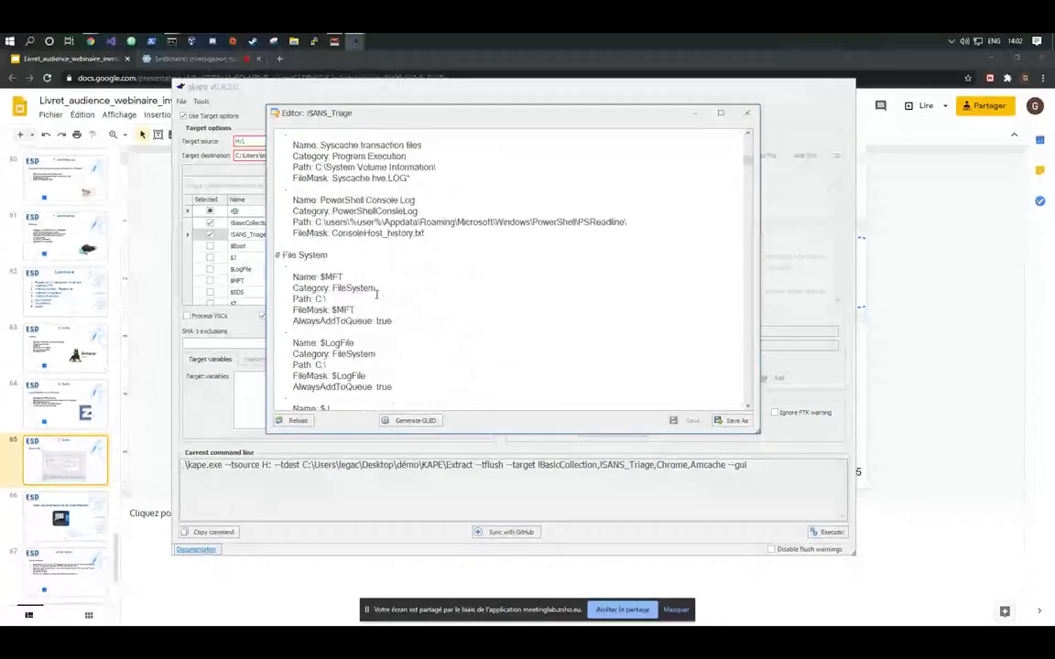
- Close the !SANS_Triage definition and turn off flushing of the target destination
key("Escape")
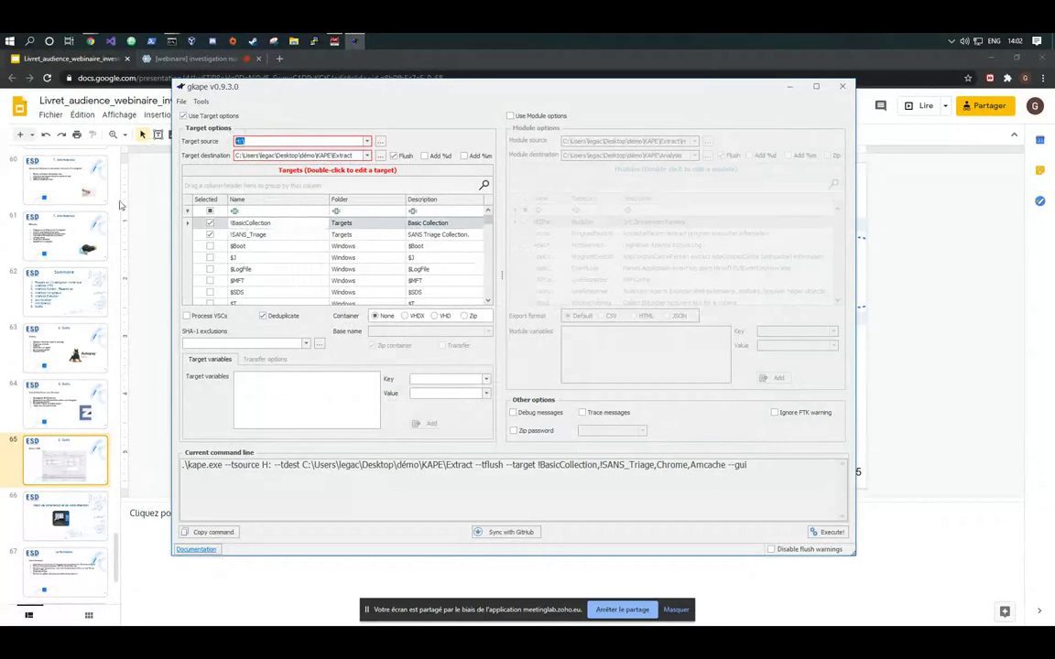
left_click(234, 156)
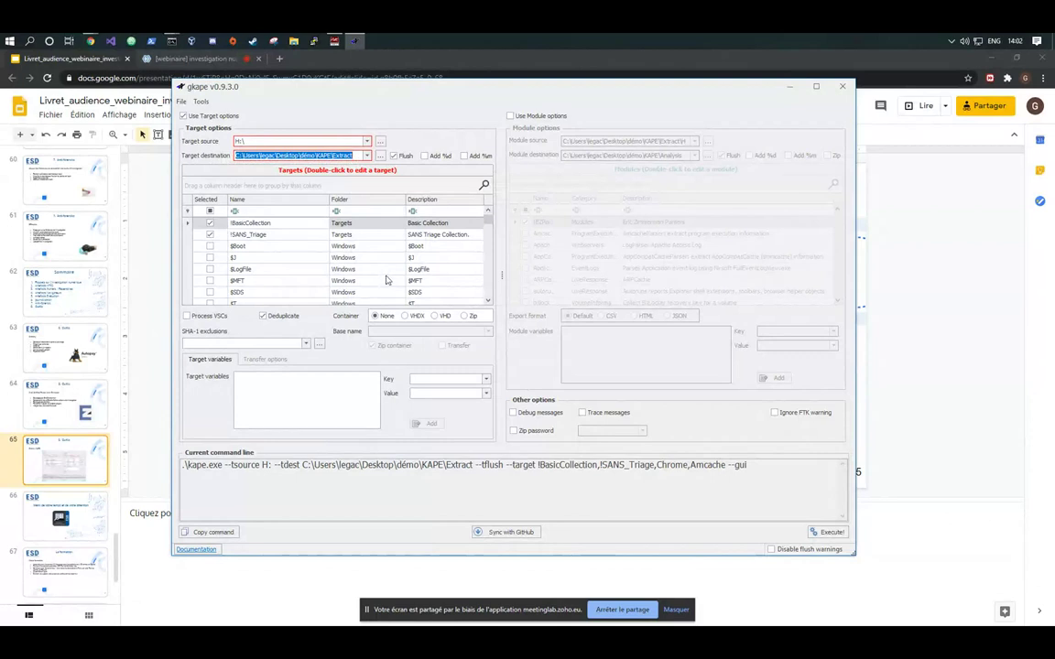
left_click(393, 156)
left_click(355, 156)
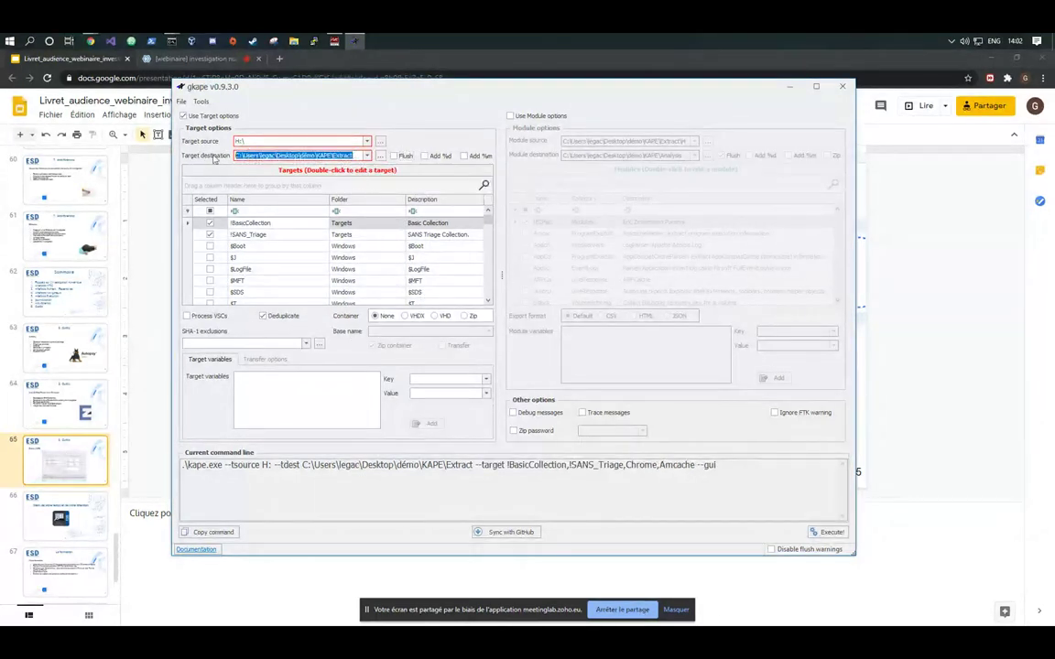
left_click(393, 155)
left_click(393, 155)
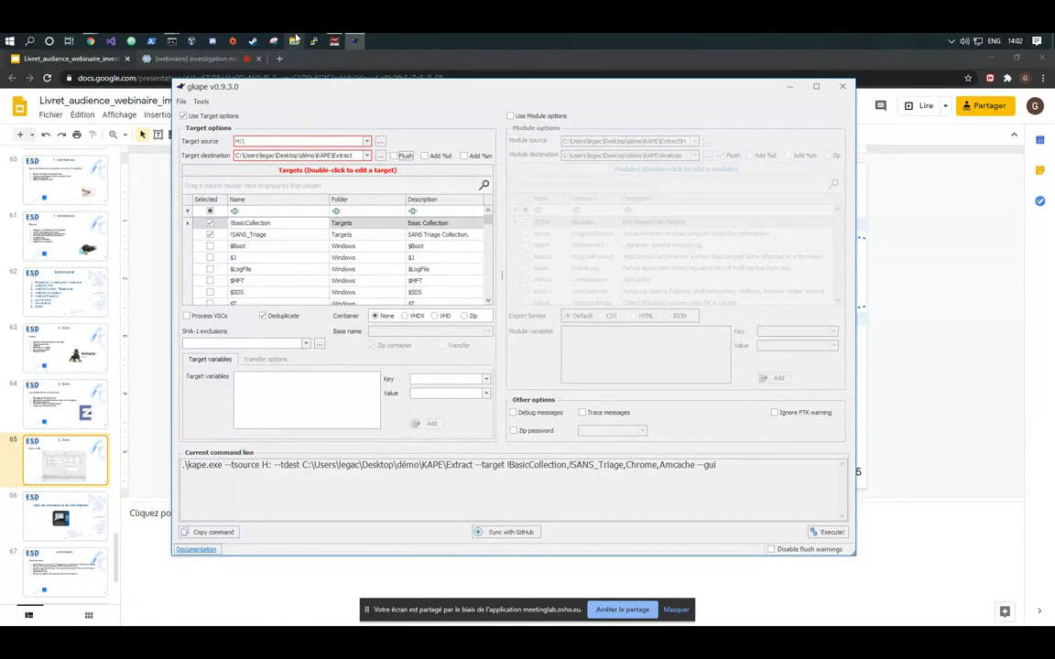
- Switch to File Explorer and open the Extract folder inside démo\KAPE
left_click(294, 40)
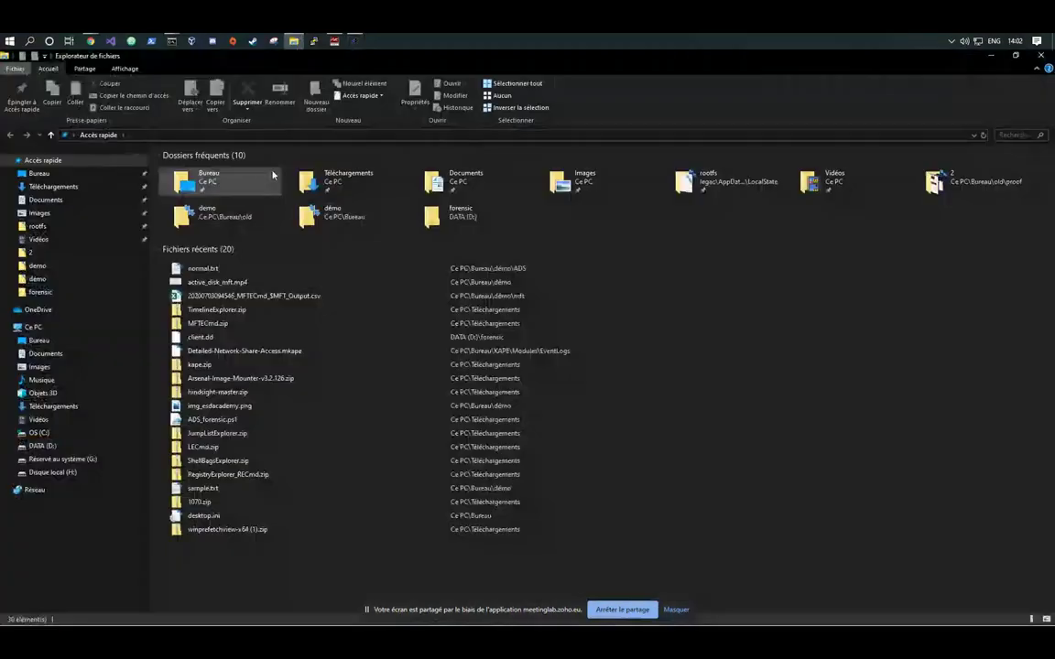
left_click(37, 279)
left_click(260, 194)
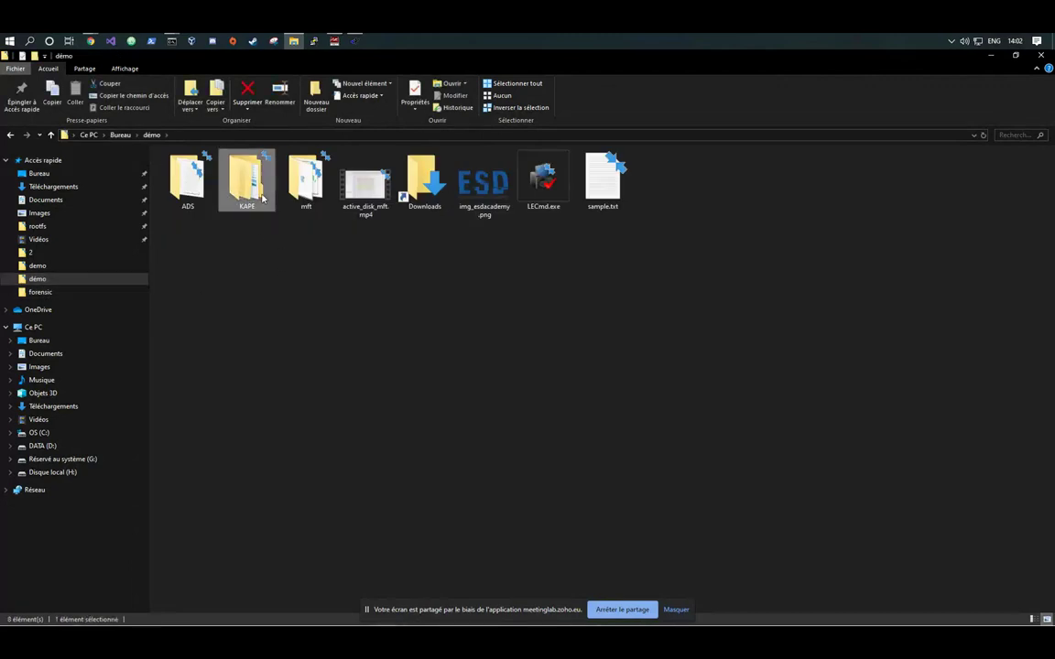
double_click(194, 183)
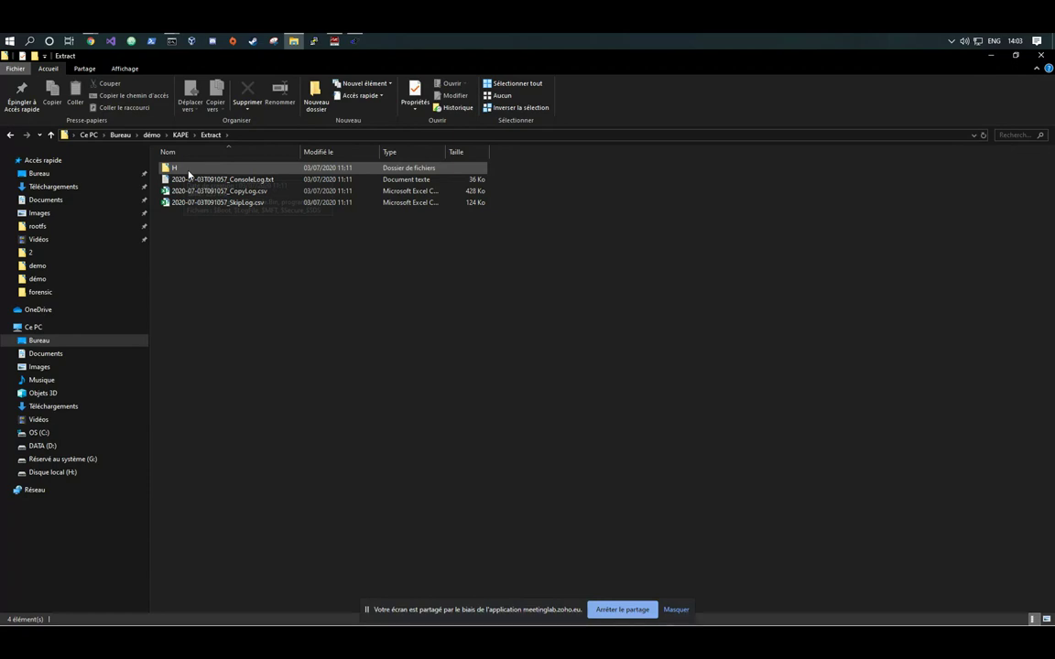
- Open the extracted H folder and look inside its $Extend and $Recycle.Bin subfolders
double_click(188, 171)
key("ctrl+a")
left_click(221, 292)
double_click(190, 170)
key("BackSpace")
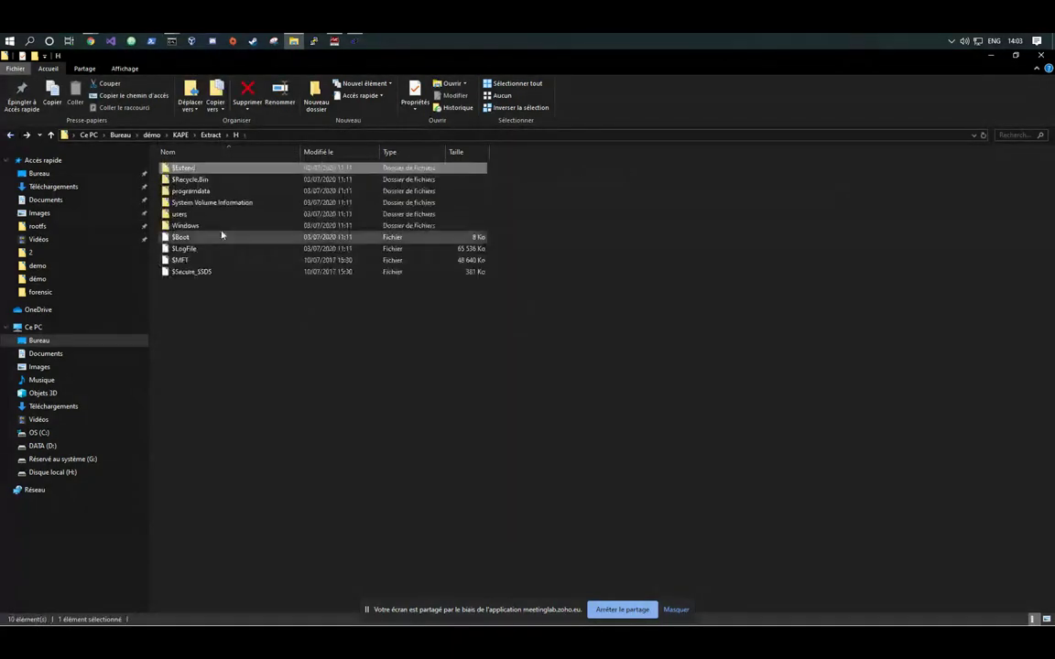
double_click(192, 179)
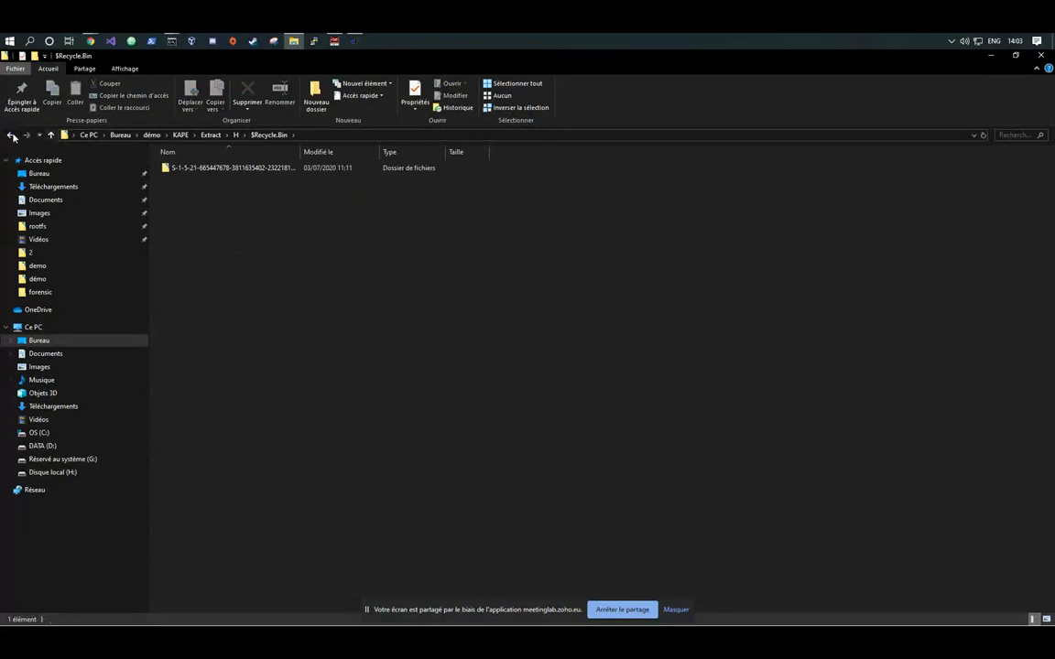
left_click(11, 135)
- Browse the extracted users folder down to the profile's AppData\Local folder and look inside Microsoft
left_click(199, 216)
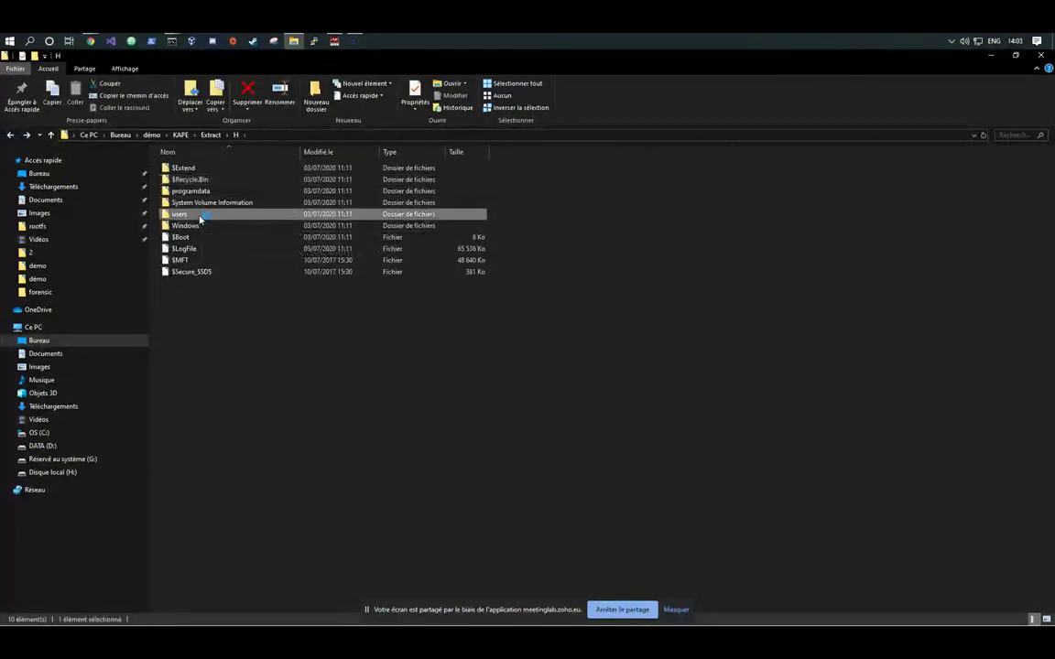
double_click(199, 216)
double_click(180, 190)
double_click(190, 169)
double_click(191, 170)
left_click(195, 172)
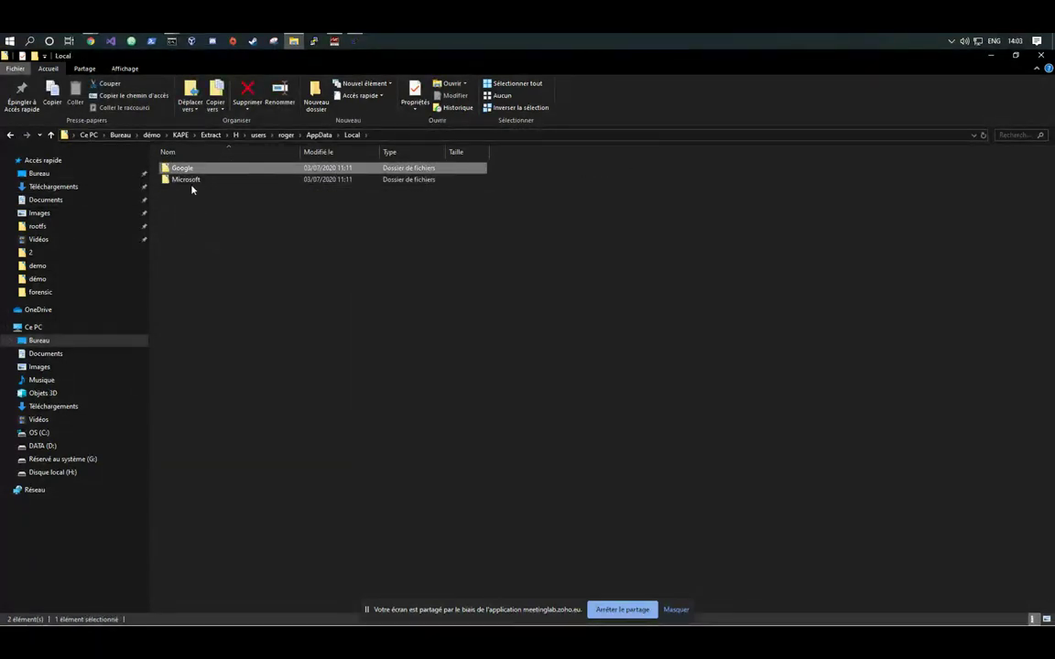
double_click(196, 181)
- Return to the KAPE Extract folder and look over the console, copy and skip log files
left_click(10, 136)
left_click(10, 136)
left_click(10, 135)
left_click(10, 135)
left_click(10, 136)
left_click(10, 136)
left_click(10, 135)
left_click(10, 135)
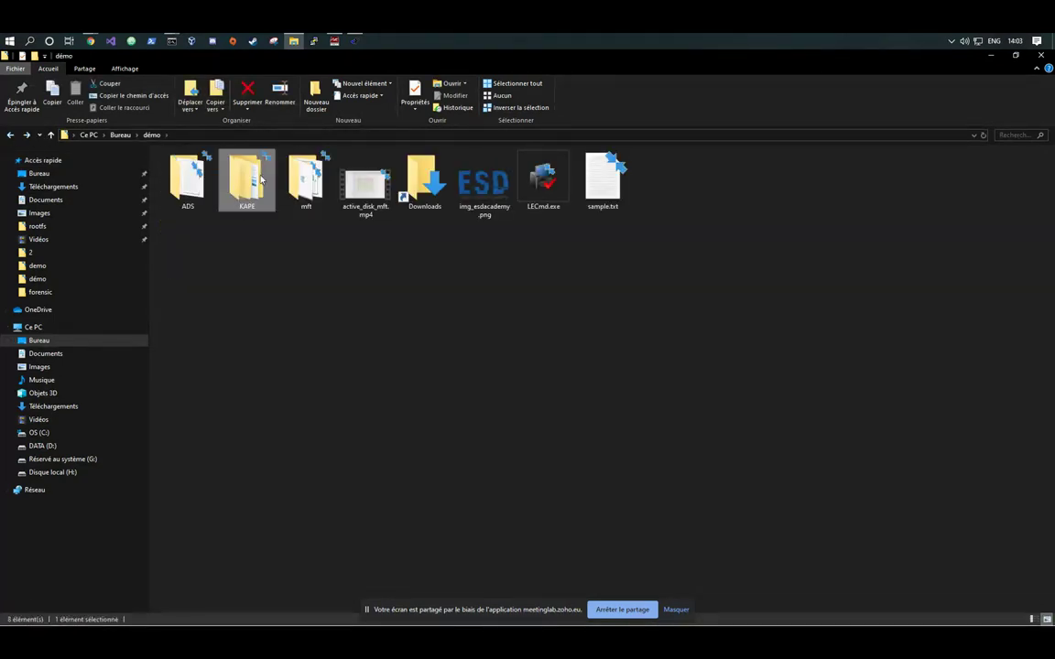
double_click(247, 180)
double_click(198, 181)
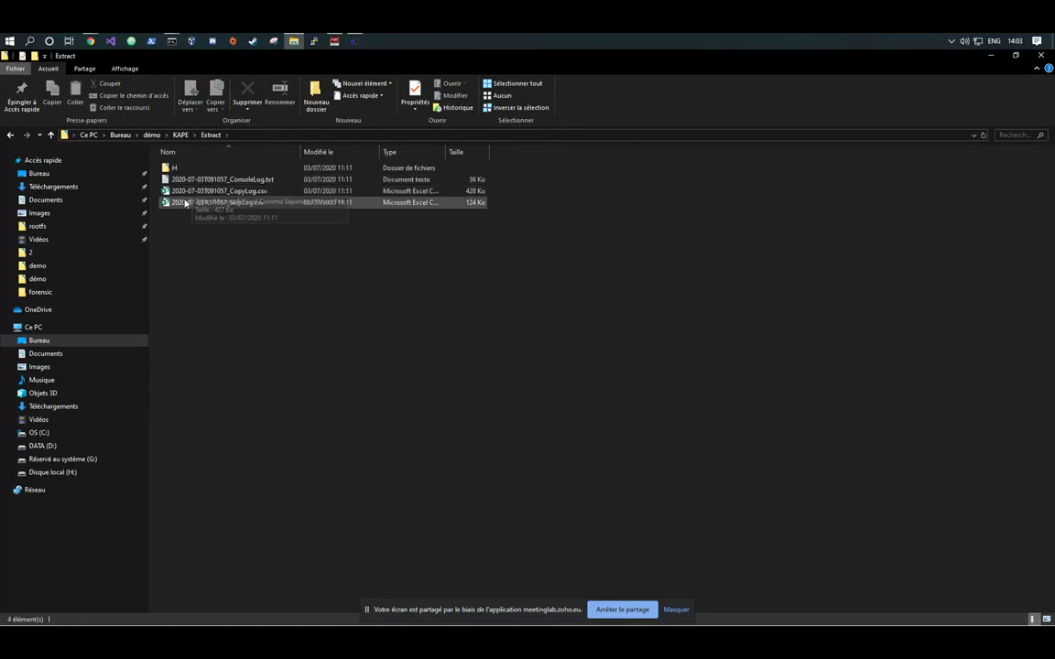
key("alt+Left")
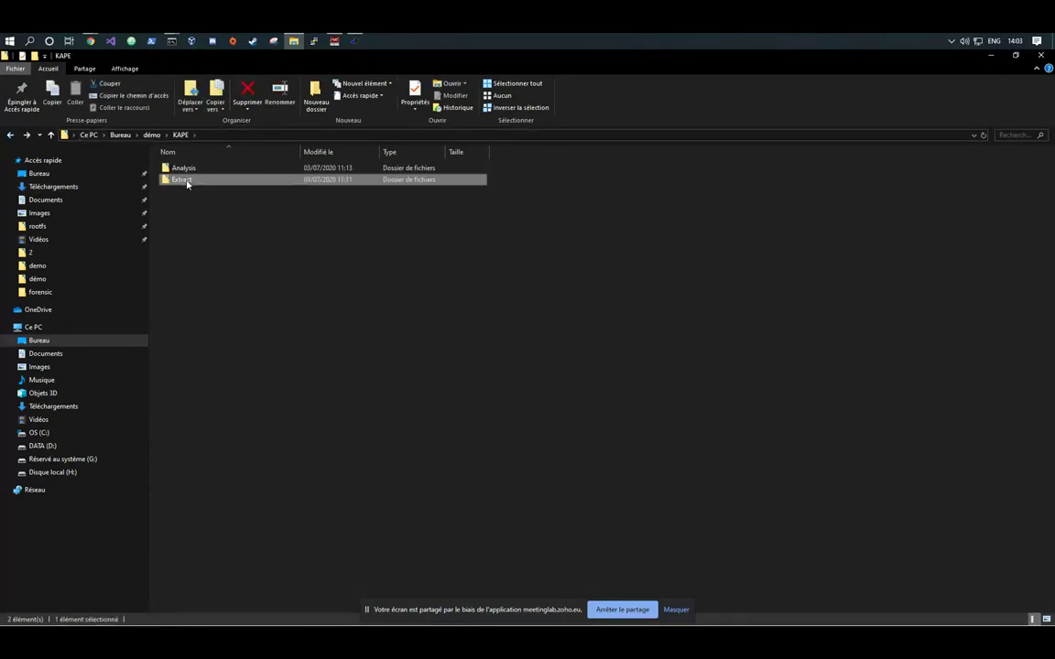
double_click(186, 181)
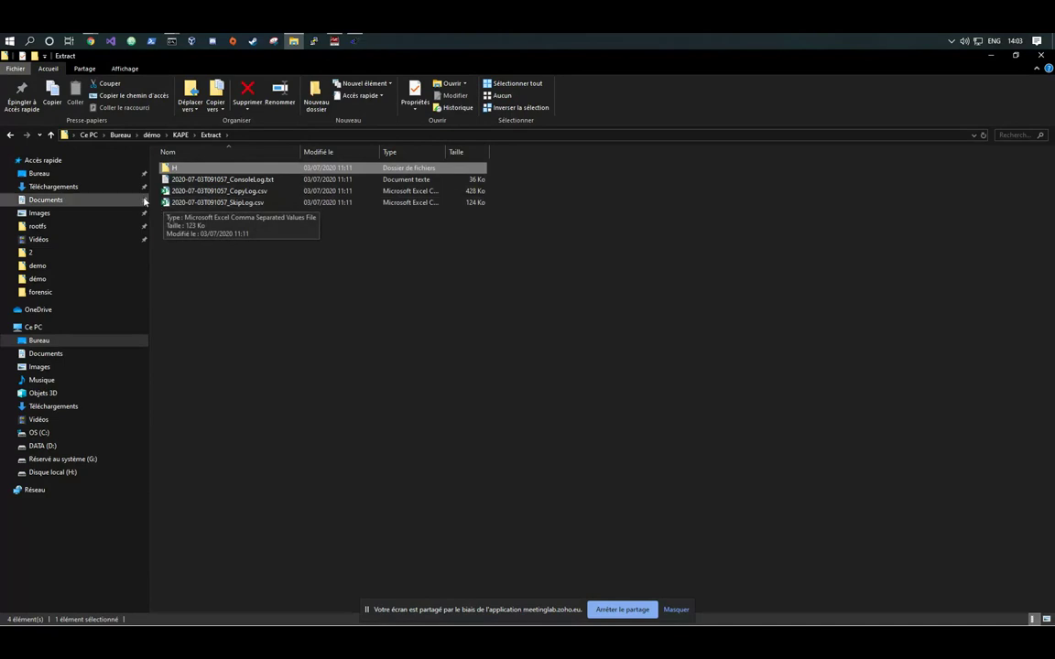
- Switch to gkape and enable the module options in place of the target options
left_click(334, 40)
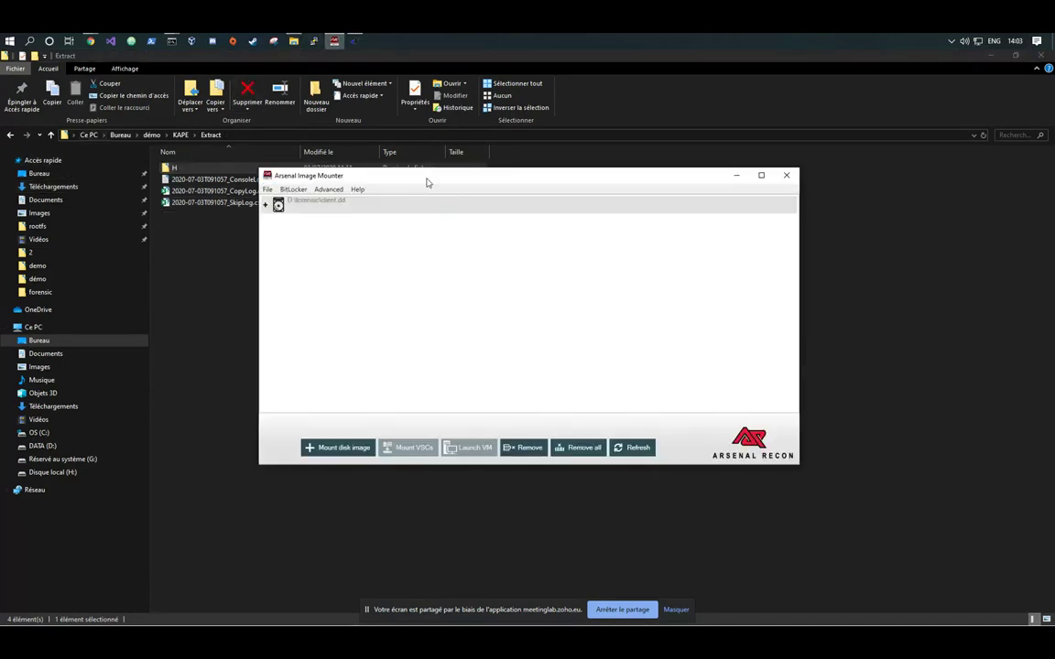
left_click(356, 39)
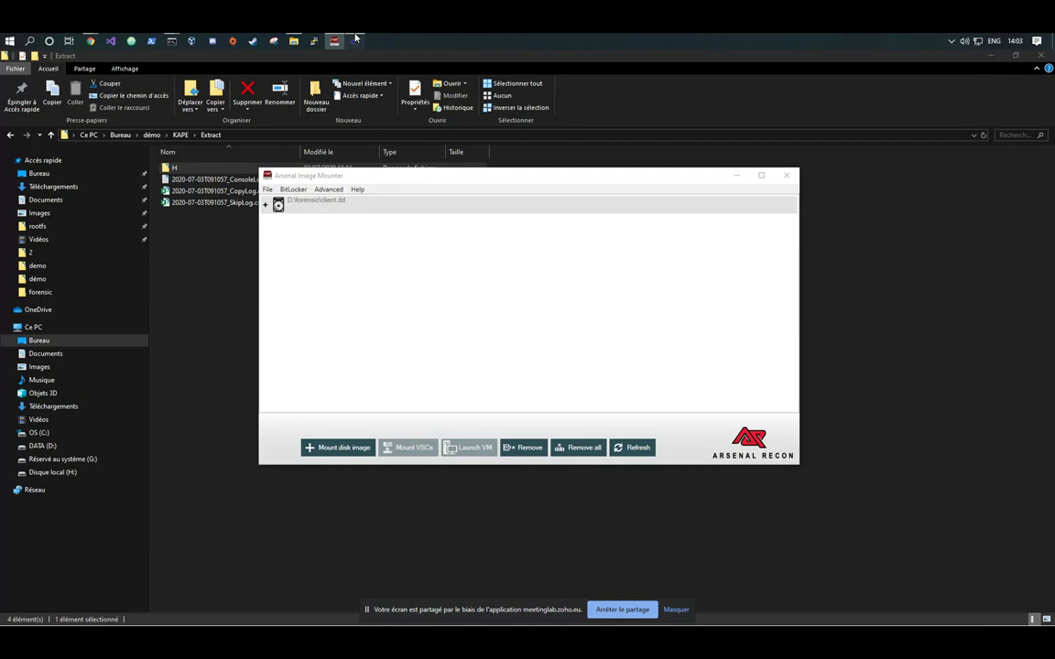
left_click(356, 40)
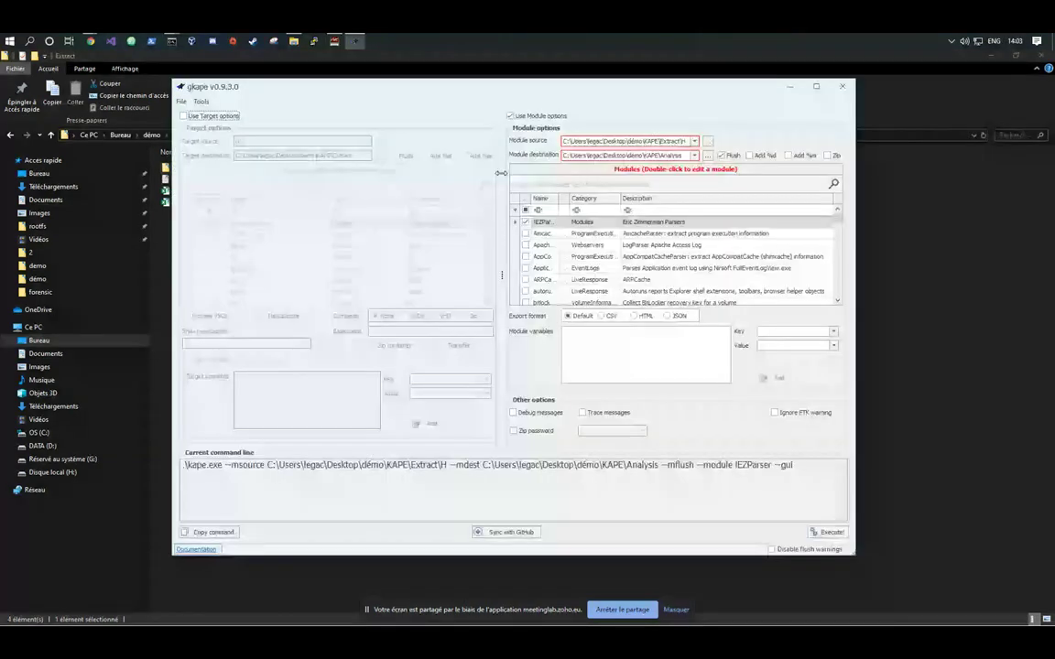
- Look through the available KAPE modules and examine the processors listed in the !EZParser definition
scroll(526, 225, "down", 10)
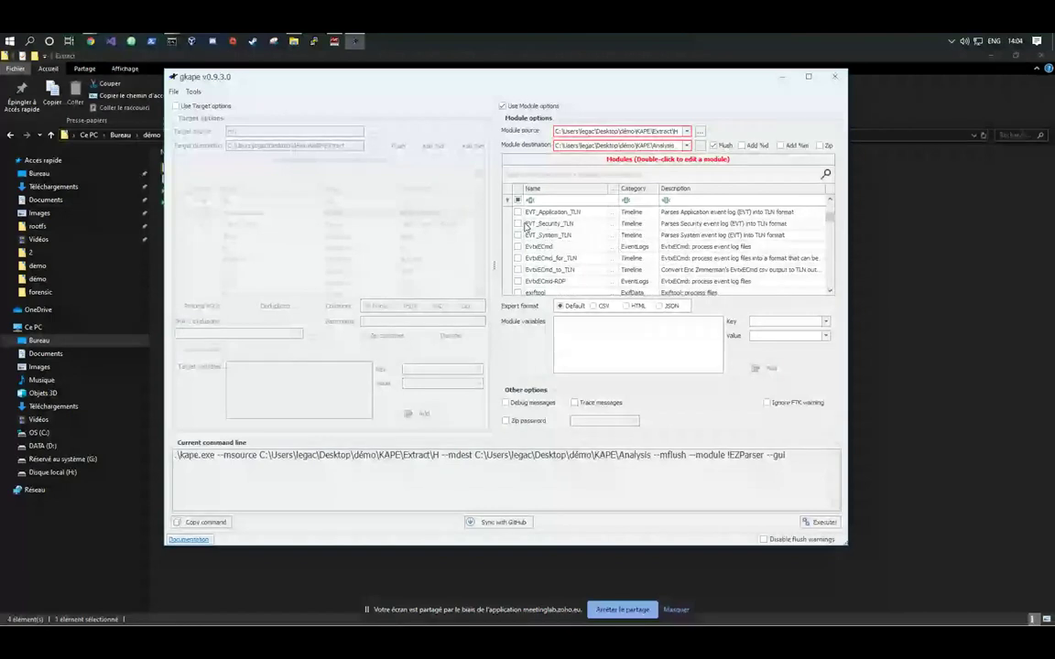
double_click(527, 225)
scroll(462, 321, "down", 10)
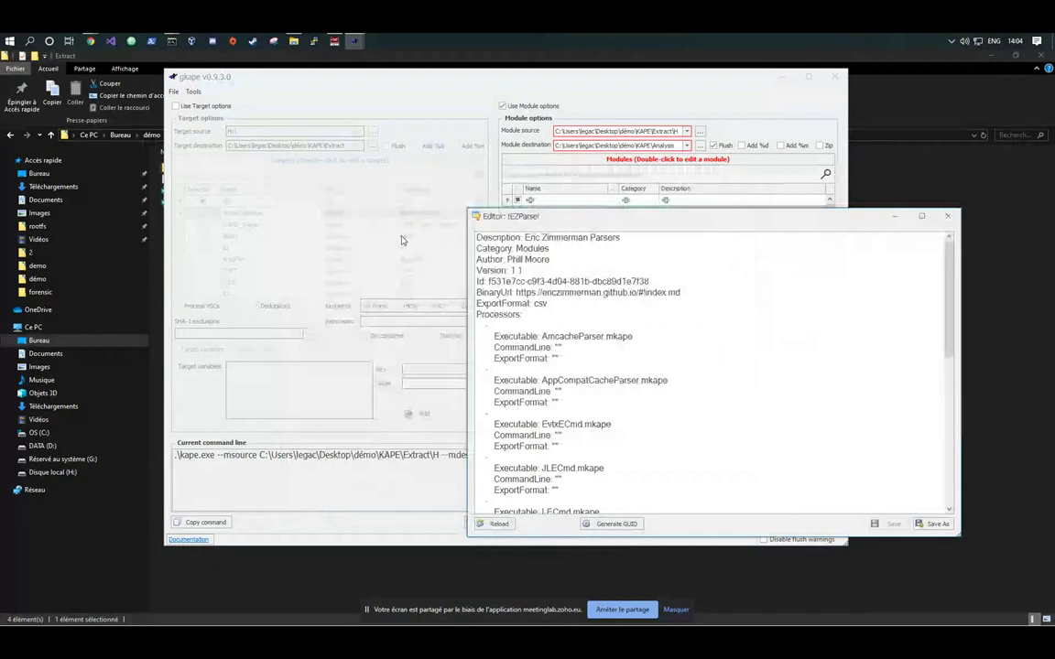
left_click_drag(635, 224, 418, 151)
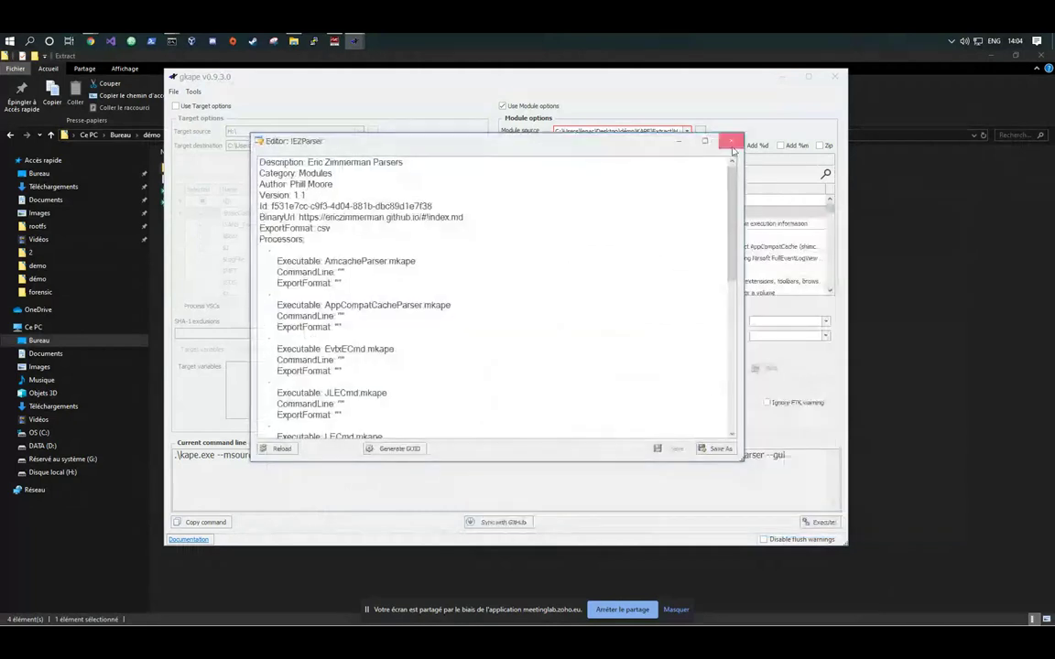
left_click(730, 144)
- Highlight the module source path, the module destination path and the generated KAPE command line
left_click_drag(653, 131, 677, 132)
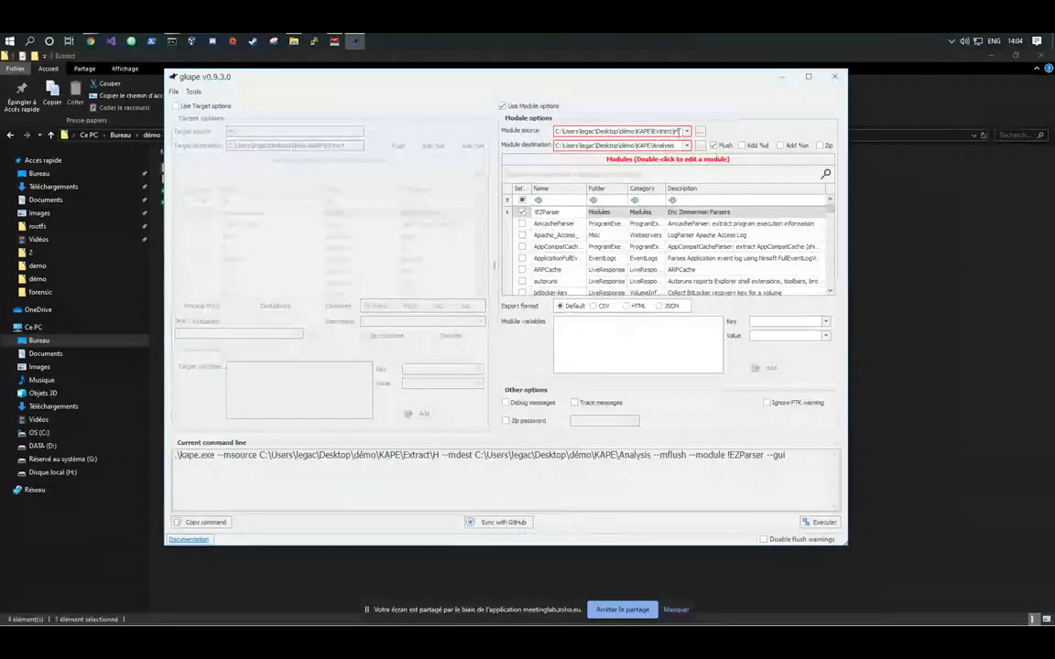
key("Tab")
key("Tab")
left_click_drag(679, 146, 617, 145)
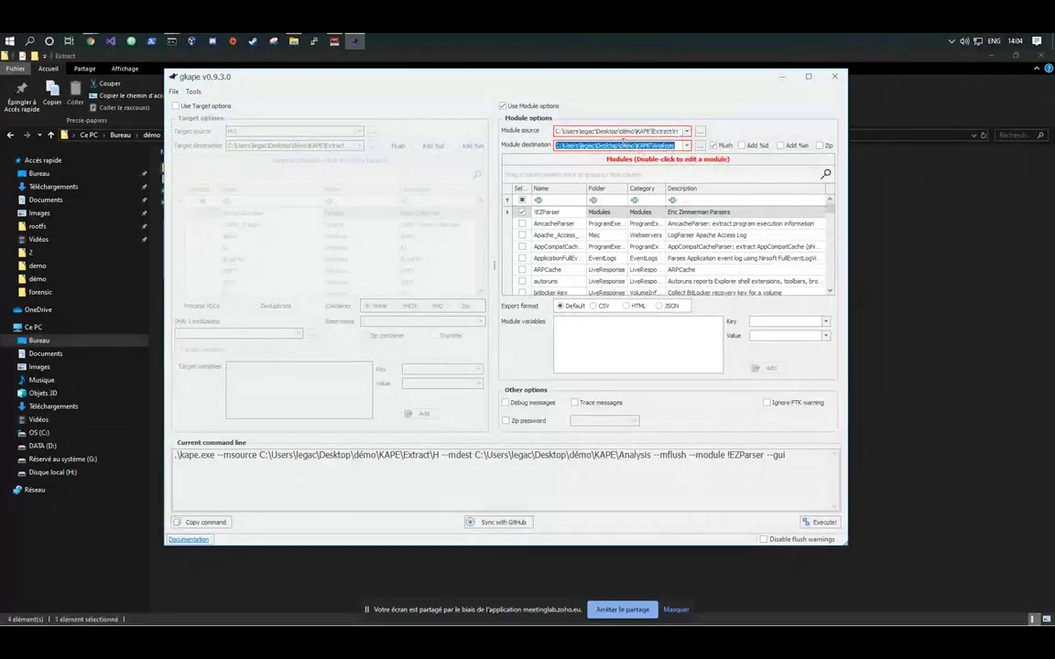
left_click(673, 145)
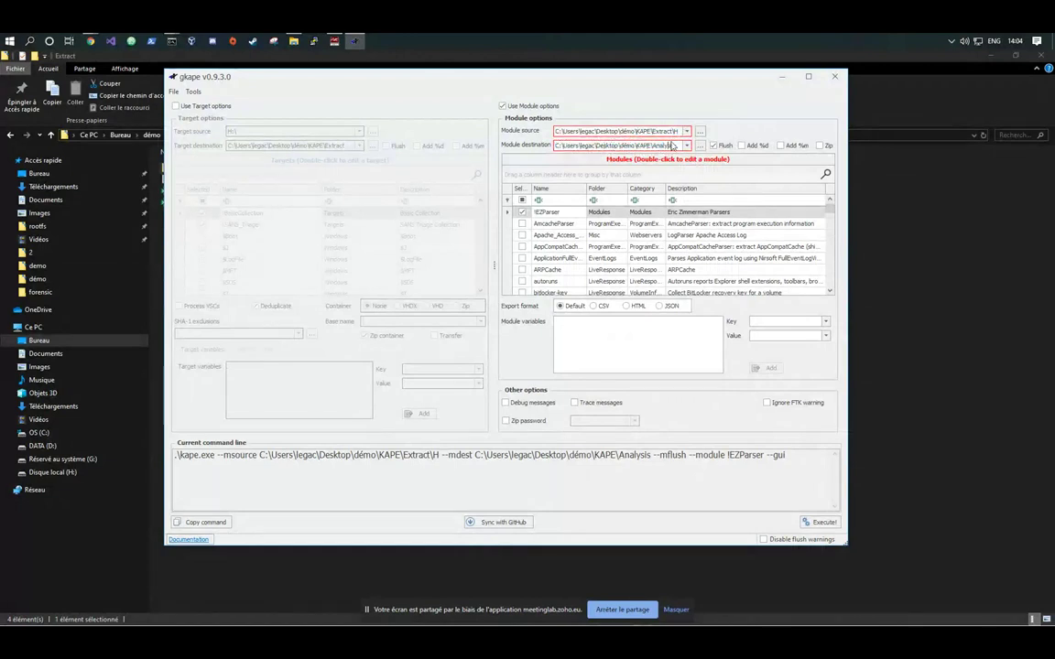
left_click_drag(676, 145, 639, 146)
left_click_drag(795, 455, 82, 396)
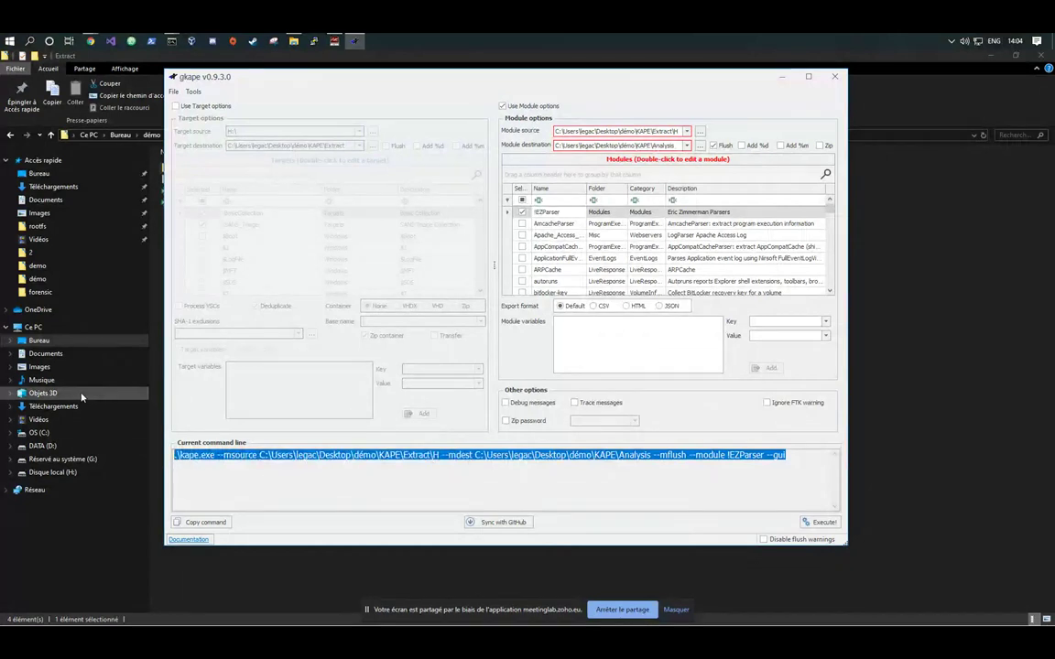
- Switch to File Explorer and open the Analysis folder inside KAPE
left_click(910, 352)
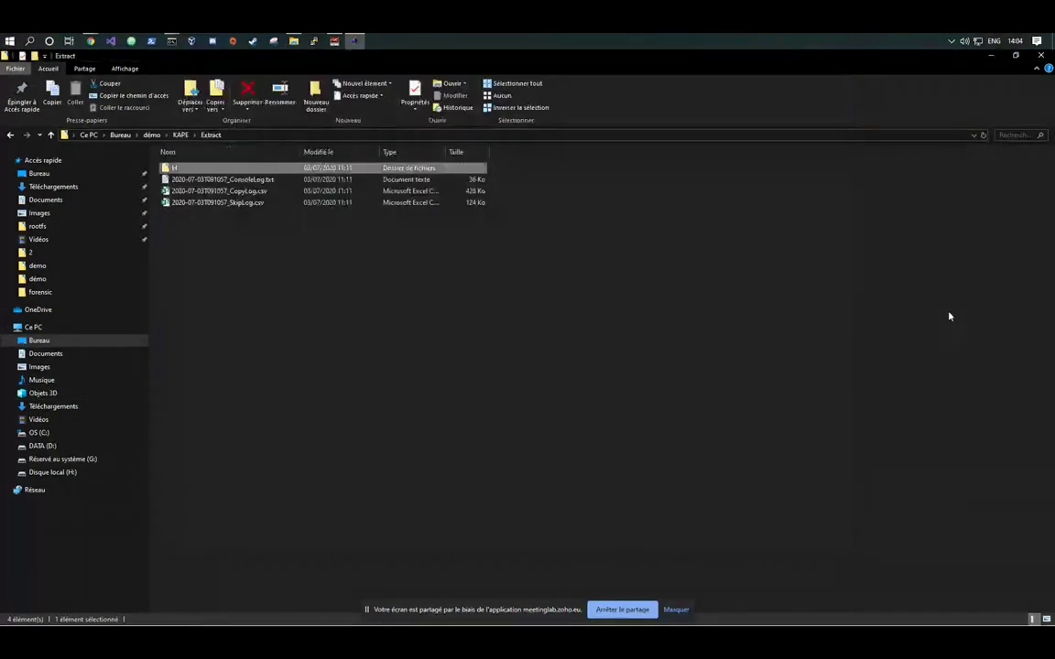
left_click(181, 137)
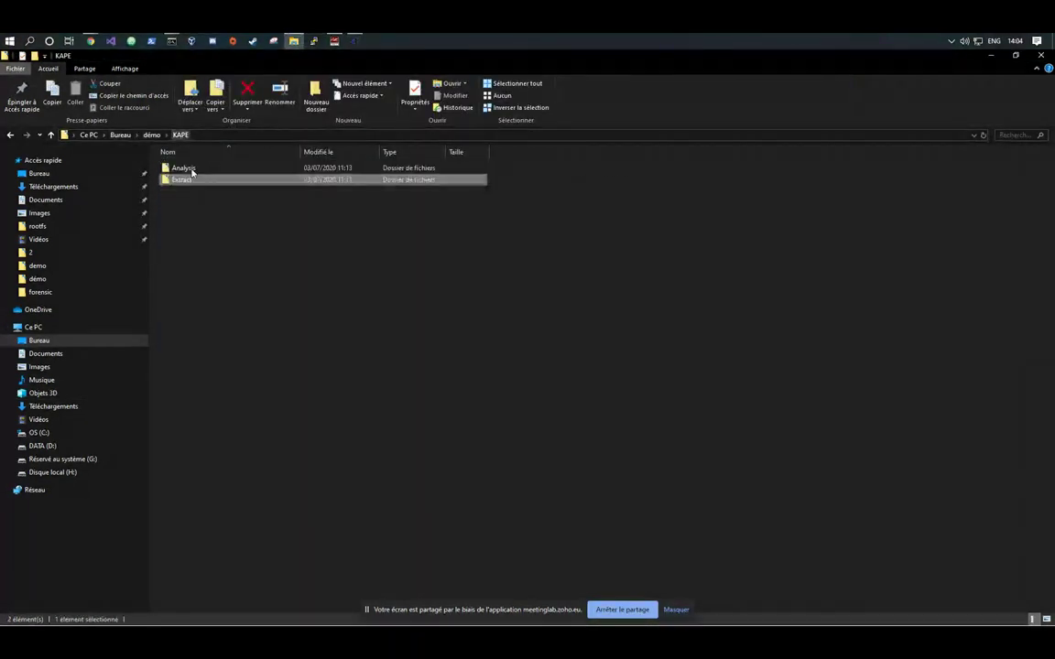
left_click(196, 170)
double_click(199, 172)
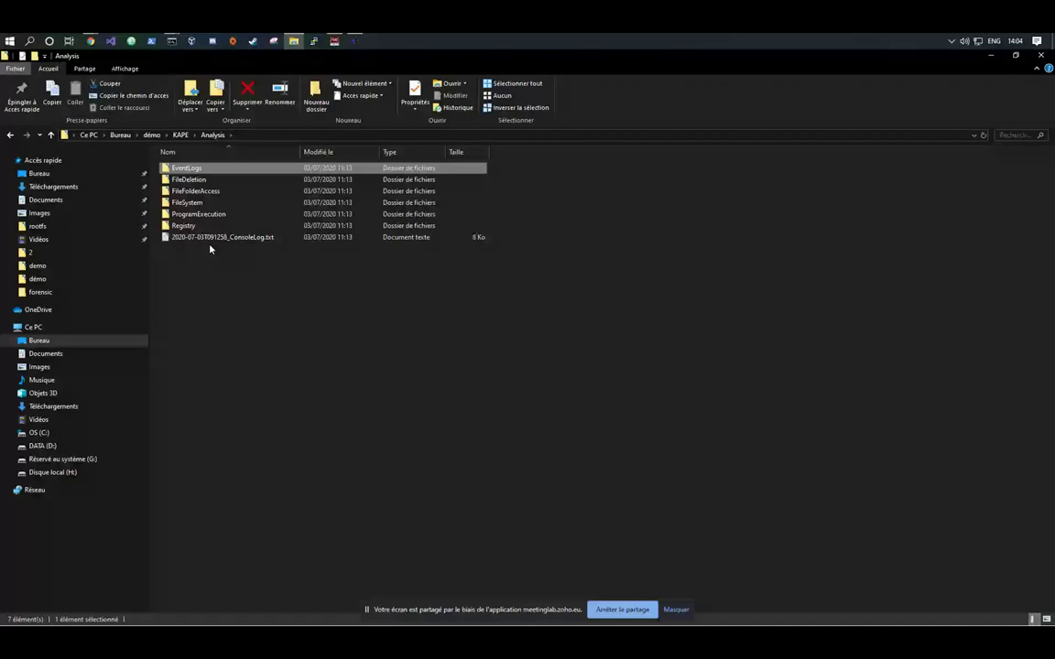
- Examine the RECmd batch output CSV in the Registry folder with the name column widened, and return to Analysis
double_click(188, 225)
left_click_drag(346, 151, 408, 151)
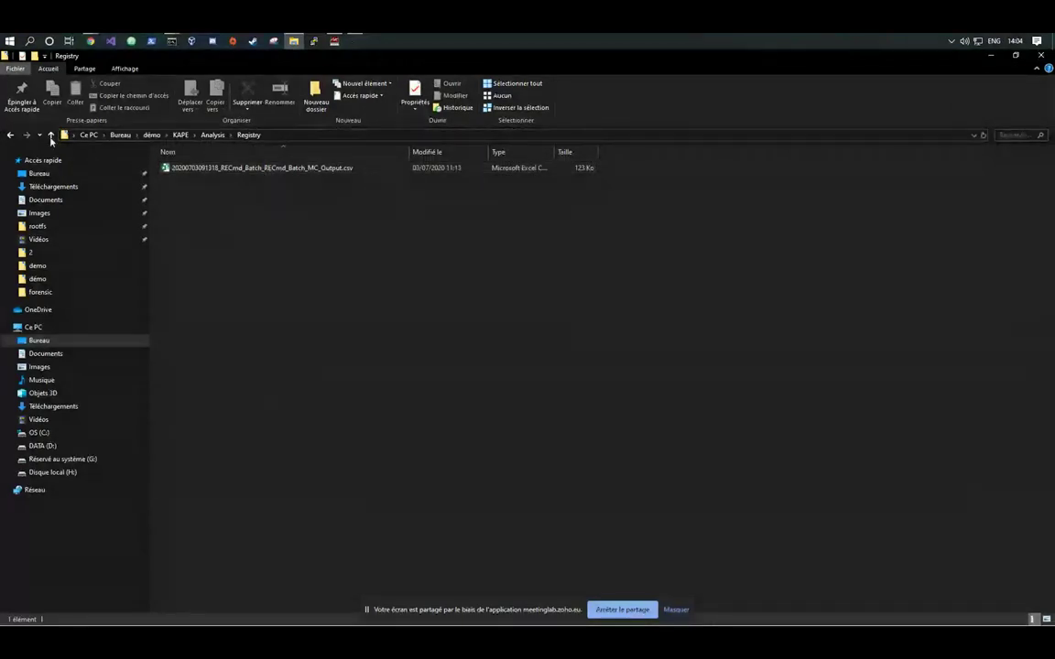
left_click(240, 168)
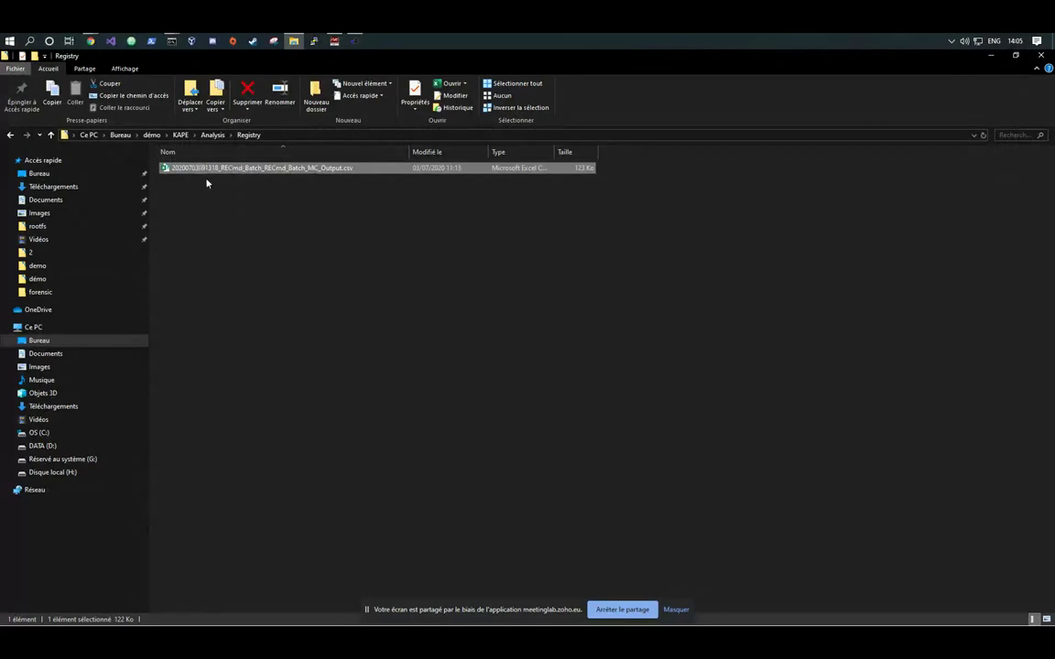
key("BackSpace")
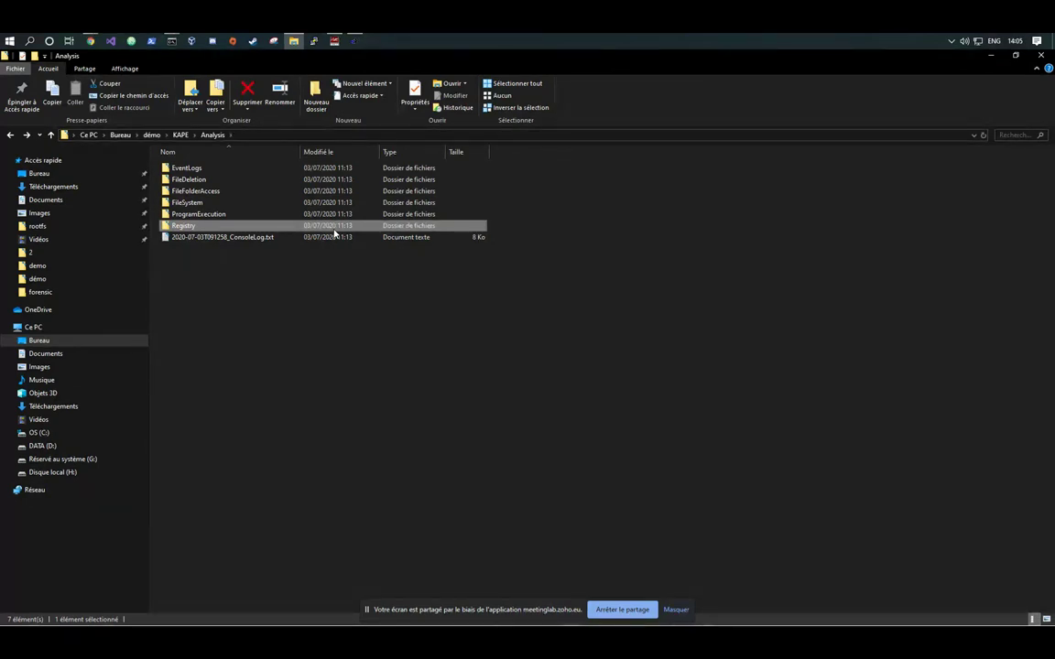
left_click(211, 200)
left_click(214, 169)
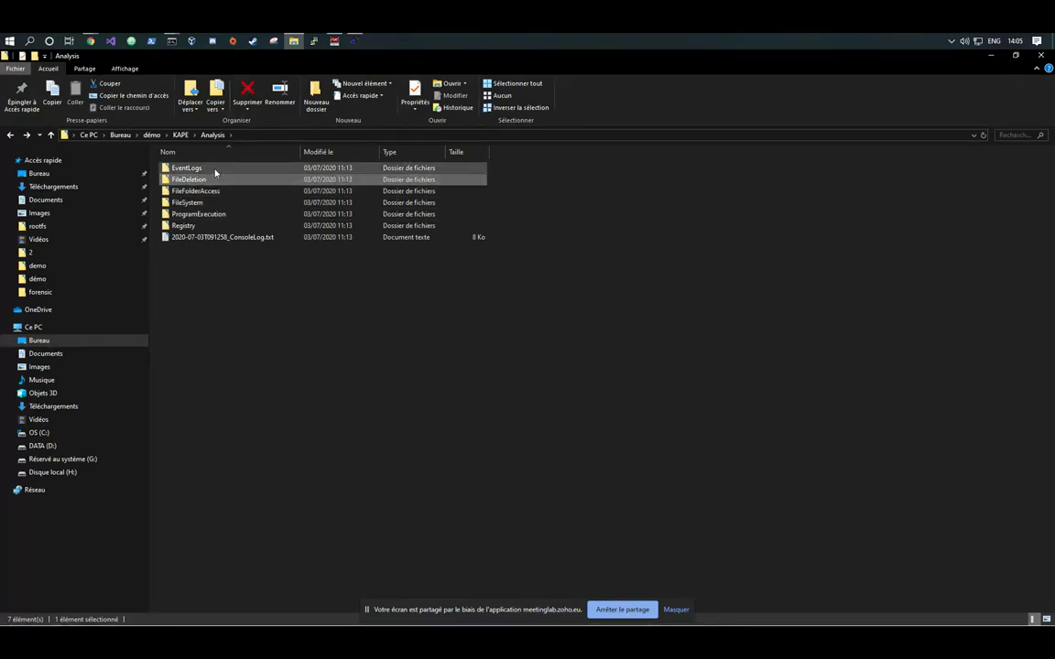
- Bring gkape to the front and move it aside, and return to the Google Slides presentation to show slide 66
left_click(336, 43)
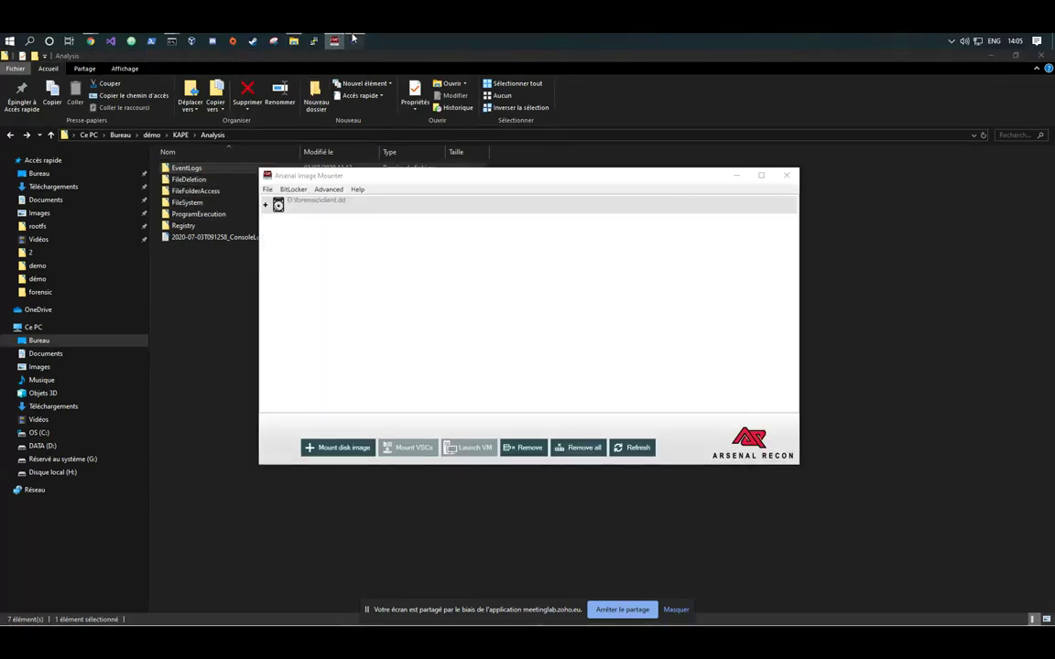
left_click(356, 41)
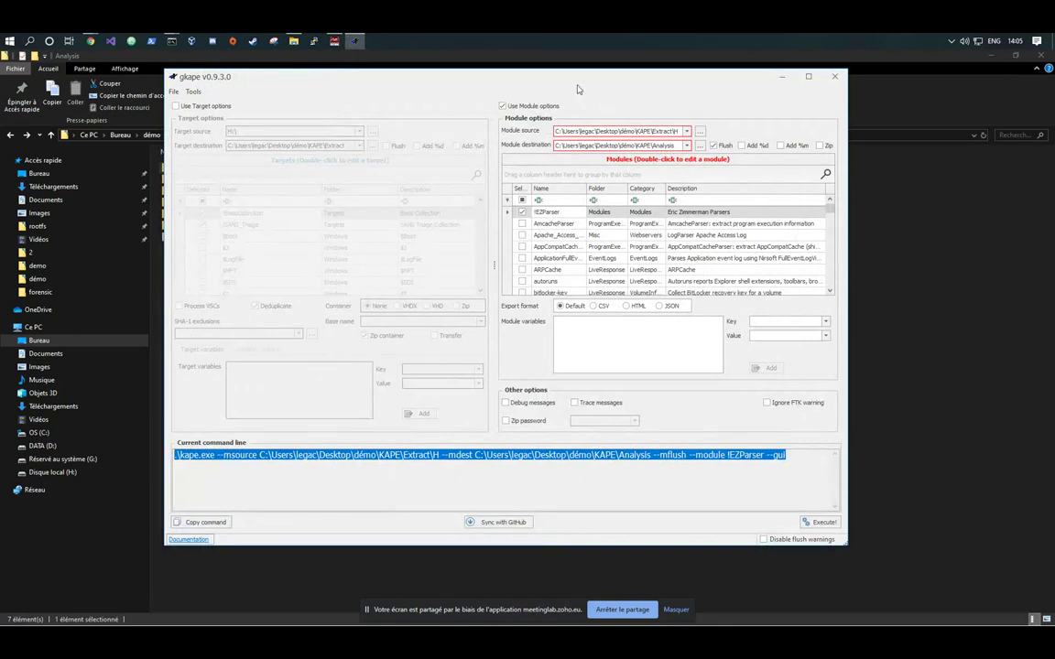
left_click_drag(490, 78, 752, 77)
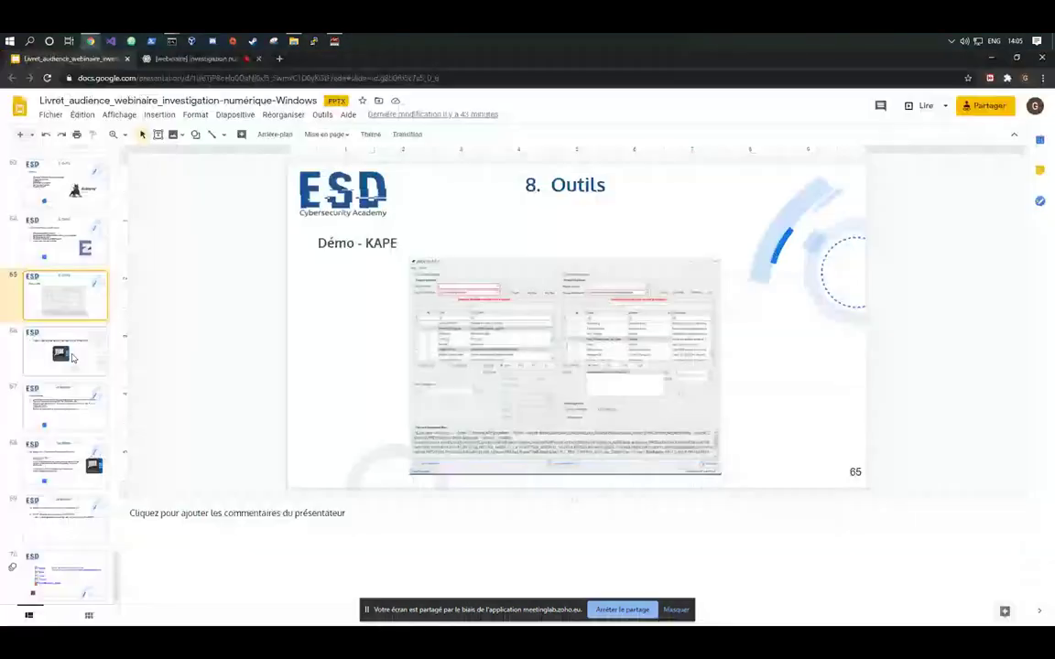
left_click(39, 341)
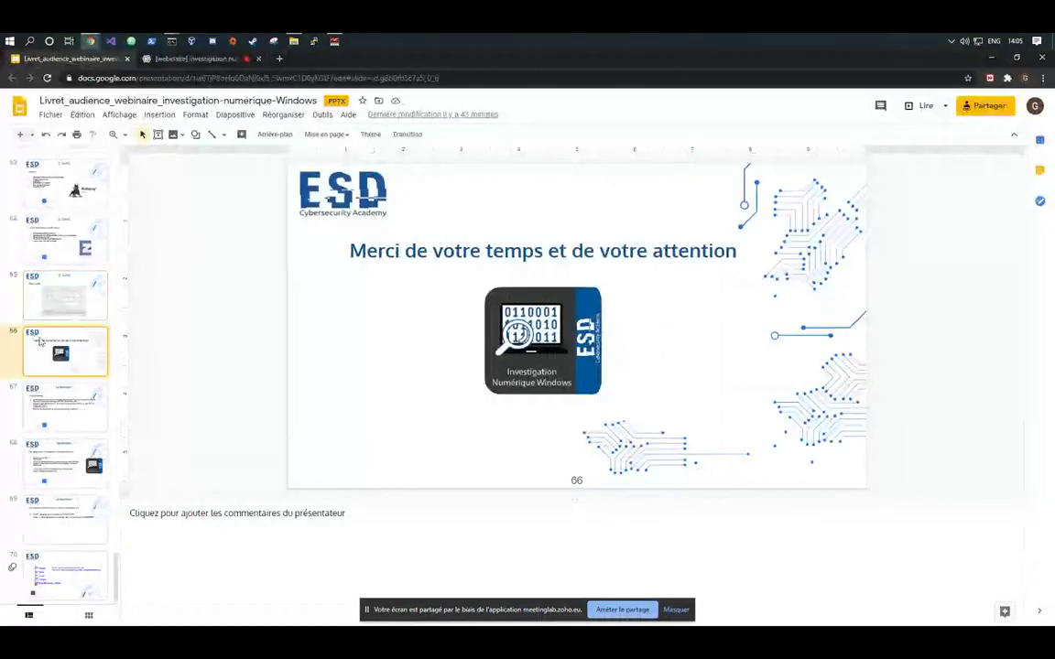